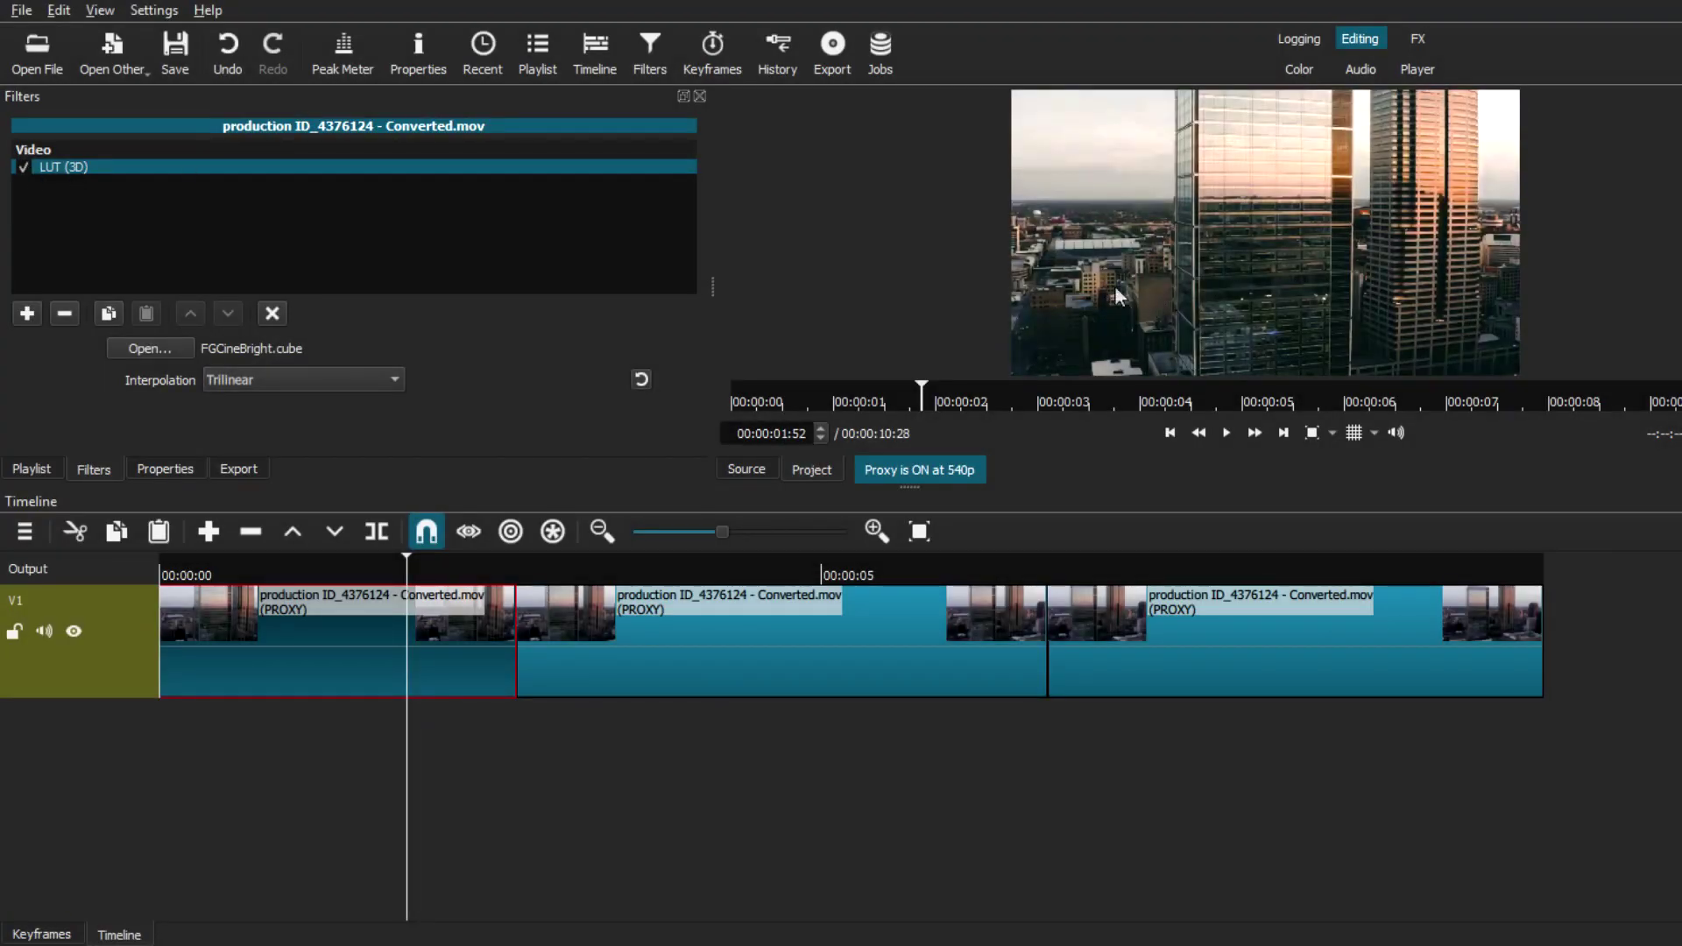
- Preview the graded clip at several points along the timeline
left_click(760, 562)
left_click(465, 569)
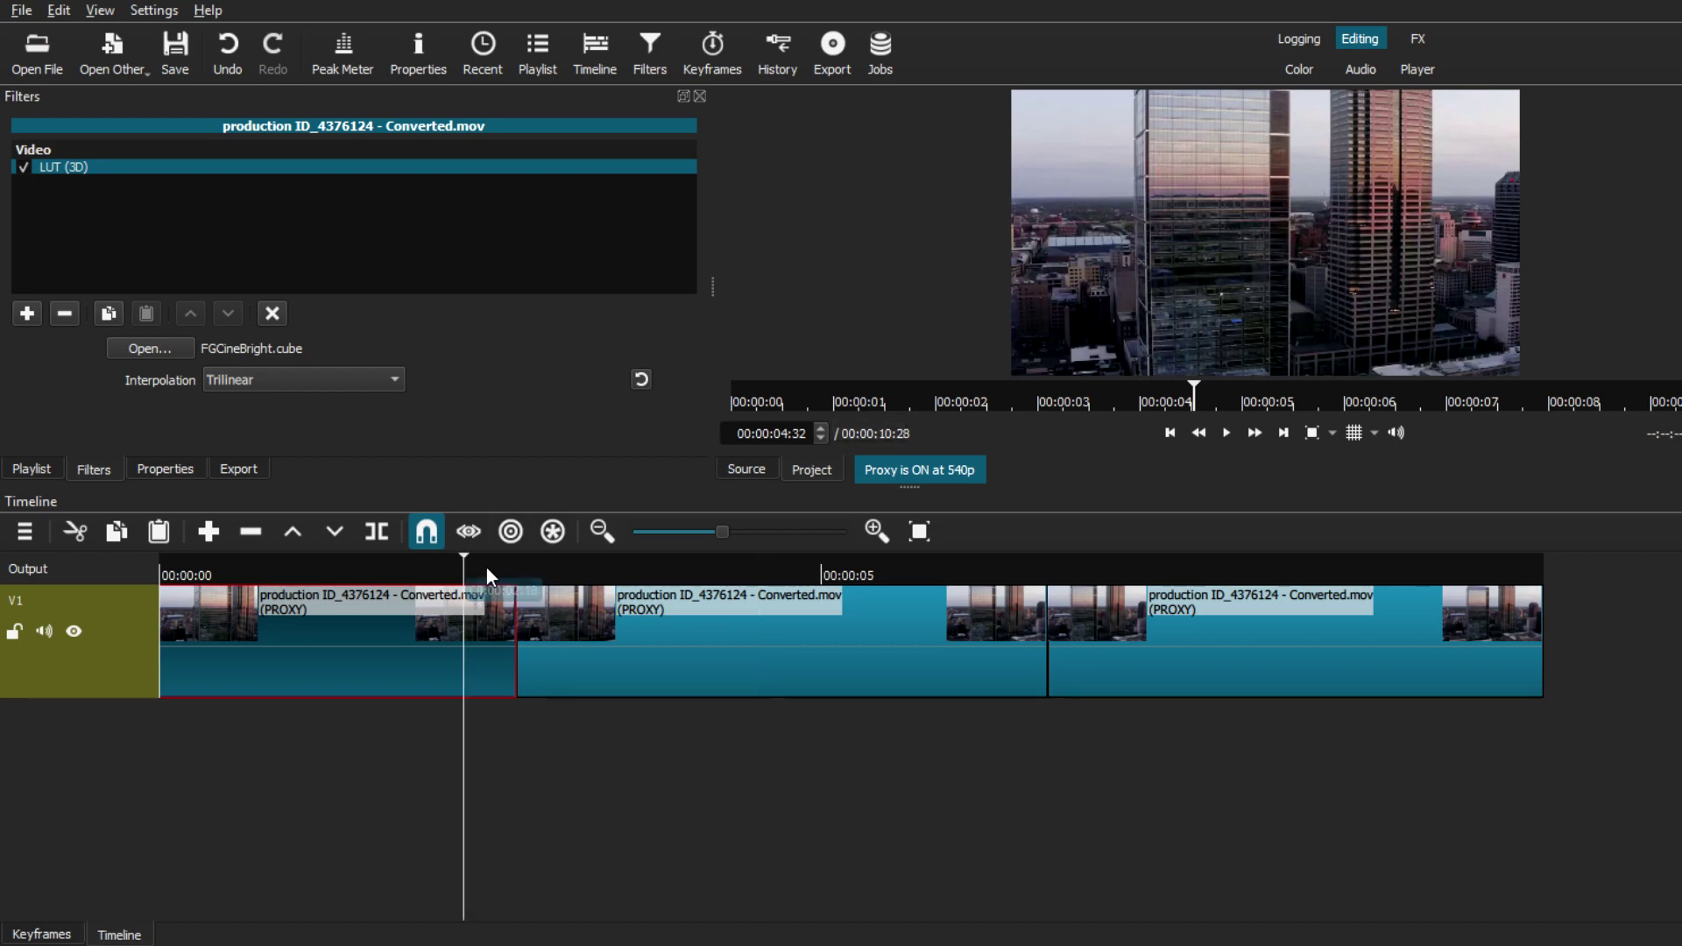
left_click(532, 565)
left_click(427, 574)
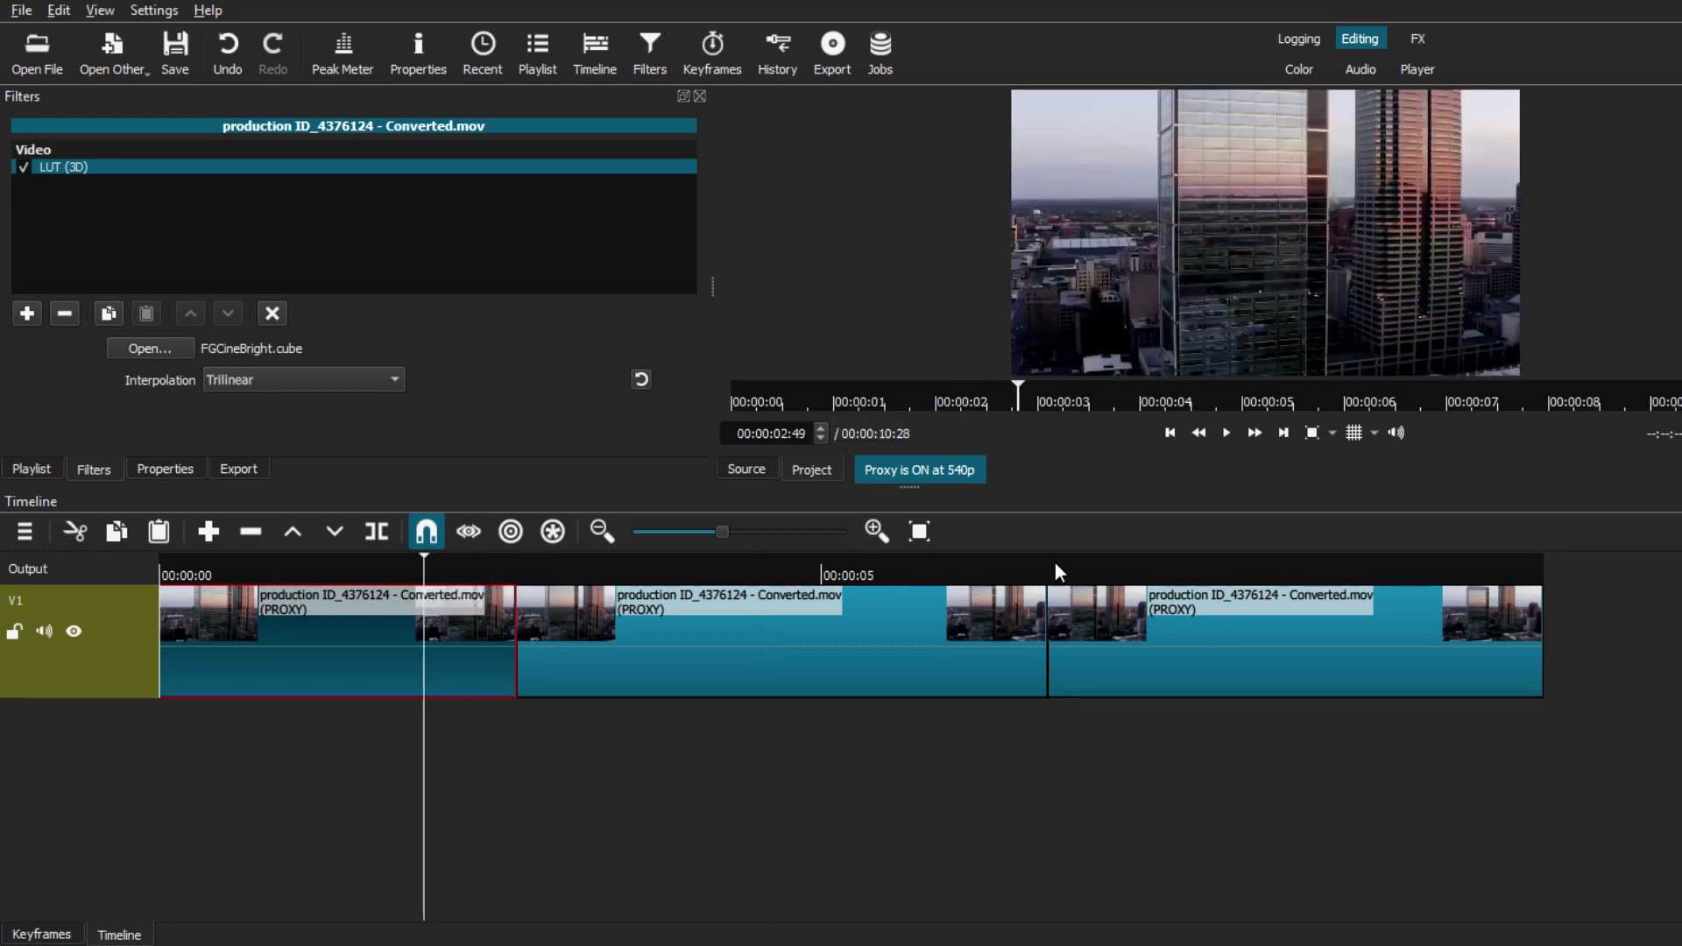
left_click(1116, 571)
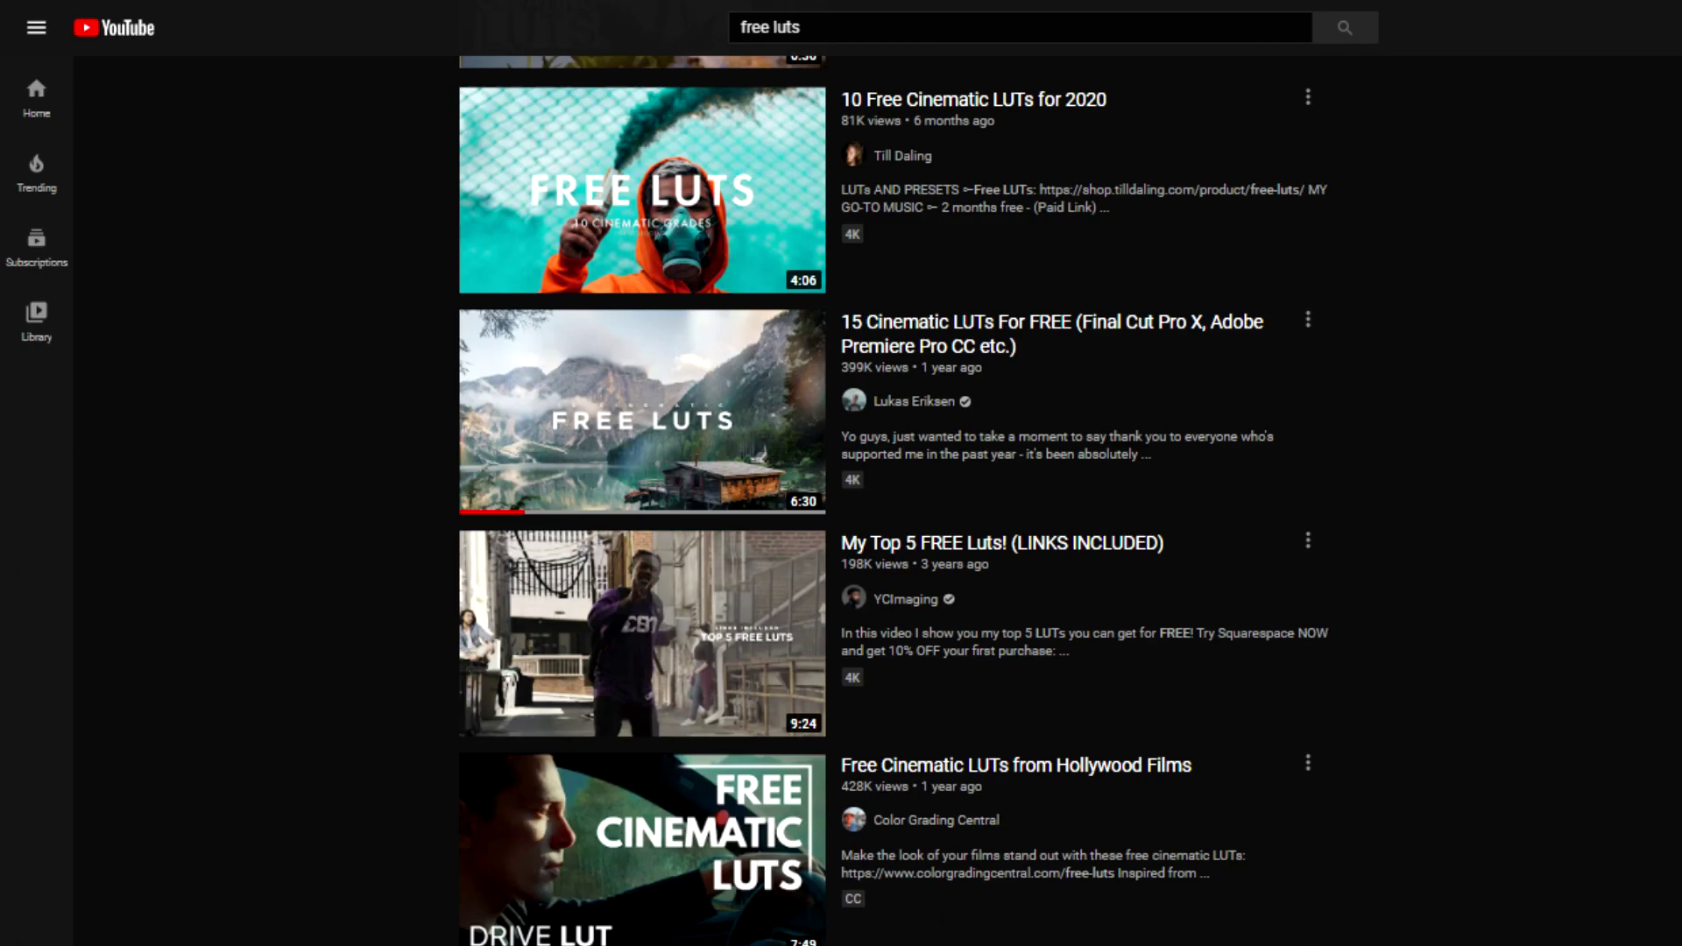
- Scroll through YouTube's 'free luts' results listing free LUT pack videos
scroll(893, 499, "down", 7)
scroll(893, 500, "down", 18)
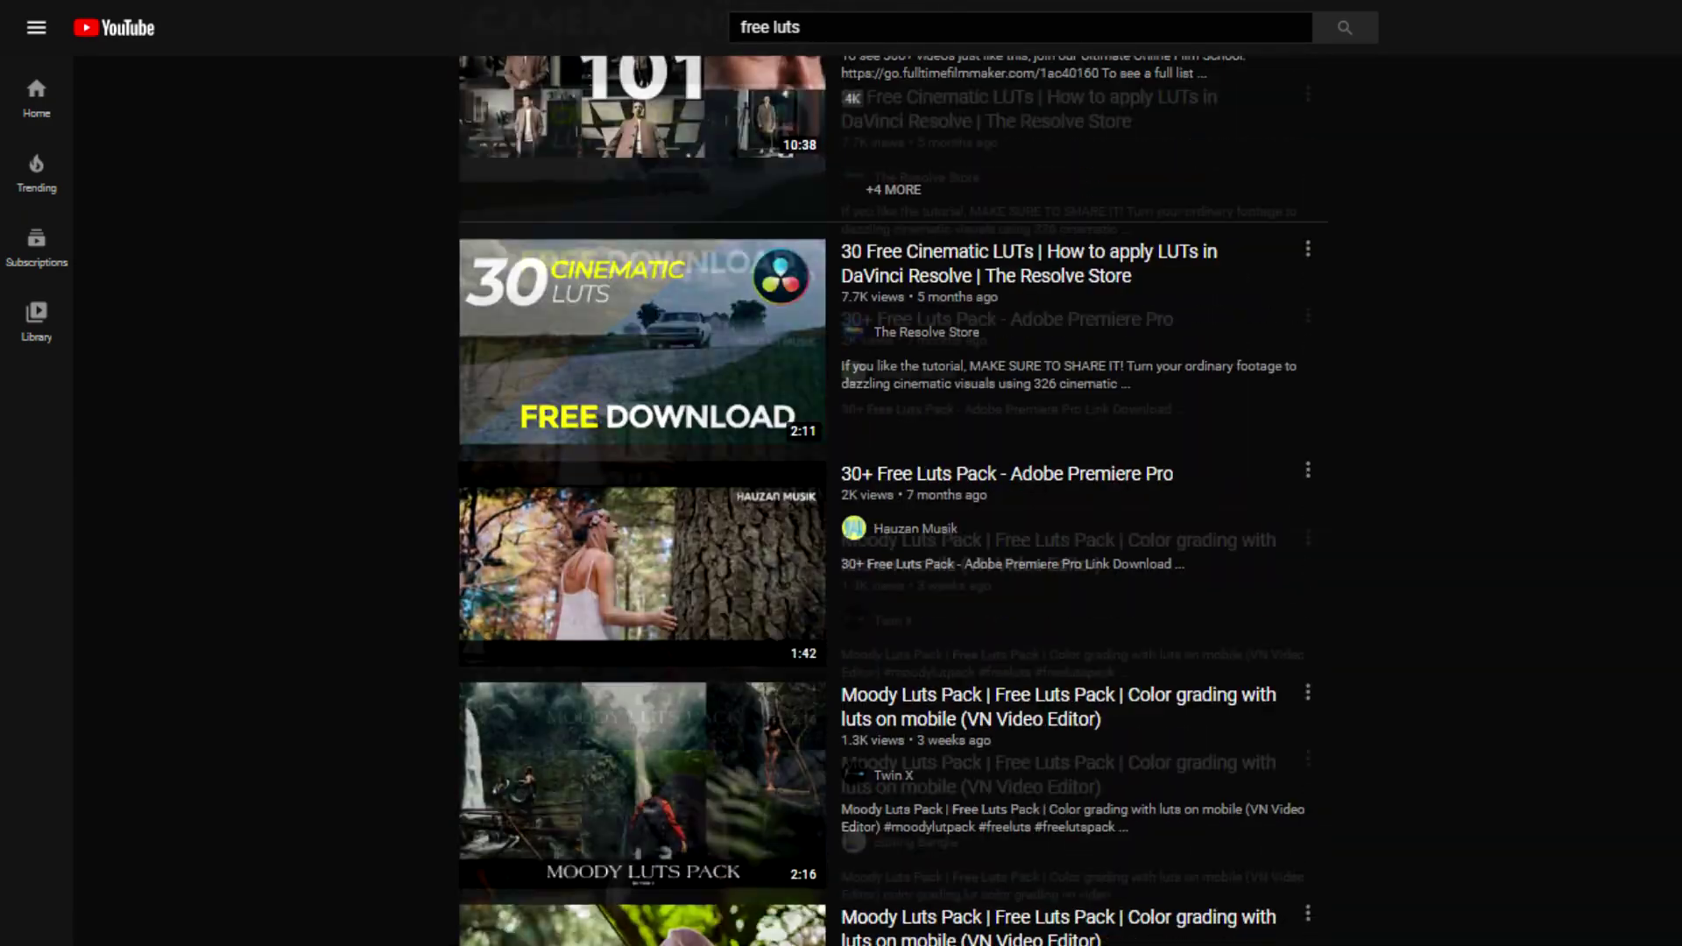
- Search Google for 'free lut packs' and scroll down to the FilterGrade result
type("free")
type(" lut packs")
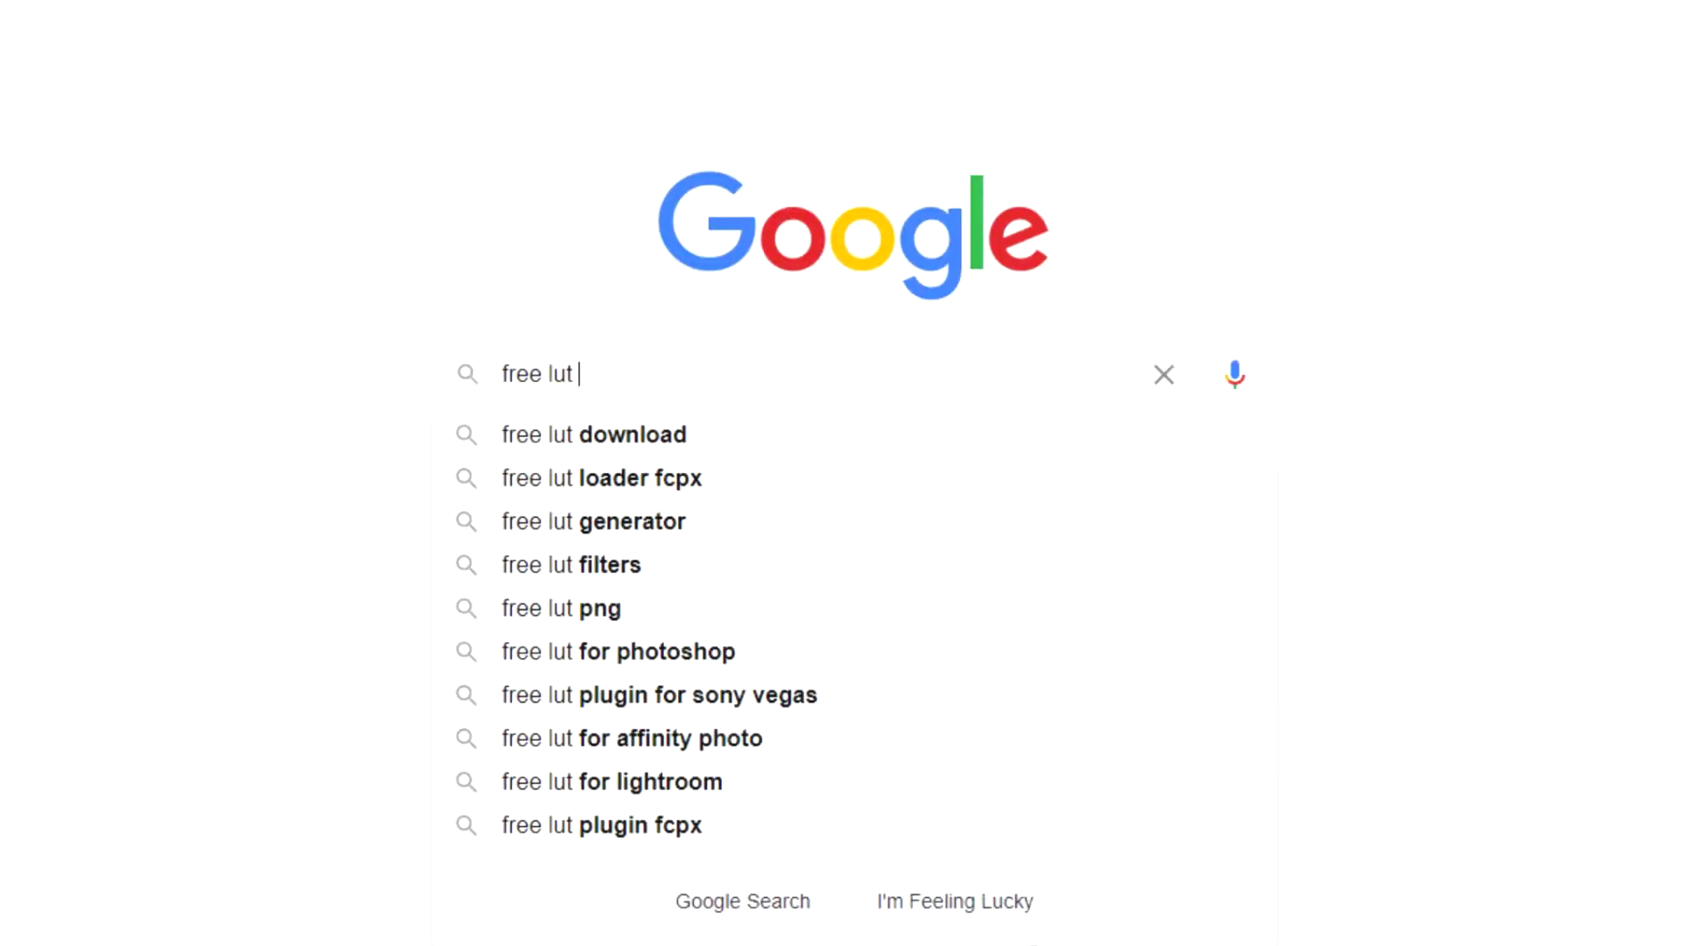
key("Return")
scroll(578, 491, "down", 8)
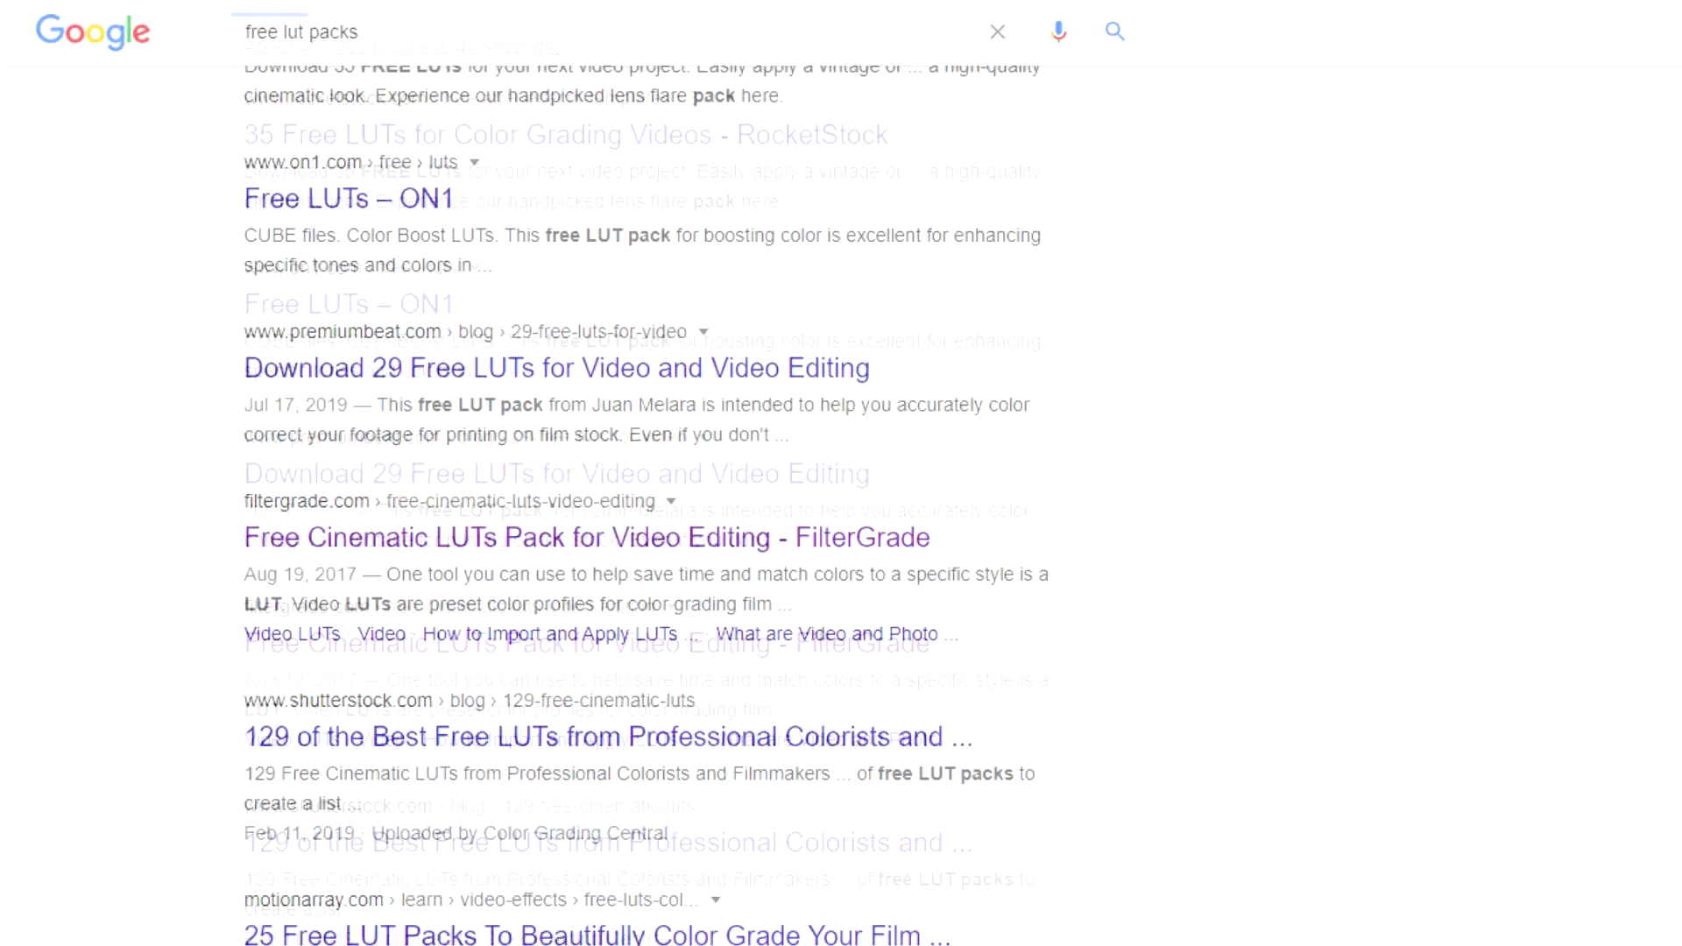
scroll(578, 490, "down", 9)
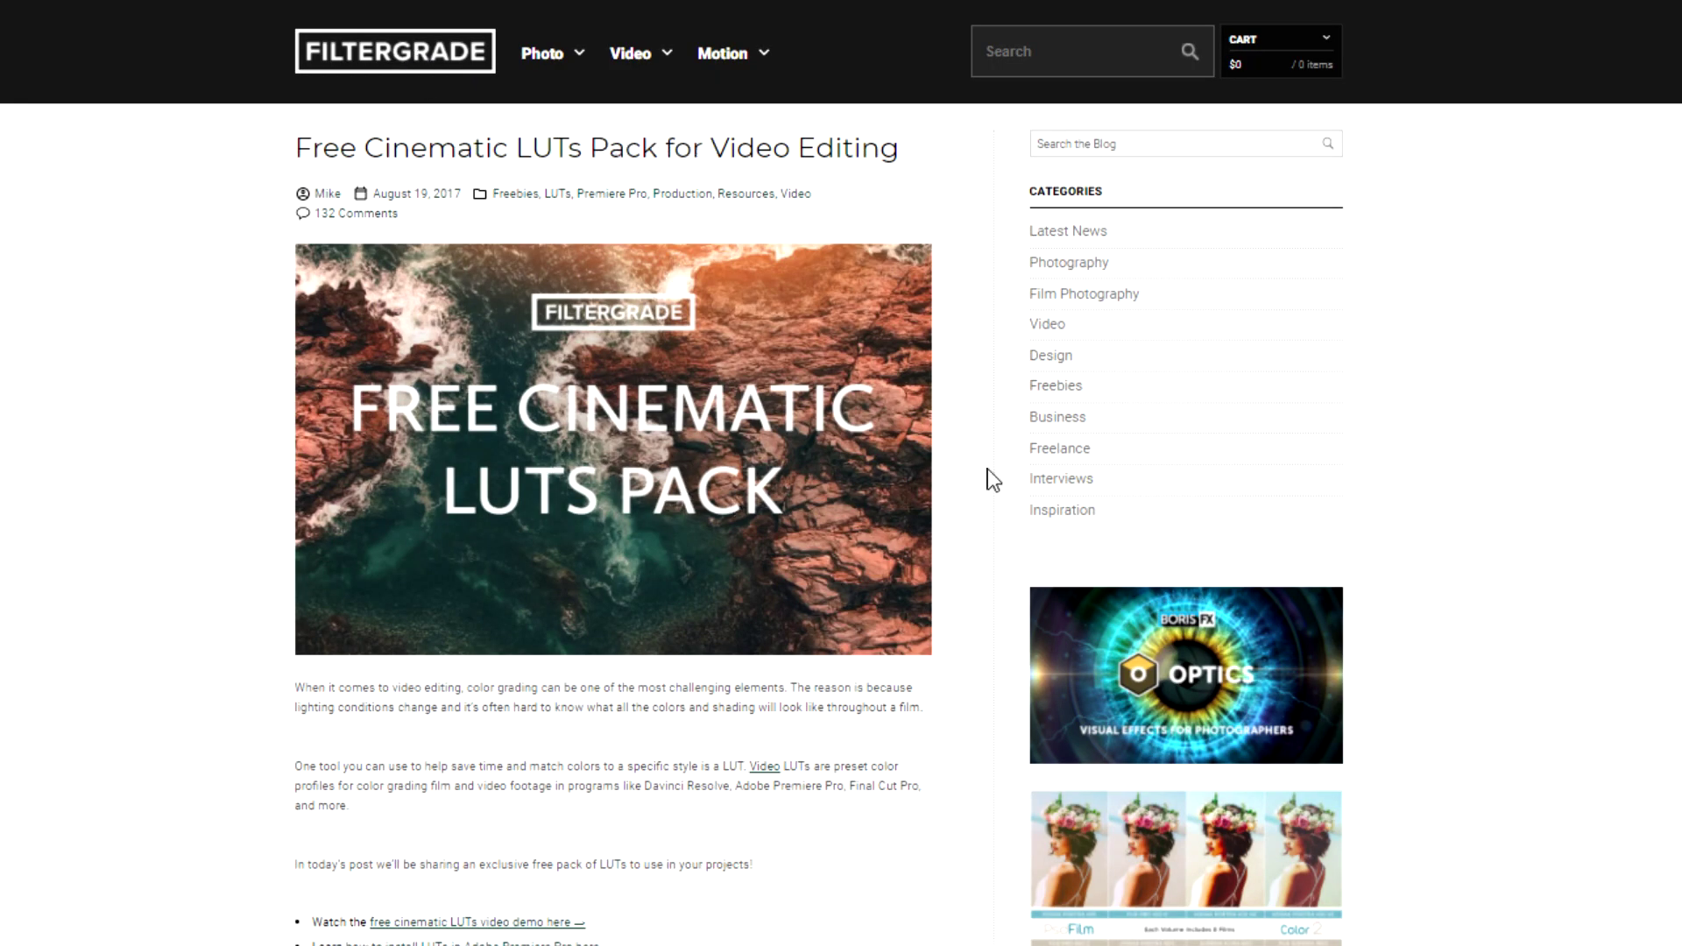
- Read down FilterGrade's free cinematic LUTs article, highlighting 'Look Up Tables', then scroll back up
scroll(993, 468, "down", 6)
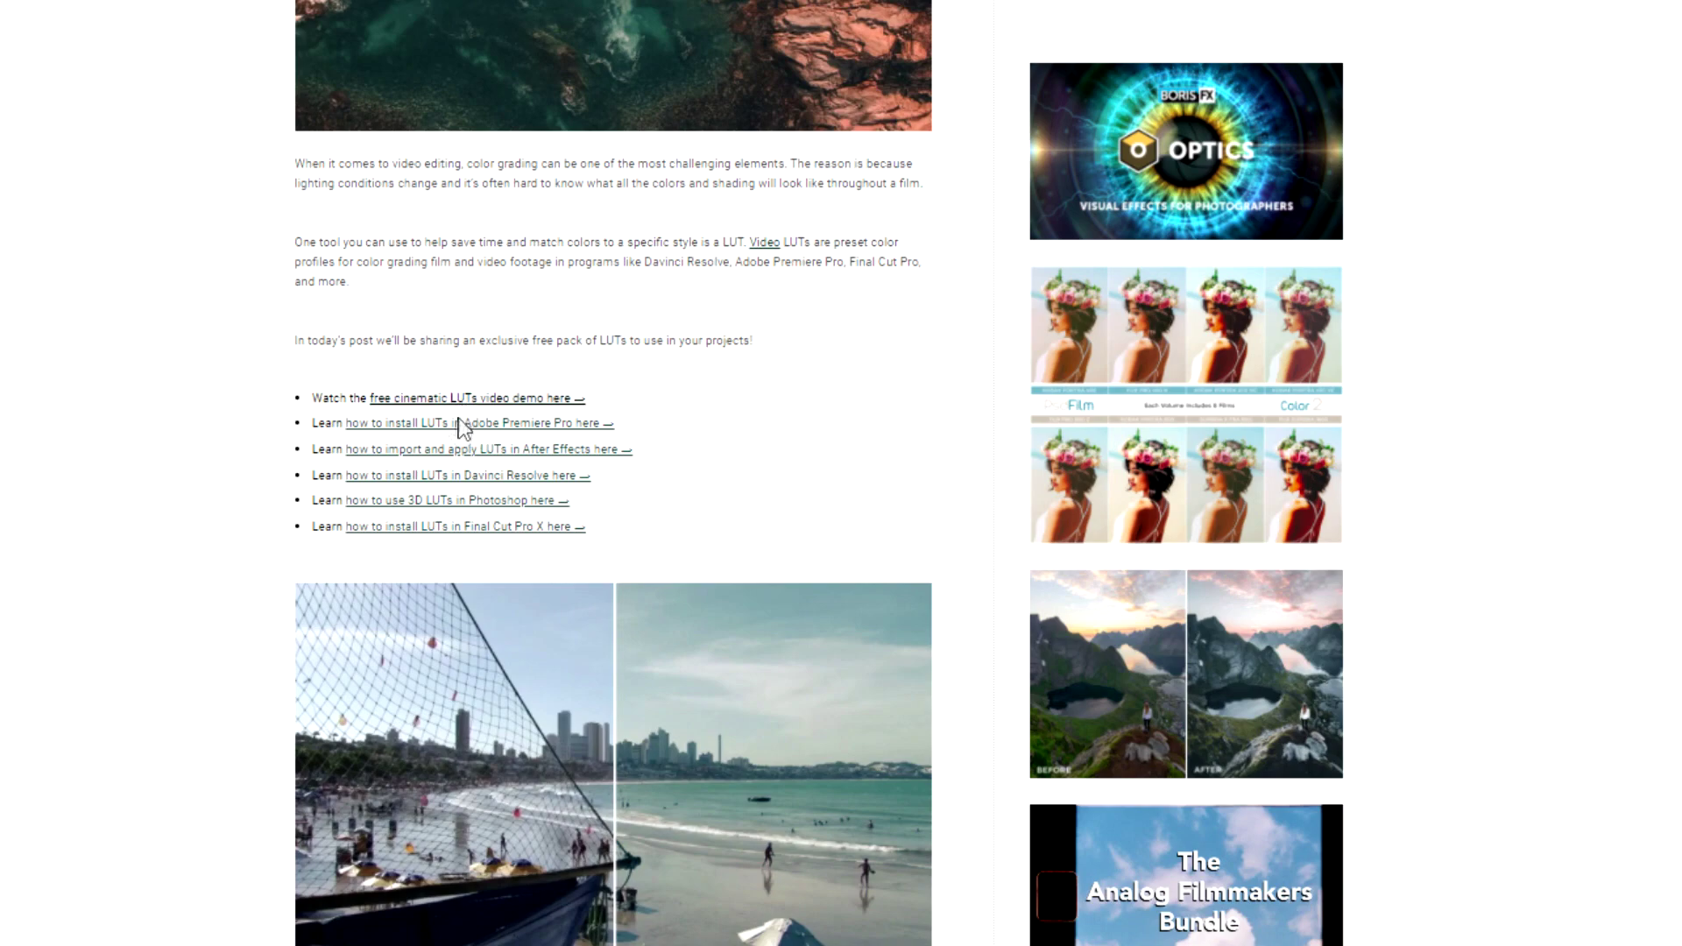
scroll(986, 464, "down", 15)
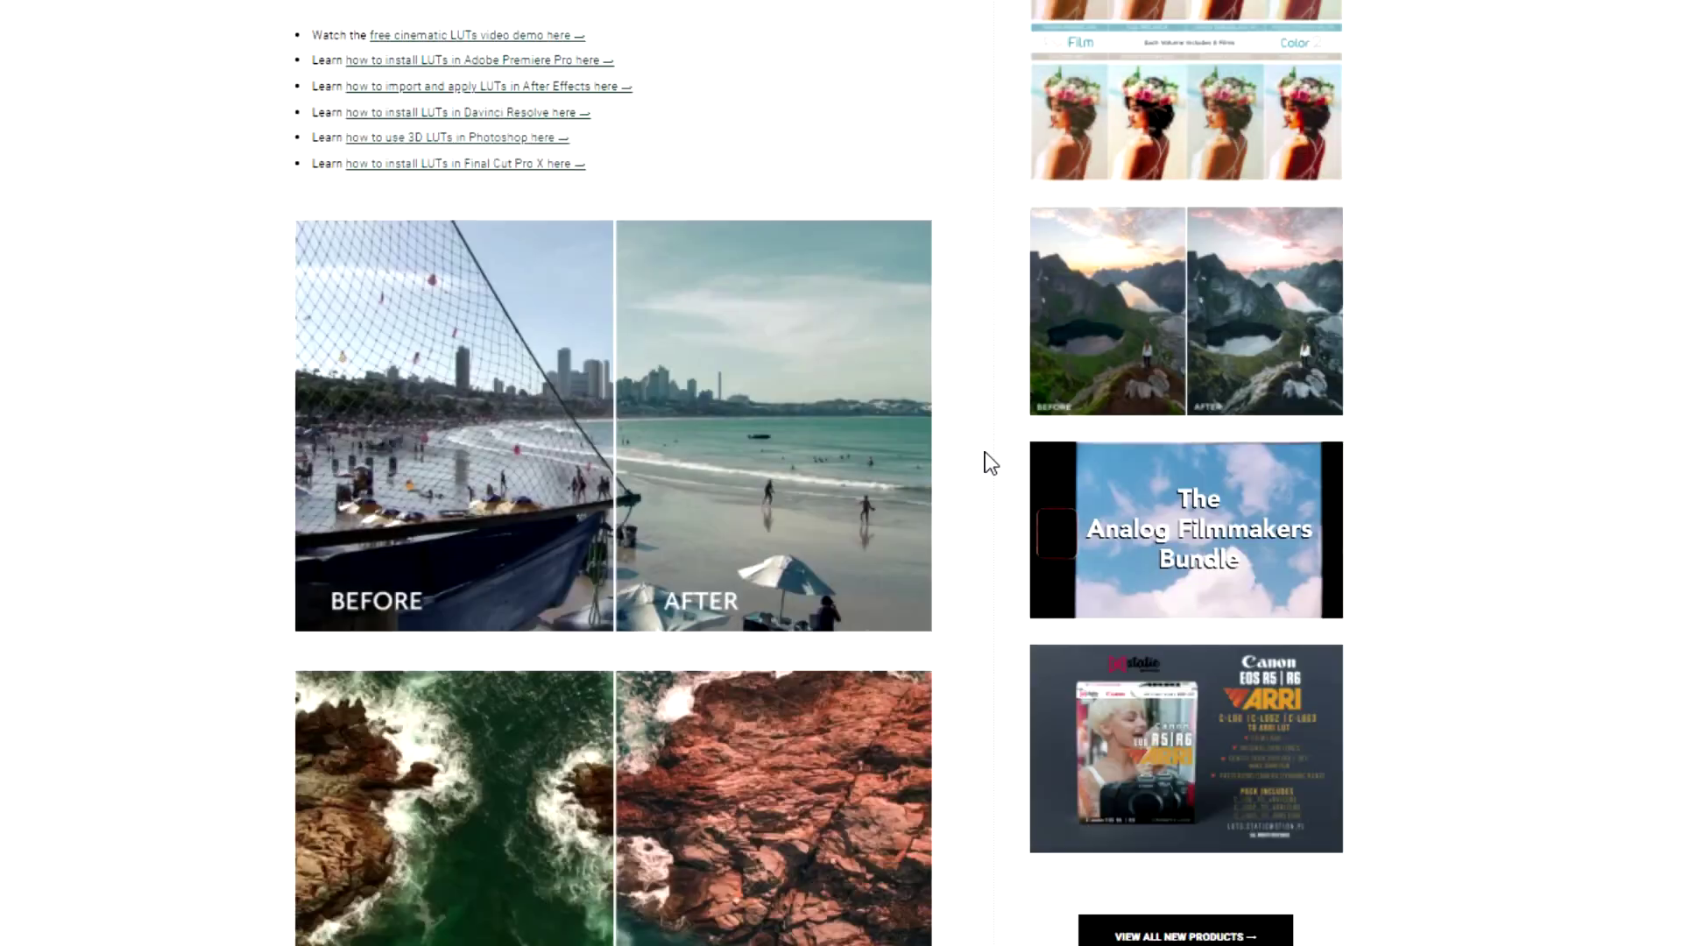
scroll(990, 463, "down", 5)
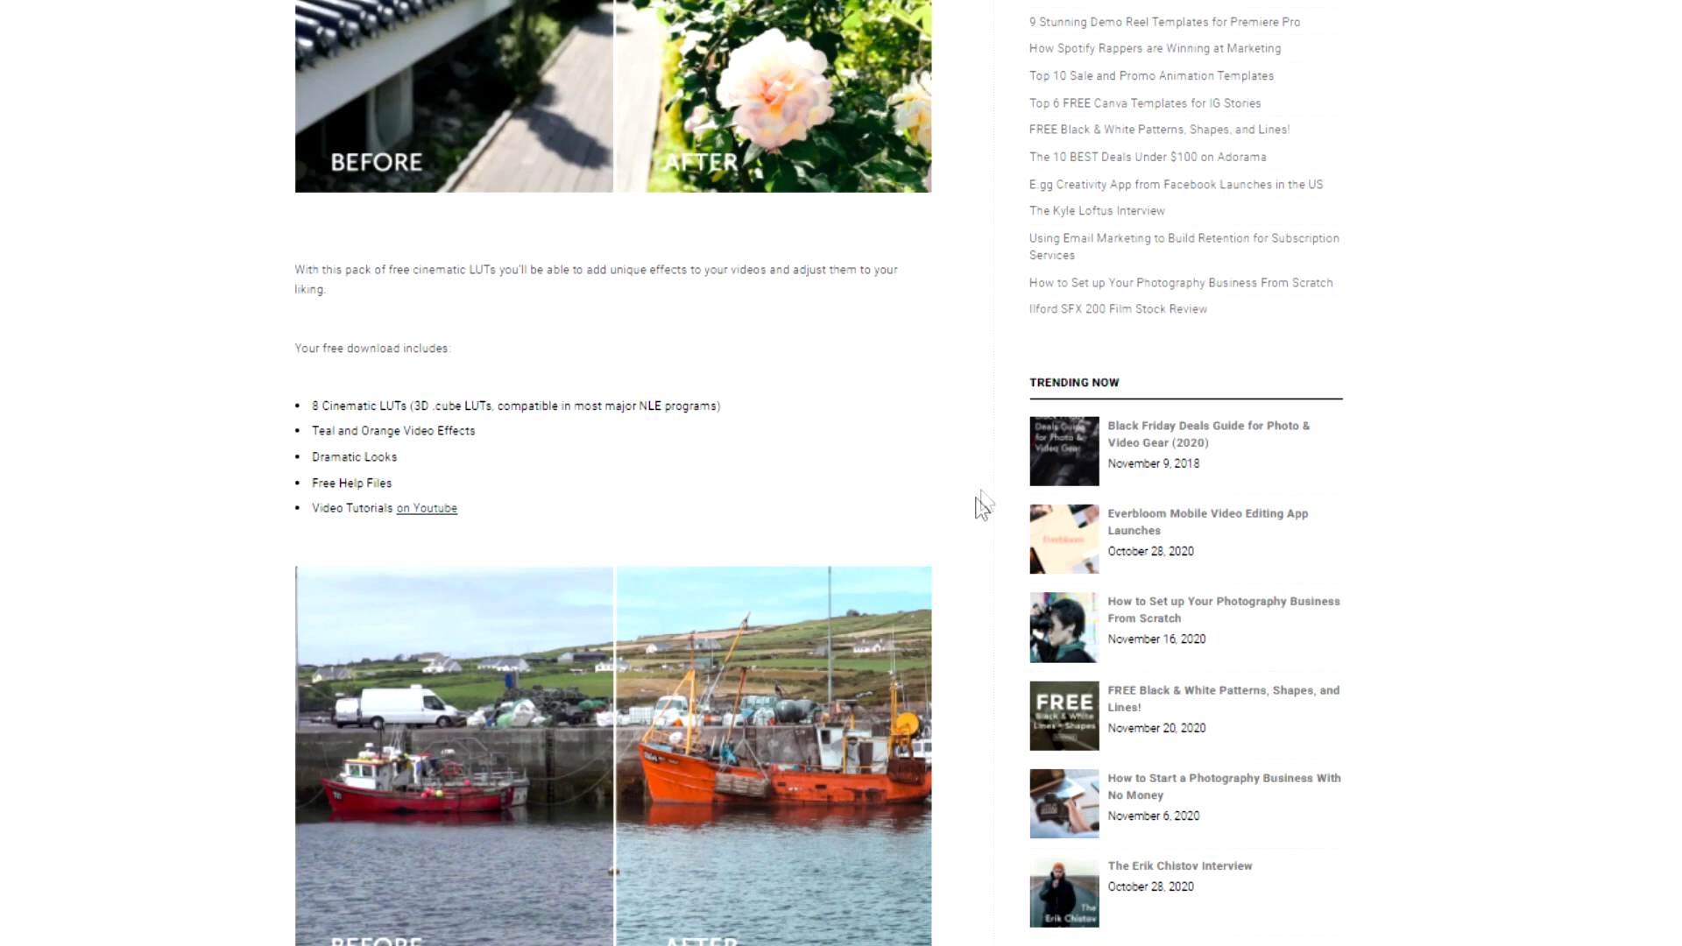
scroll(995, 458, "down", 7)
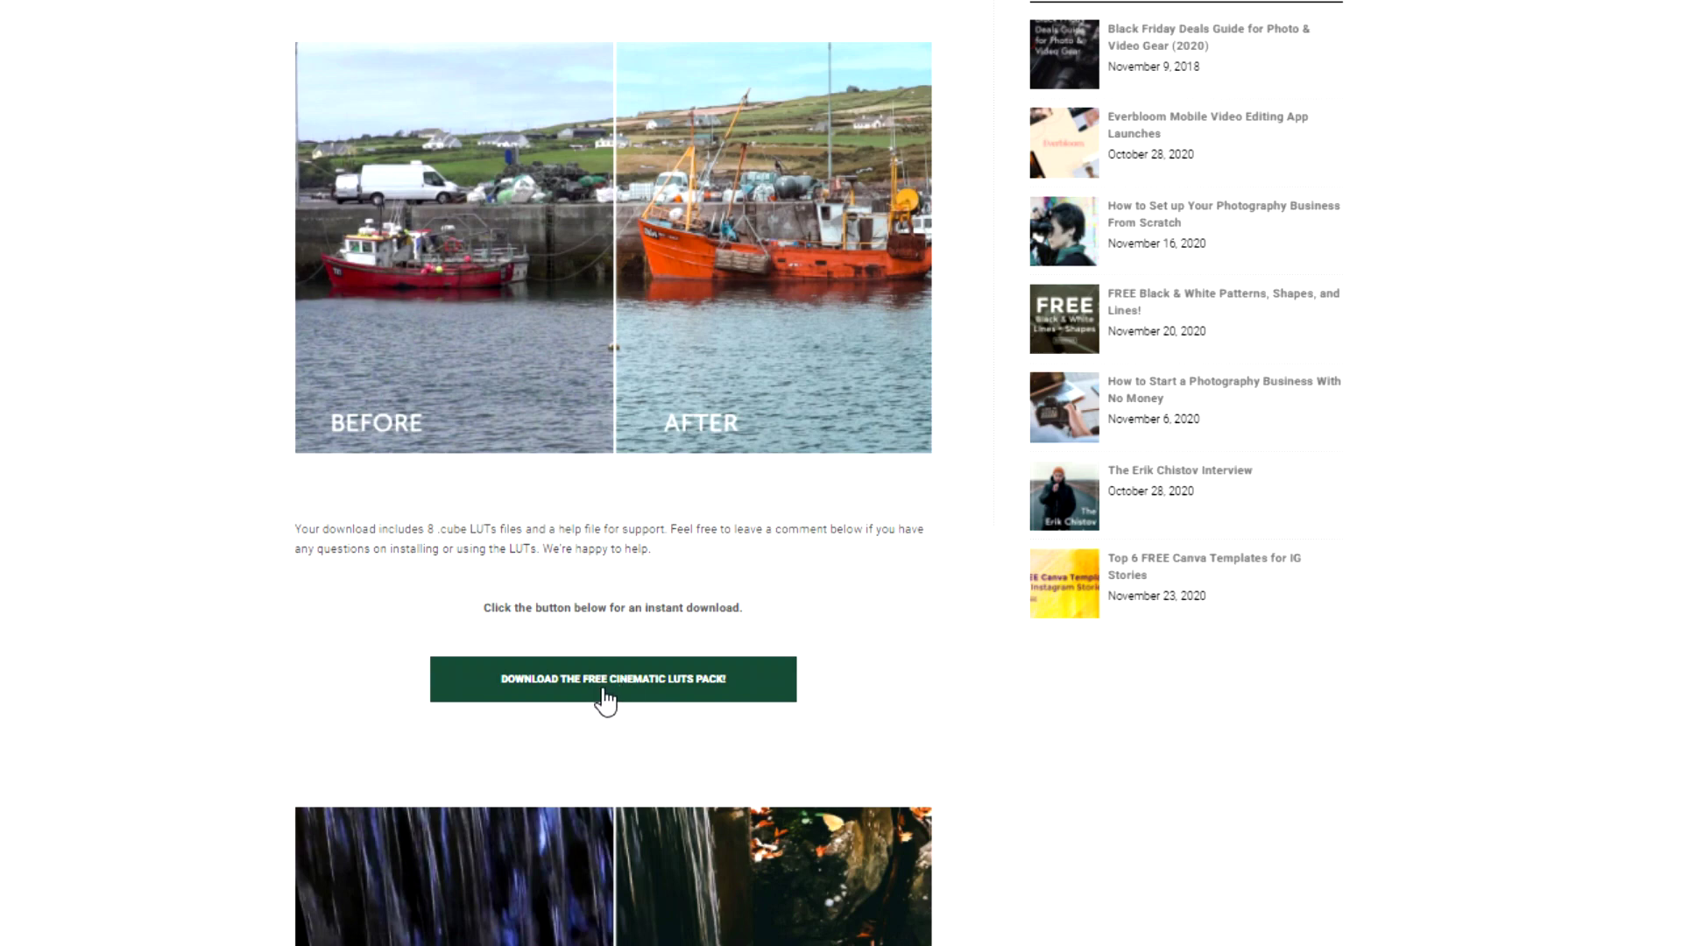
scroll(1007, 621, "down", 8)
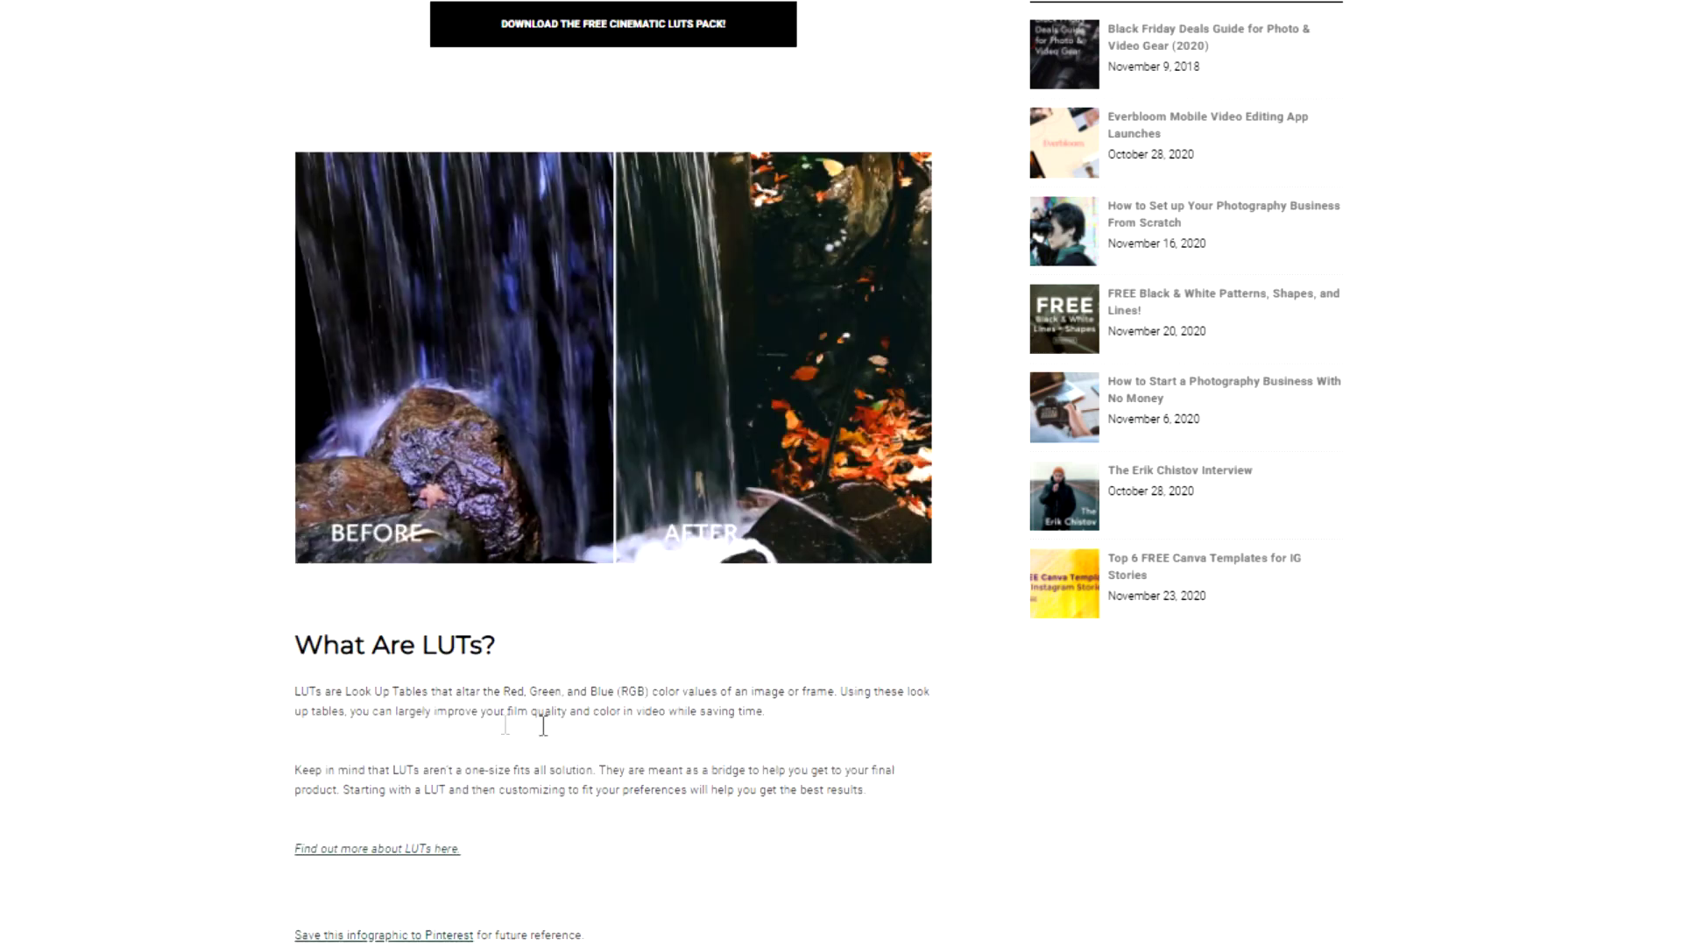
left_click_drag(348, 693, 427, 693)
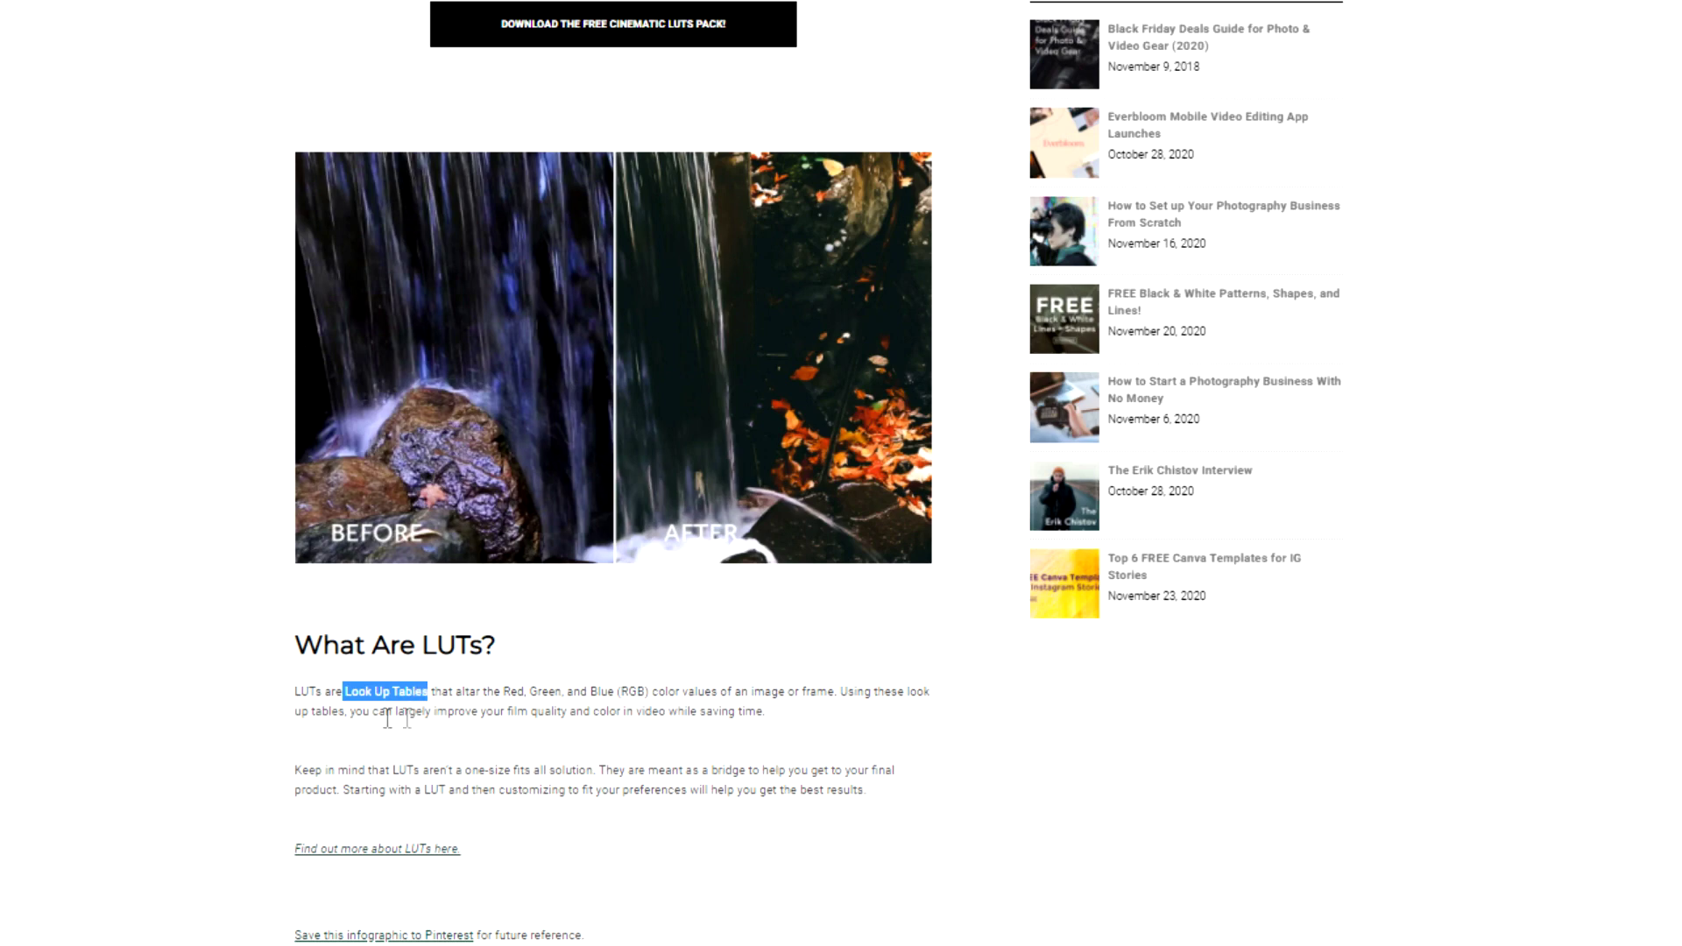
left_click(987, 710)
scroll(989, 710, "up", 8)
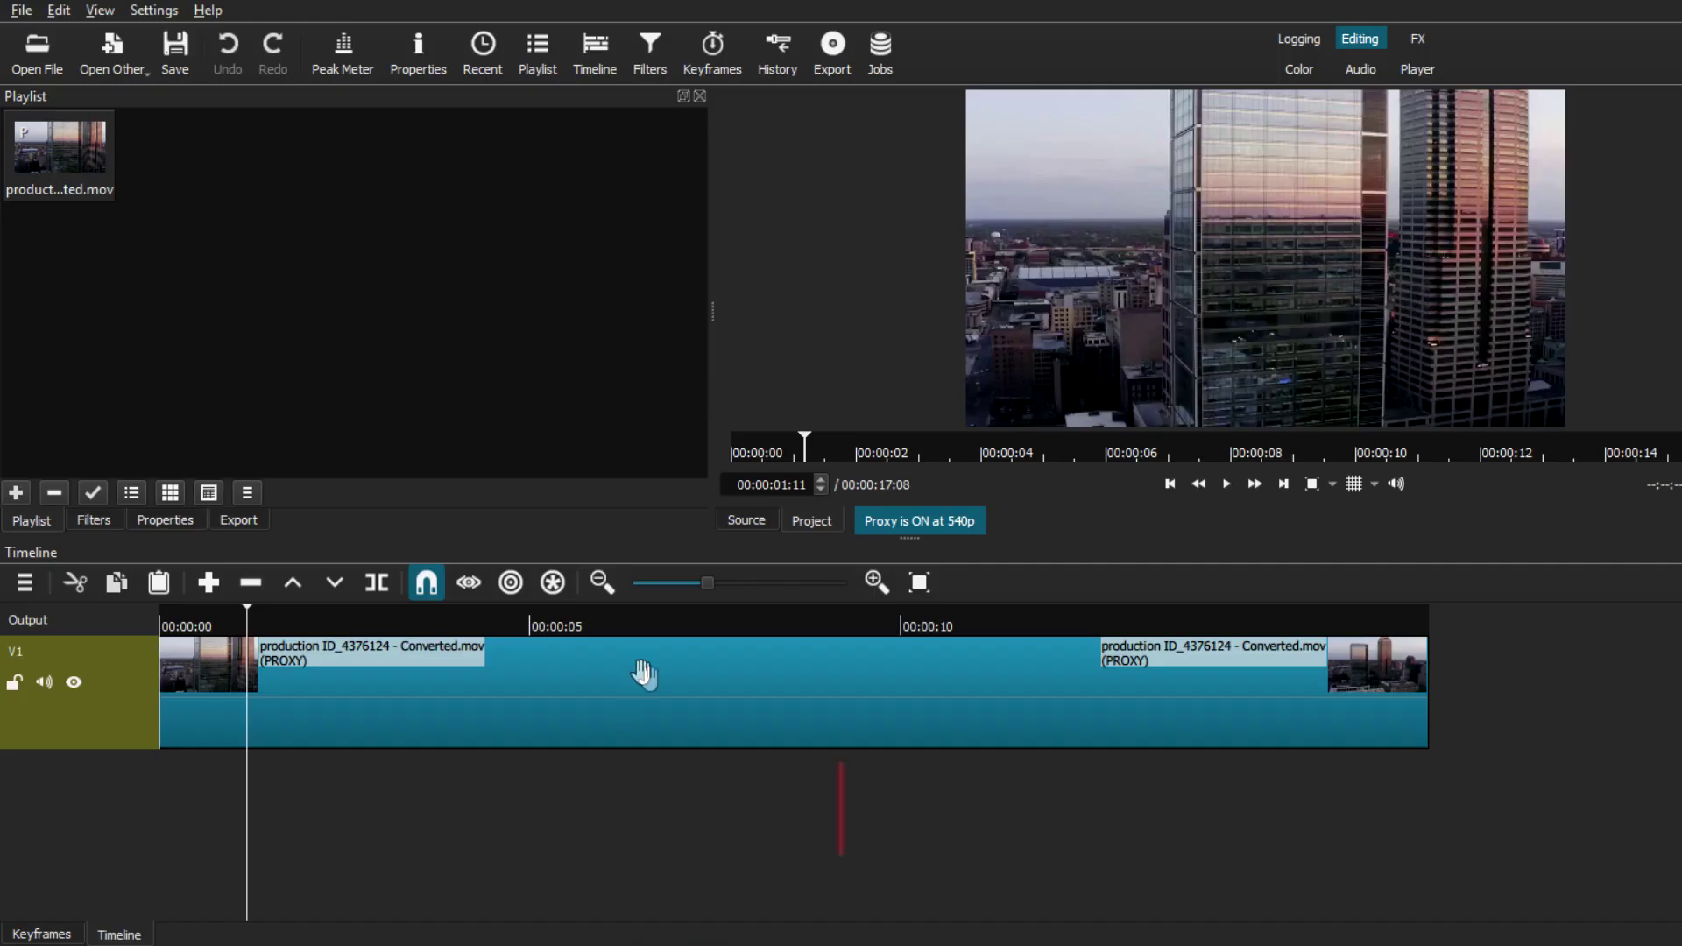
- Select the drone clip on V1 and play a couple of seconds before pausing
left_click(630, 705)
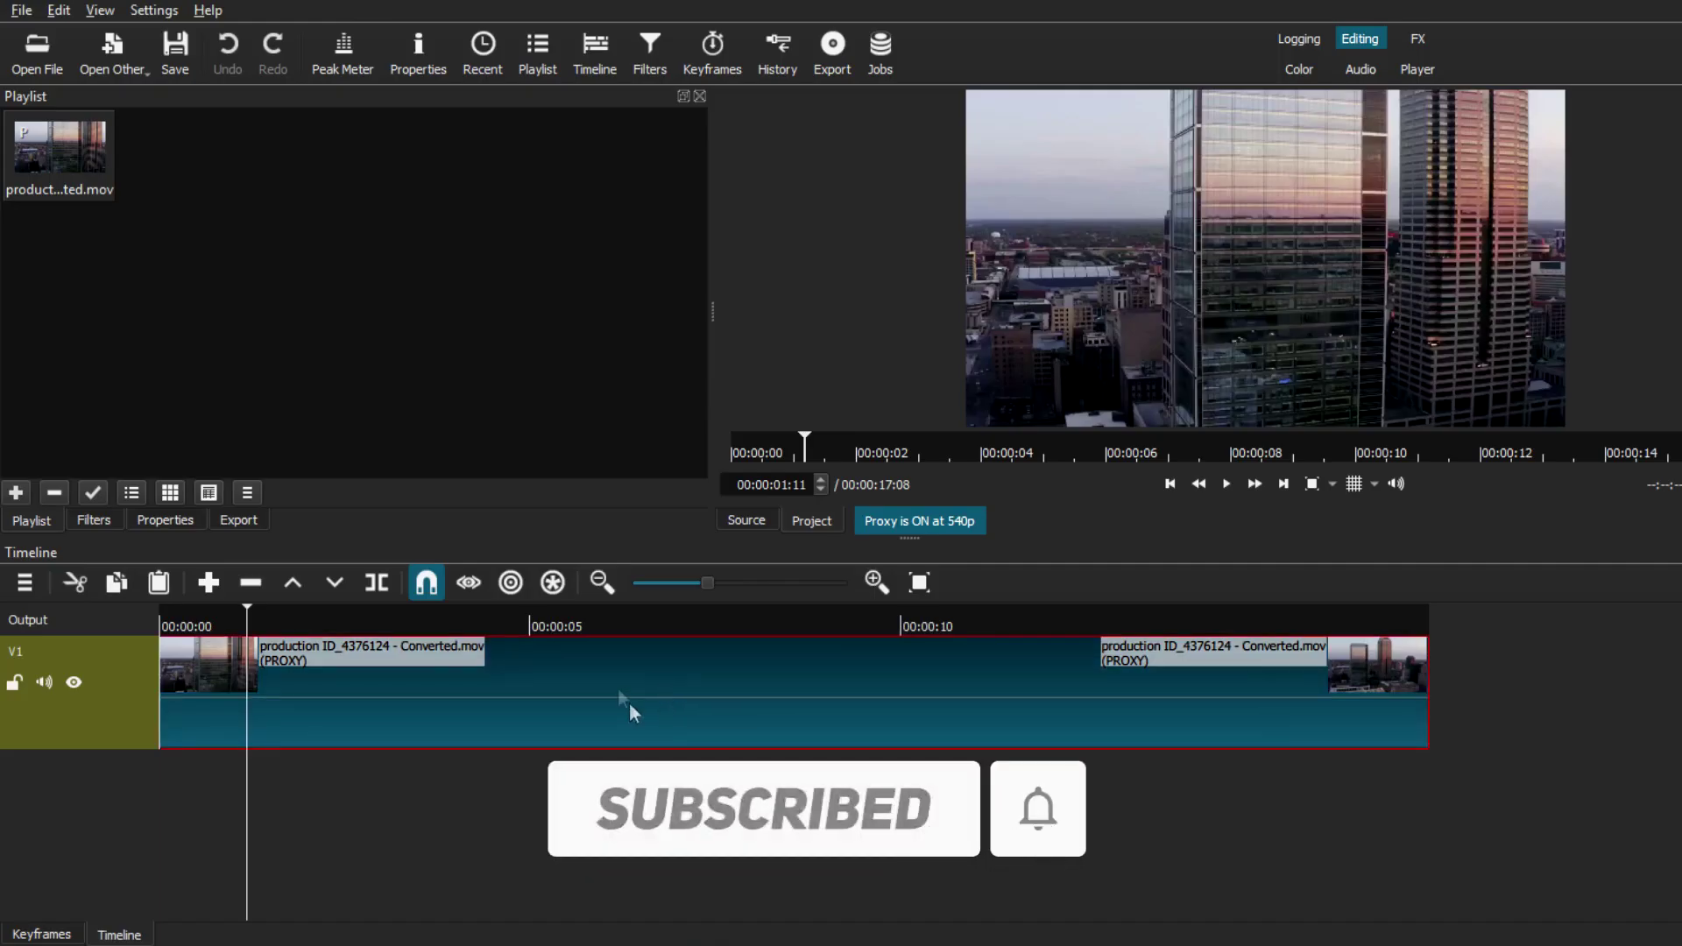
left_click(1226, 484)
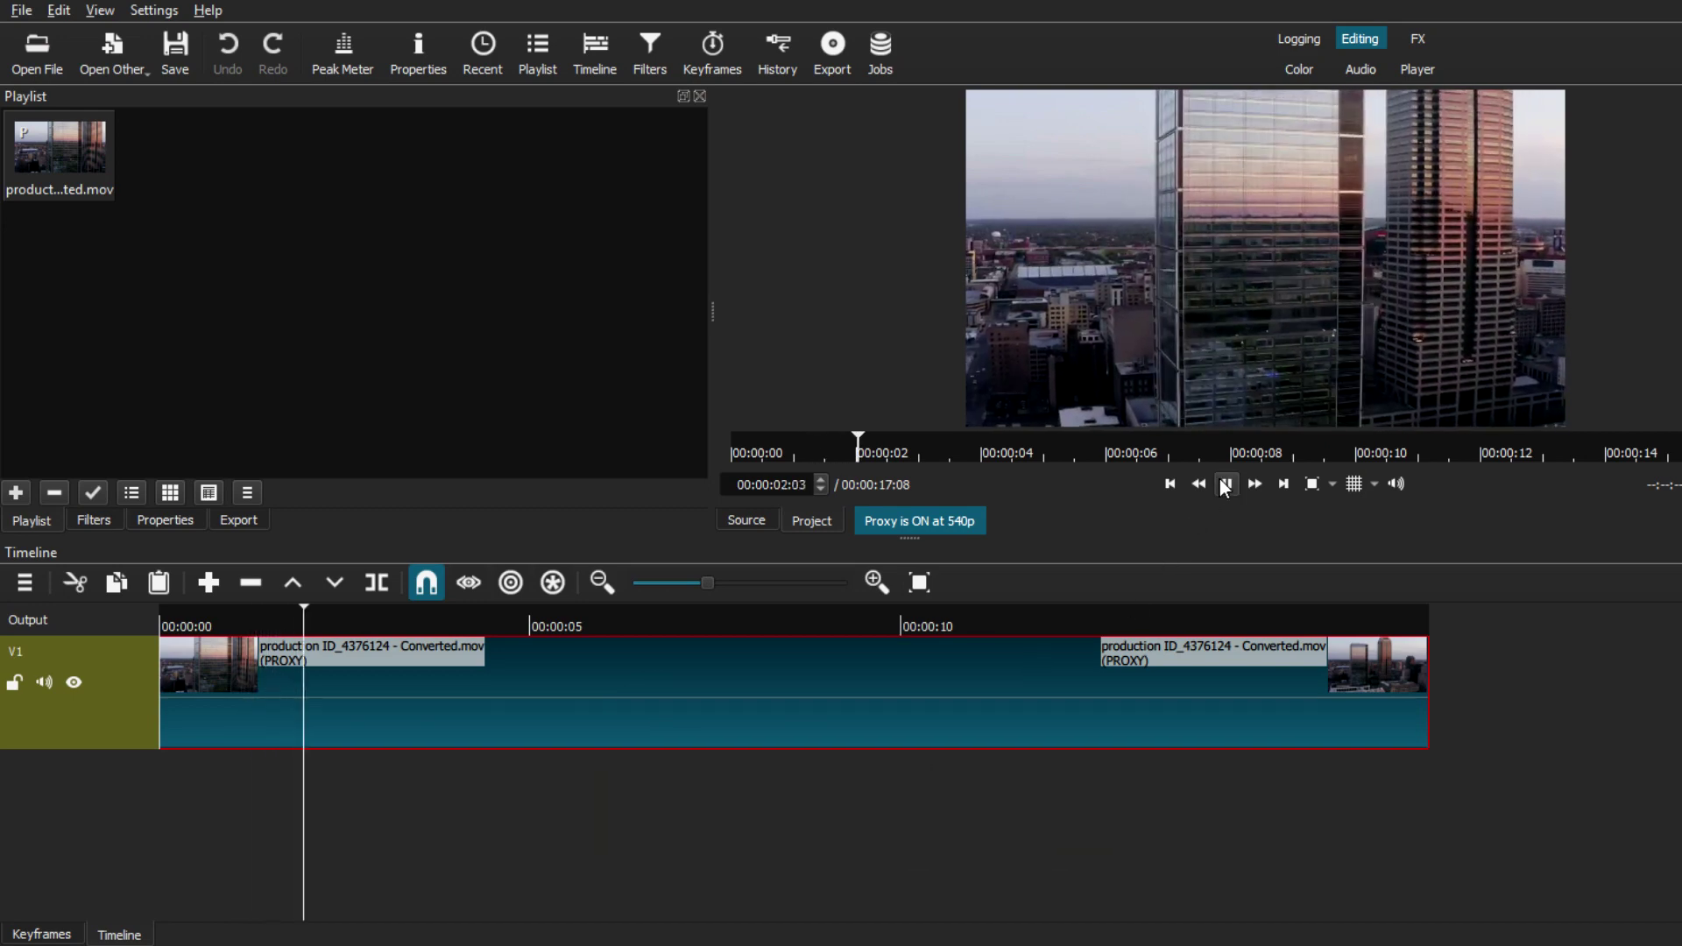
left_click(1225, 483)
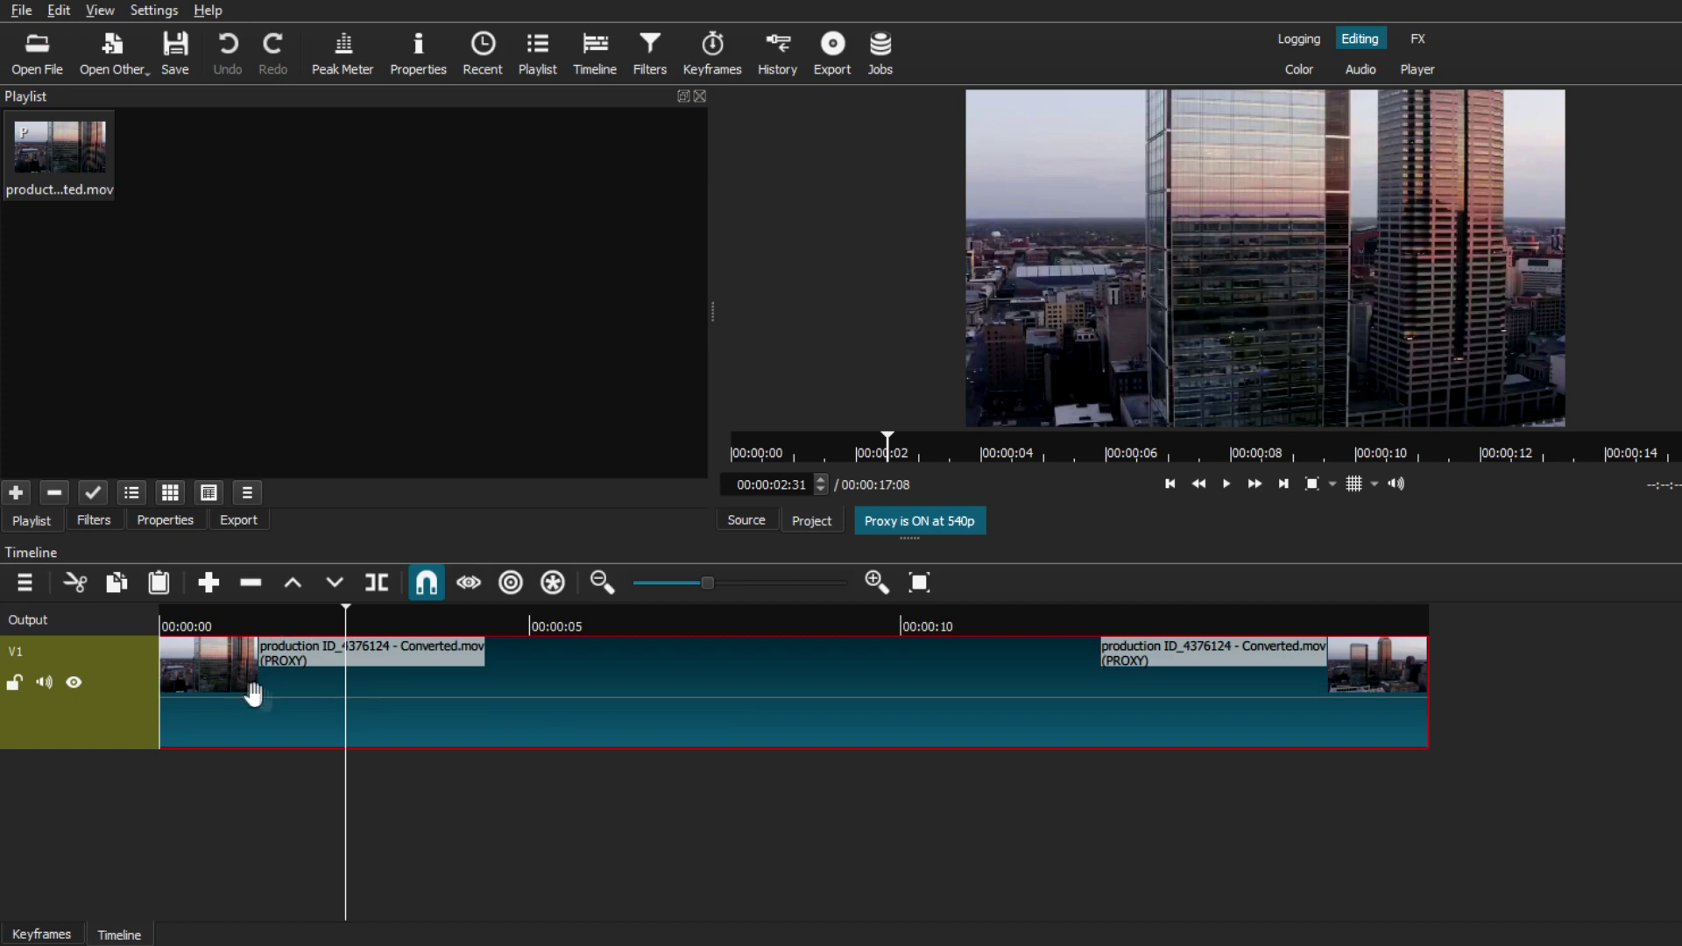
- Add the LUT (3D) video filter to the drone clip by searching 'lut' among the filters
left_click(96, 520)
left_click(29, 321)
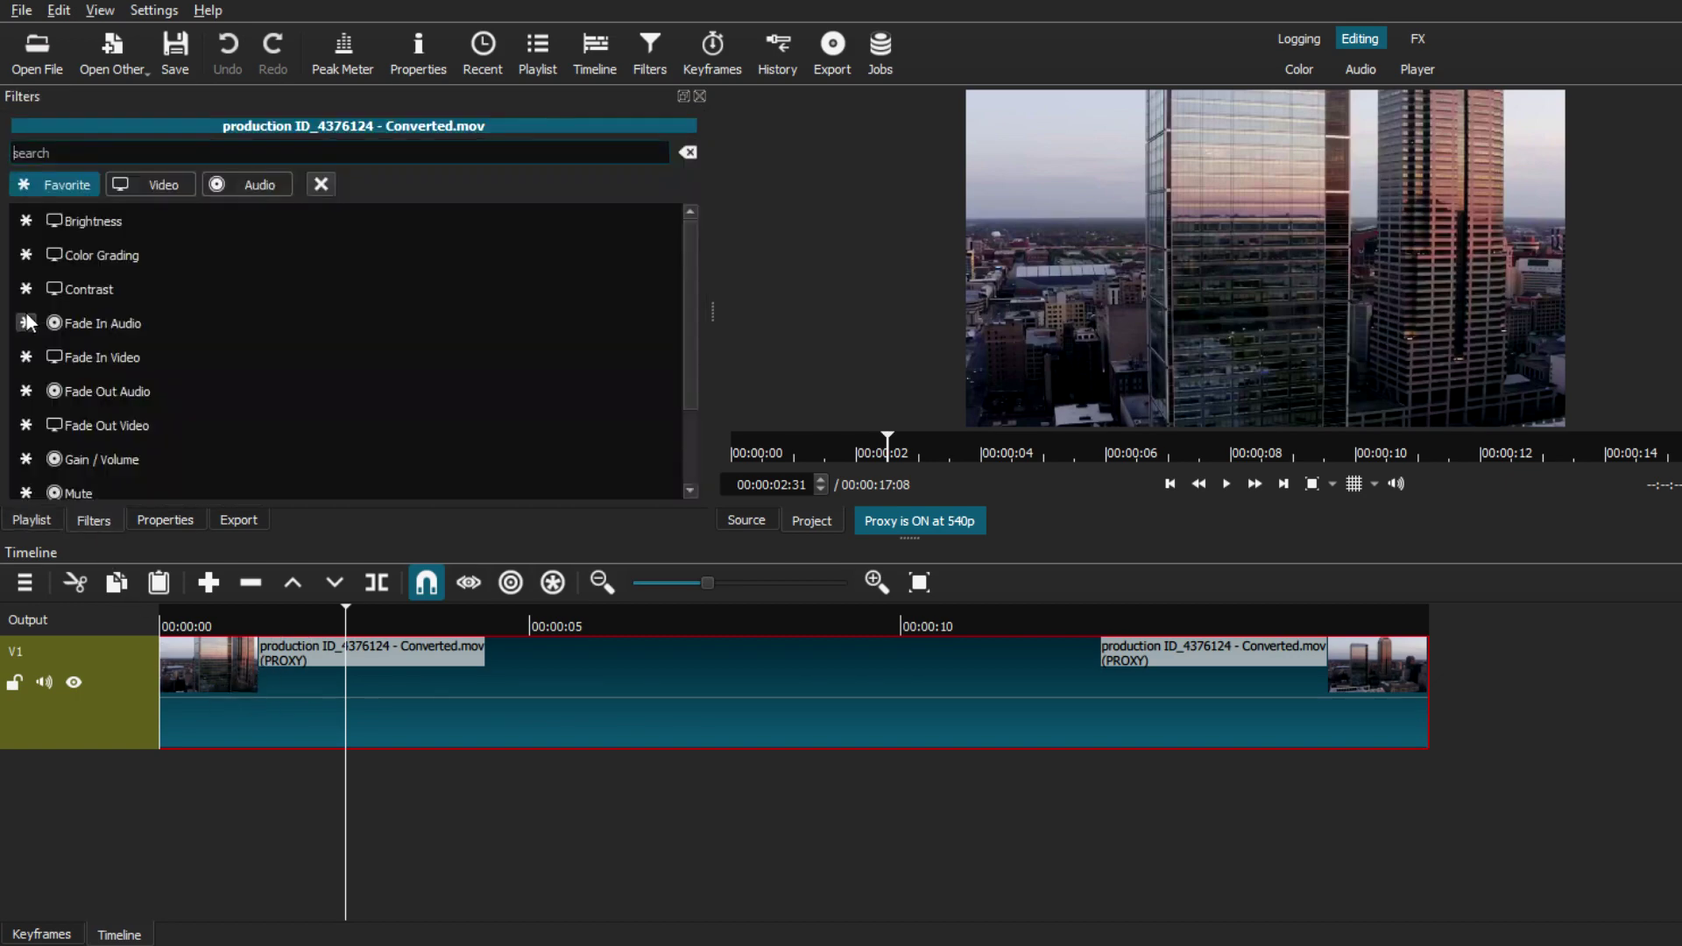
left_click(157, 184)
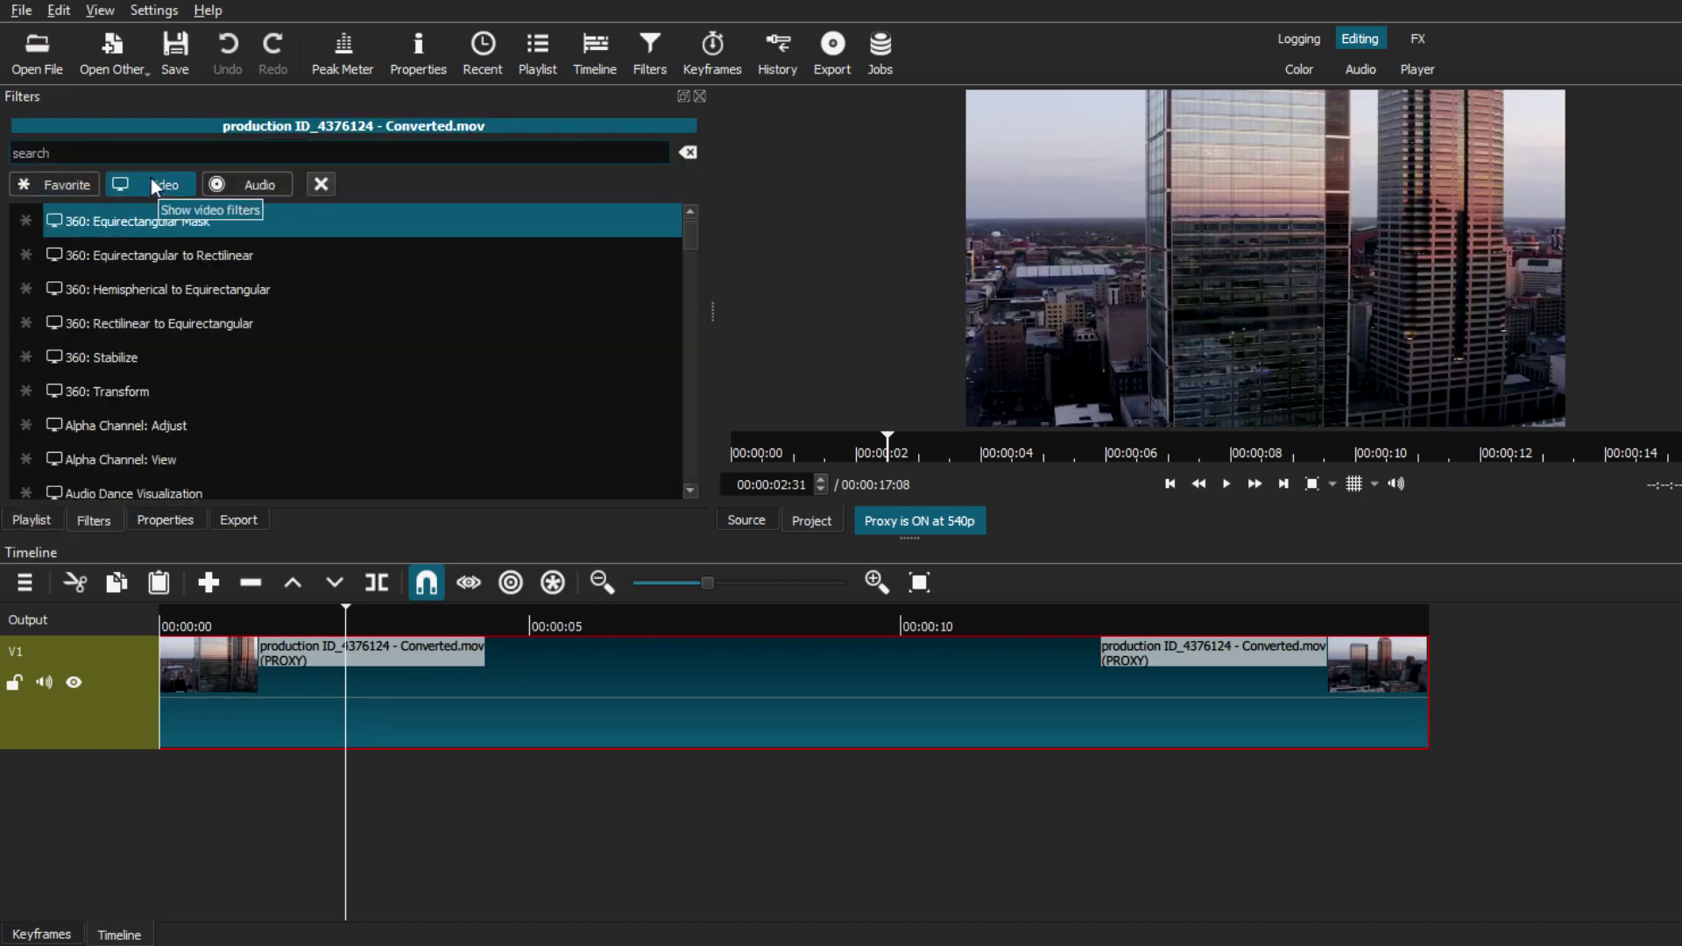
type("lut")
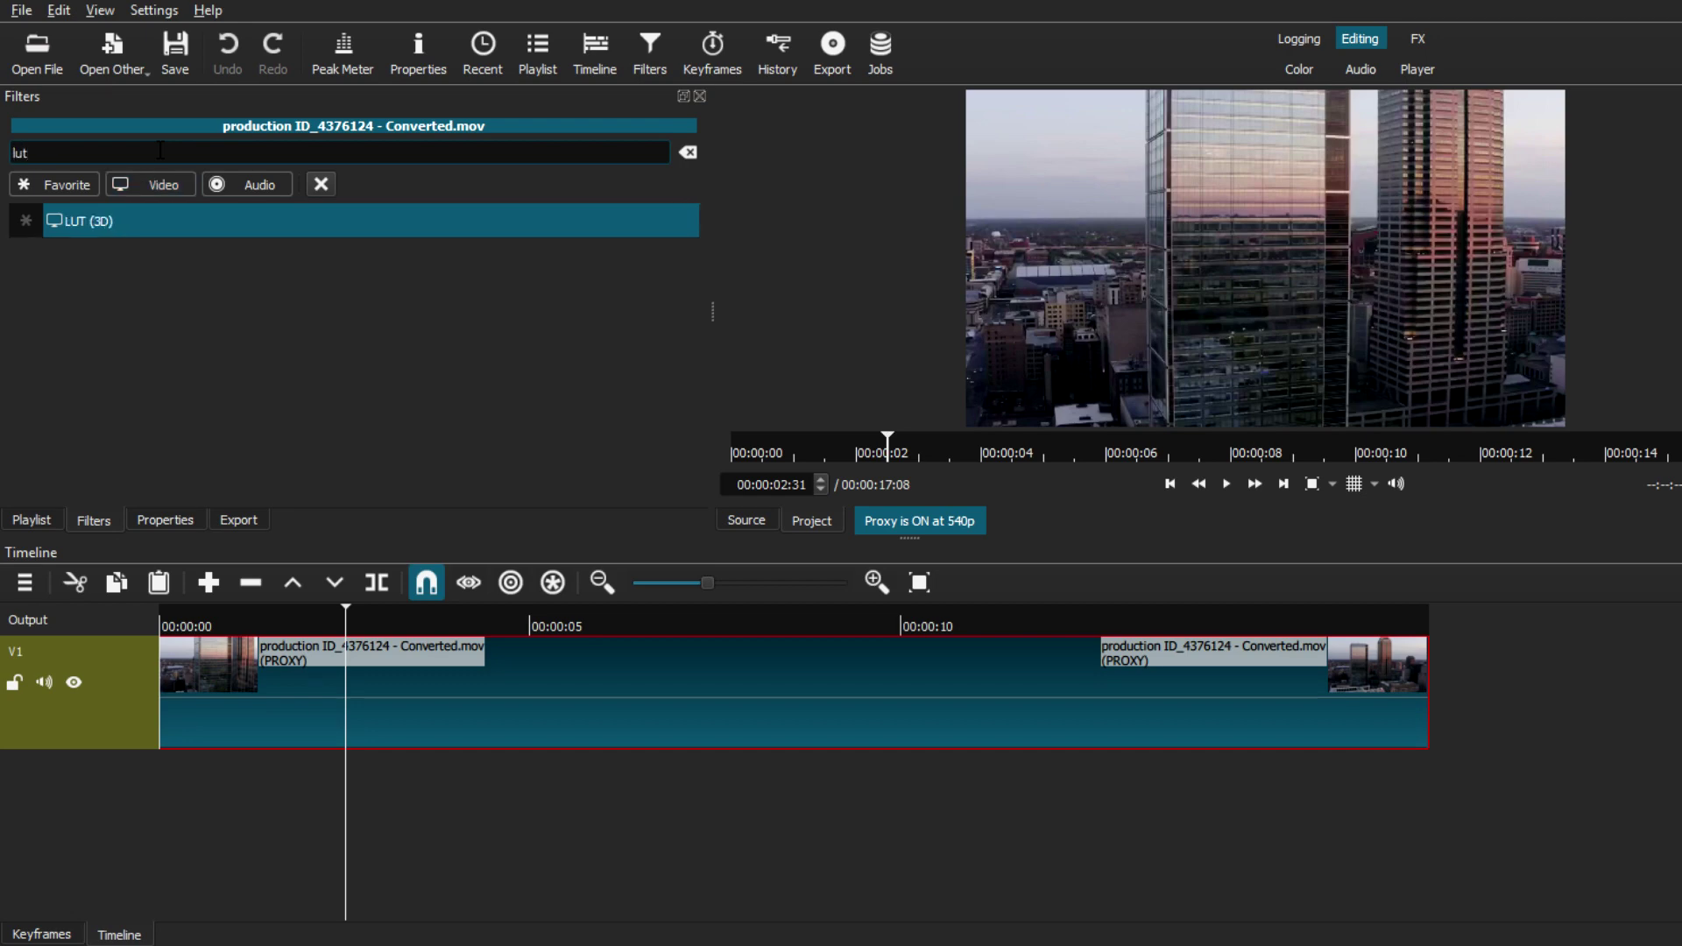
left_click(91, 226)
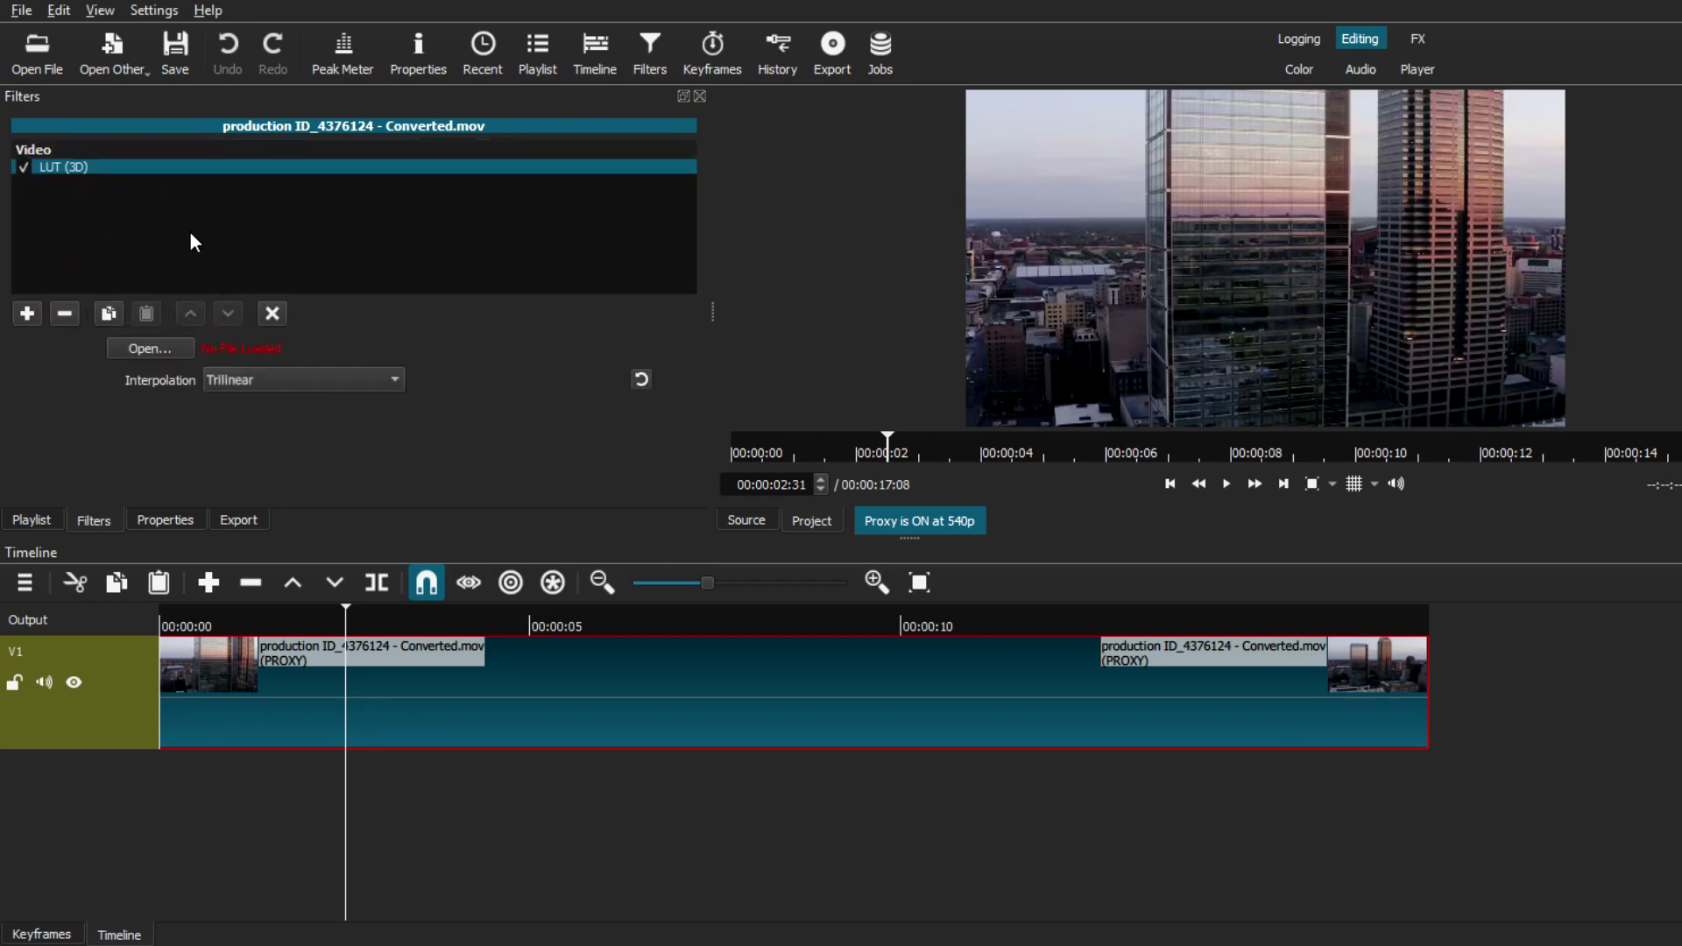
left_click(139, 349)
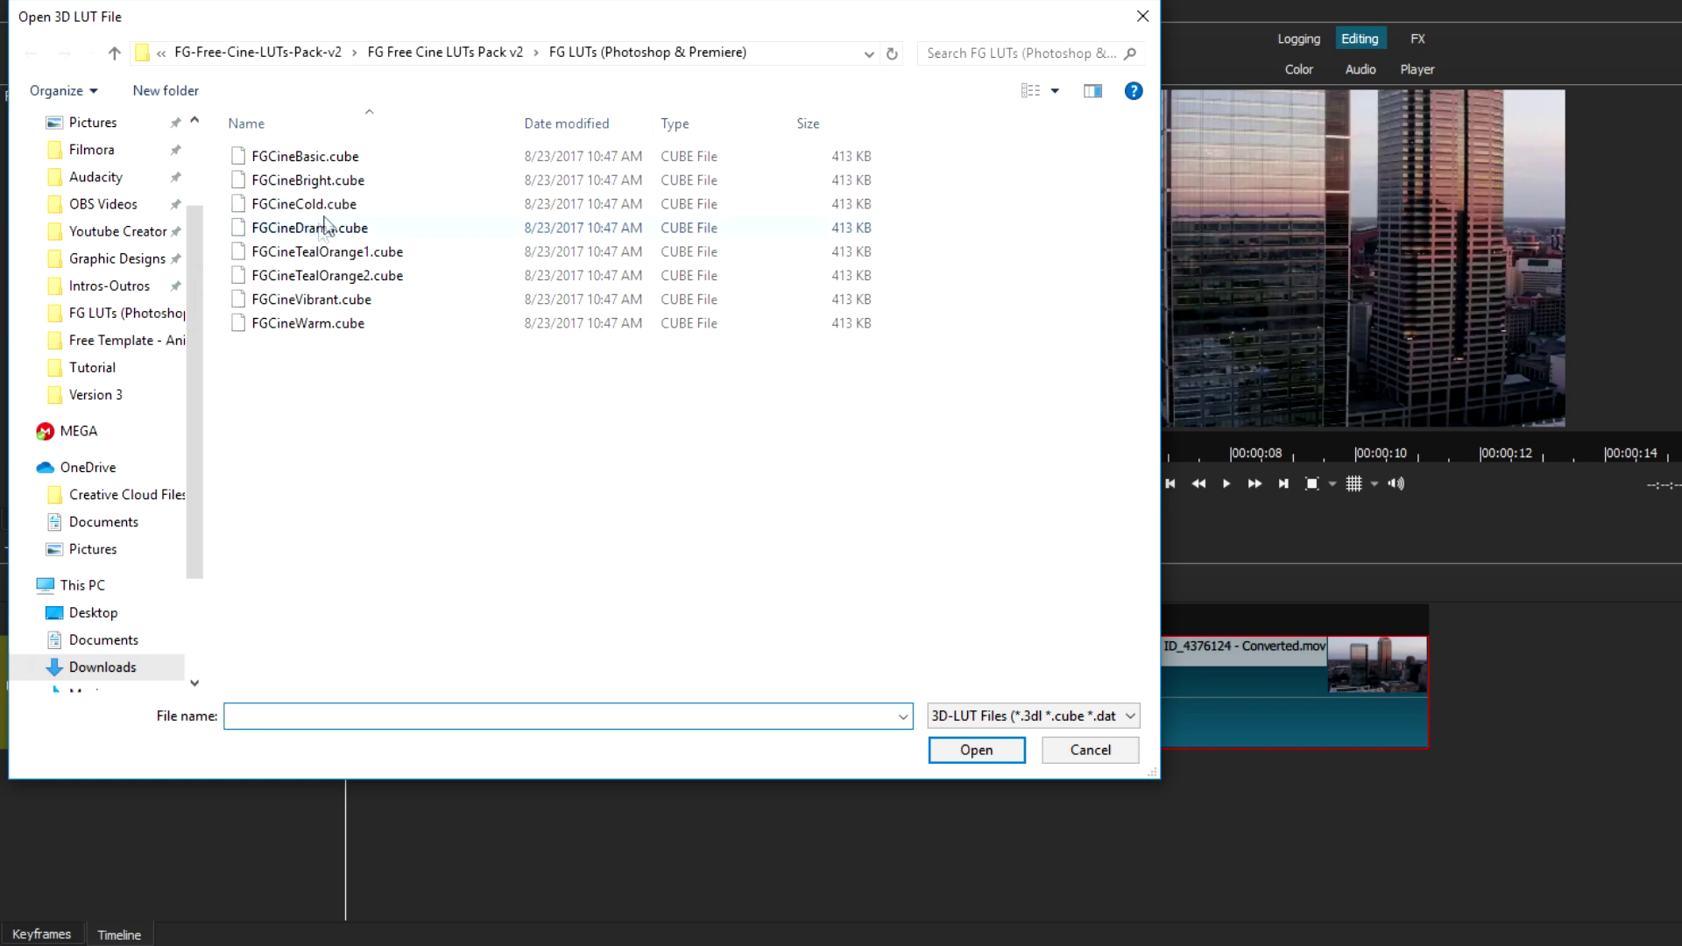
- Load FGCineVibrant.cube as the clip's 3D LUT
left_click(302, 303)
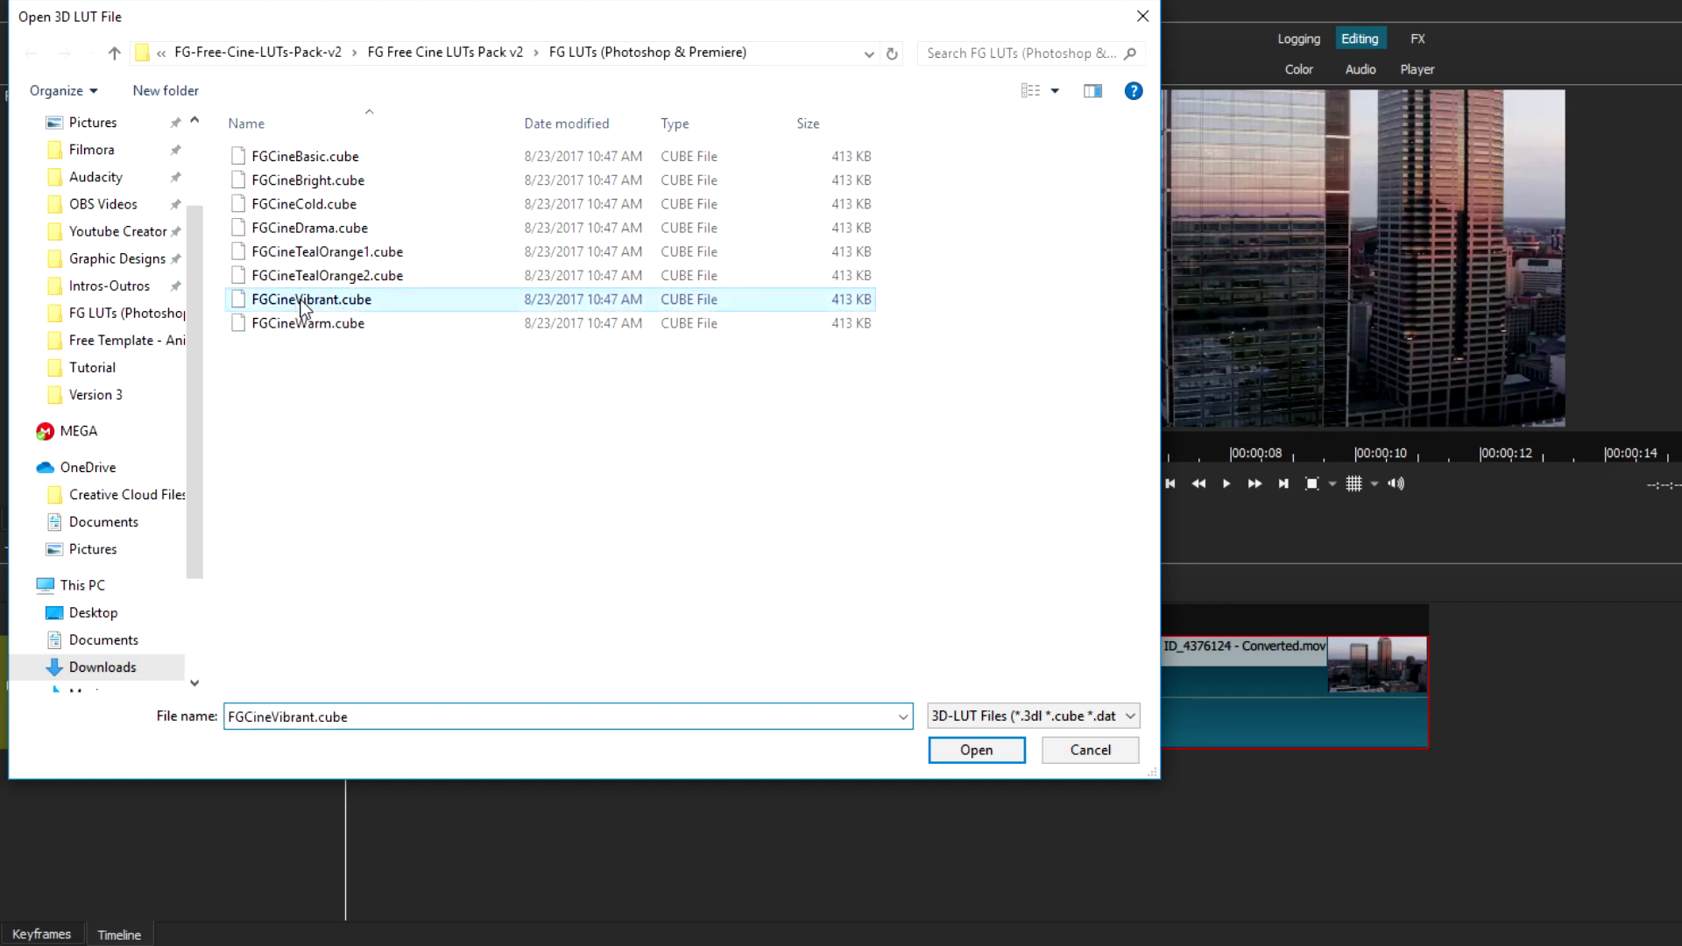
left_click(960, 755)
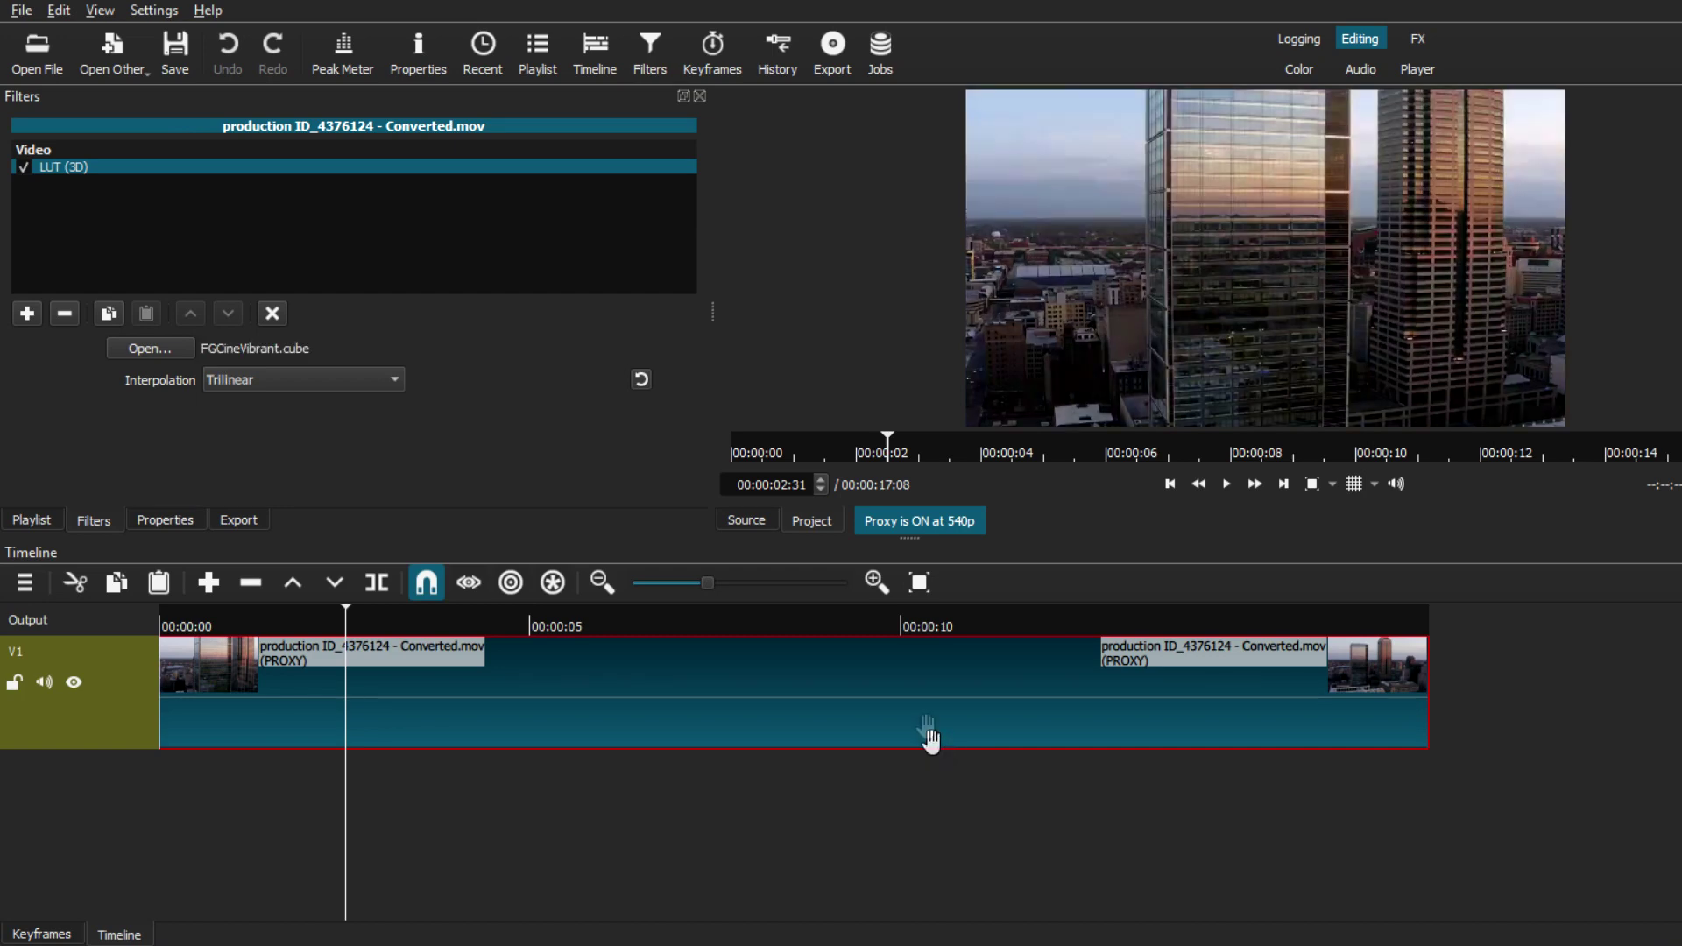
- Toggle the FGCineVibrant LUT filter off and on to compare with the ungraded footage
left_click(23, 167)
left_click(24, 166)
left_click(24, 166)
left_click(23, 167)
left_click(24, 172)
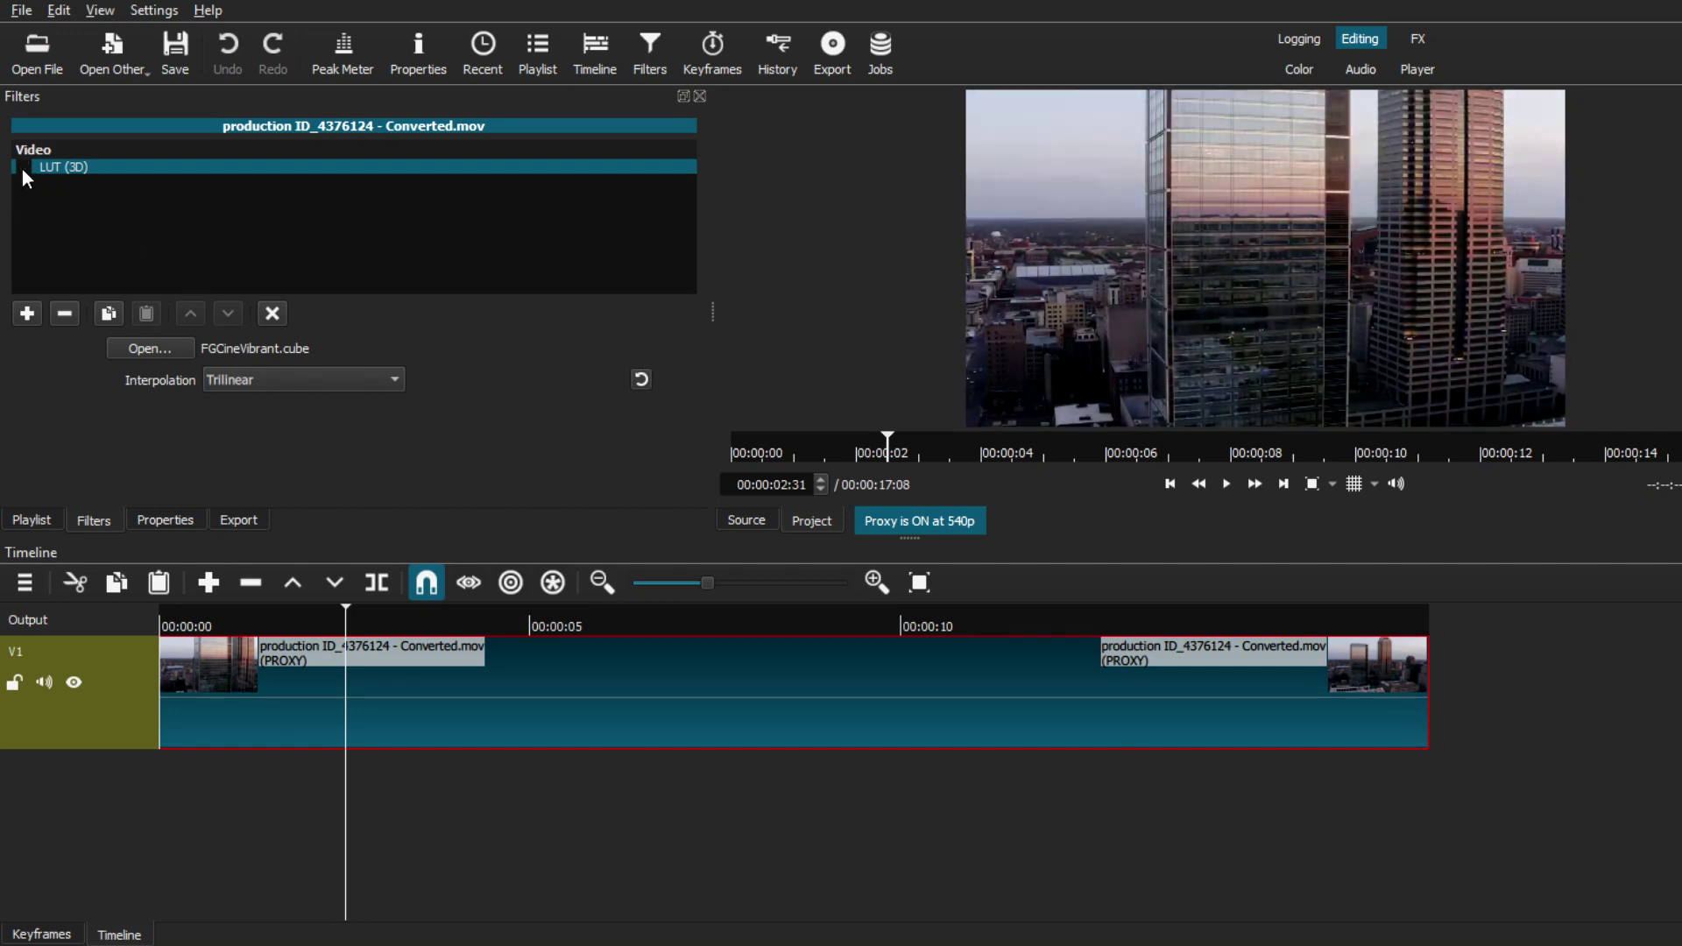
left_click(23, 171)
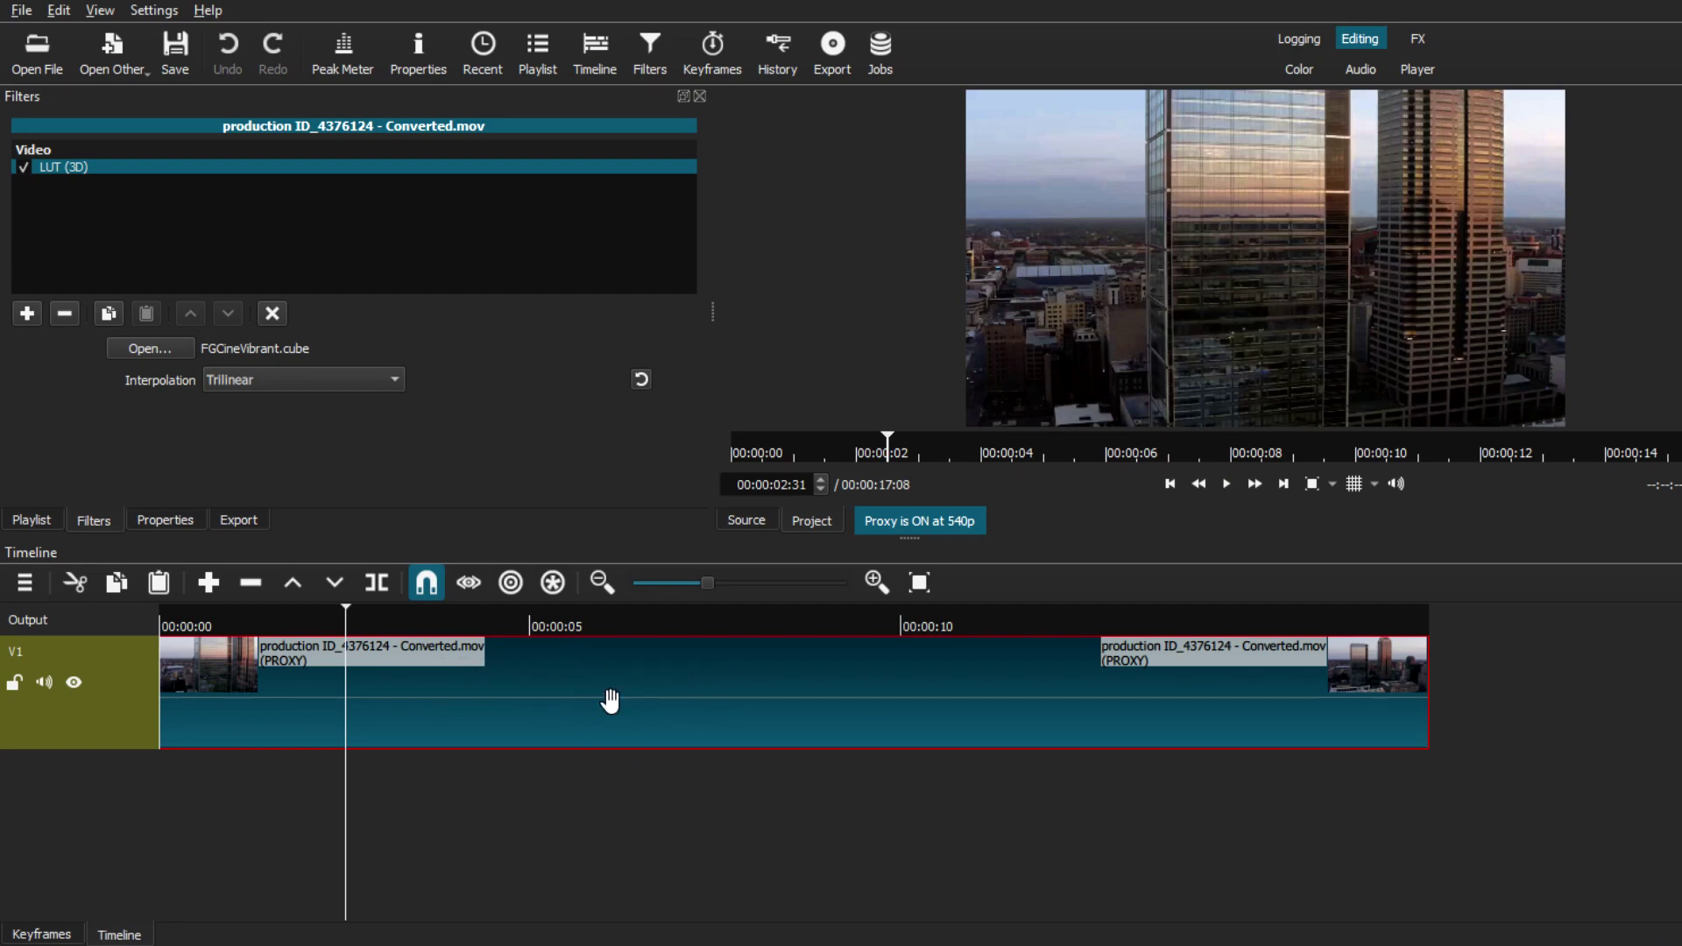
- Try Nearest and Tetrahedral LUT interpolation, then settle on Trilinear
left_click(234, 385)
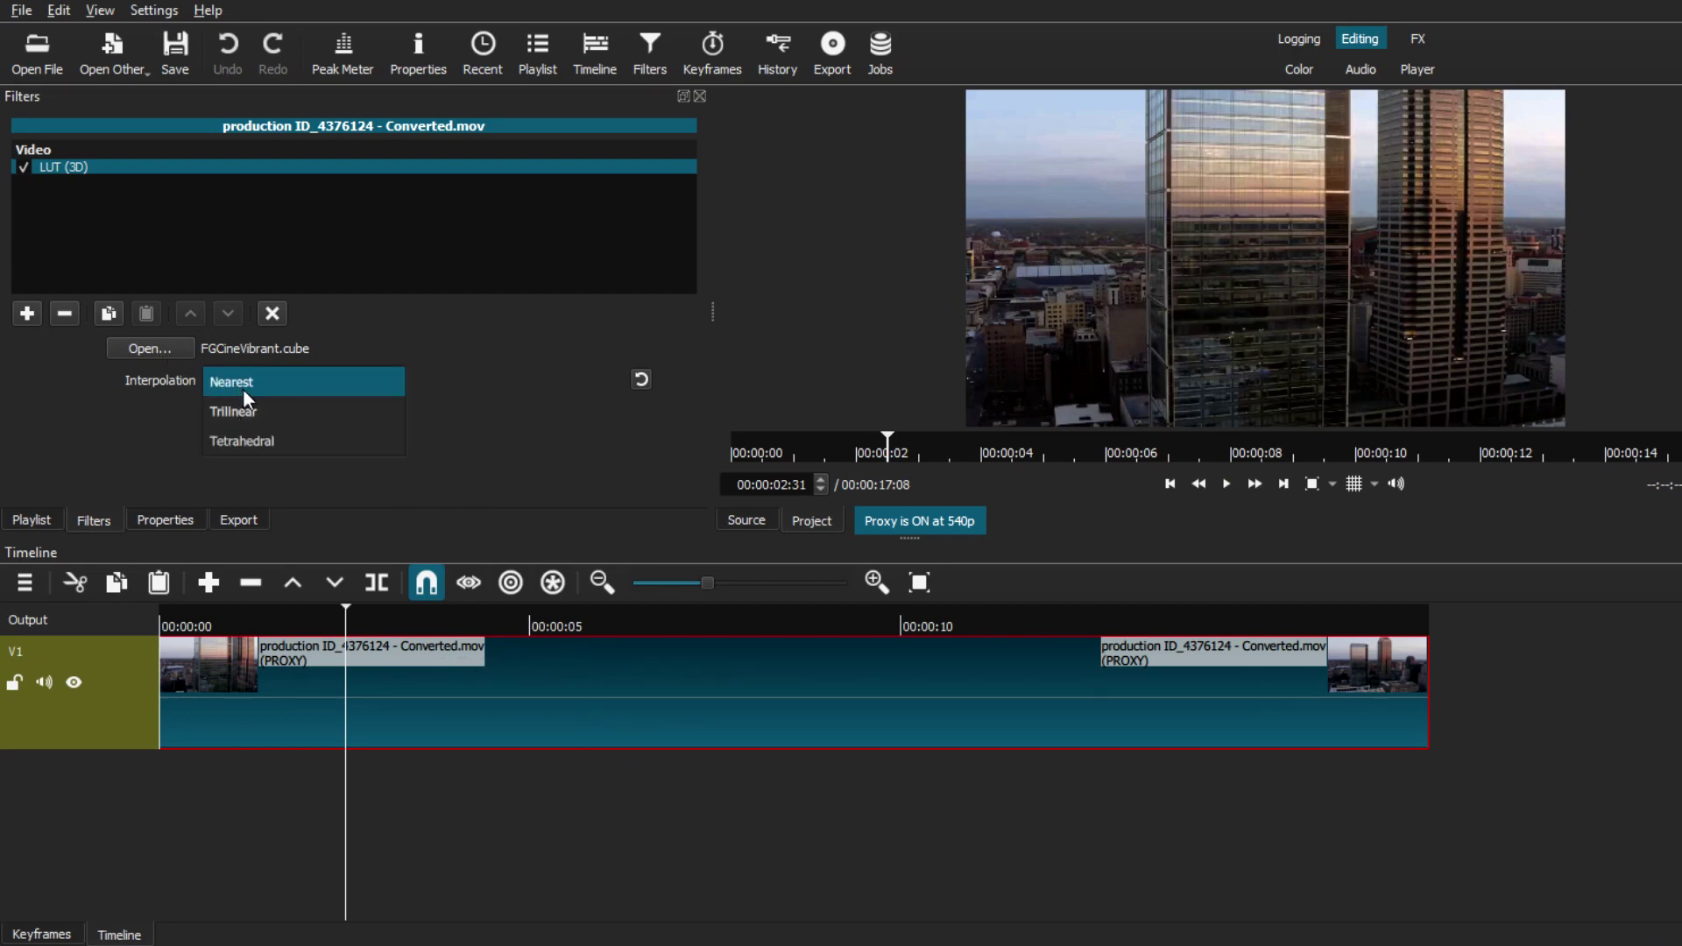
left_click(244, 385)
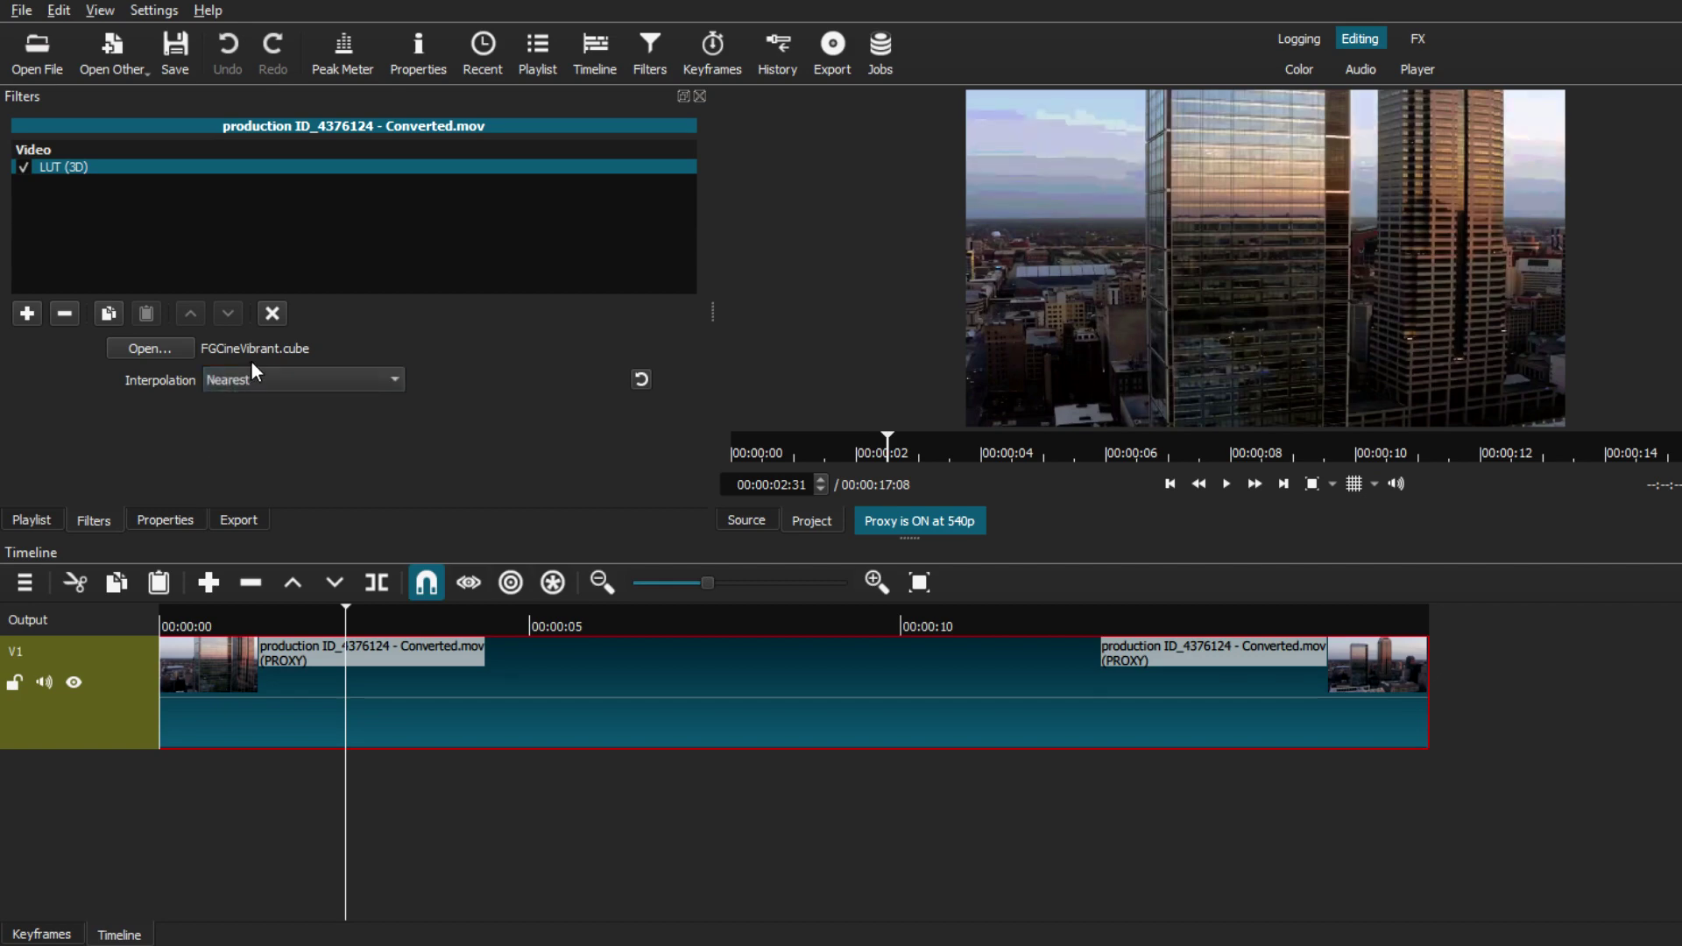
left_click(252, 370)
left_click(256, 445)
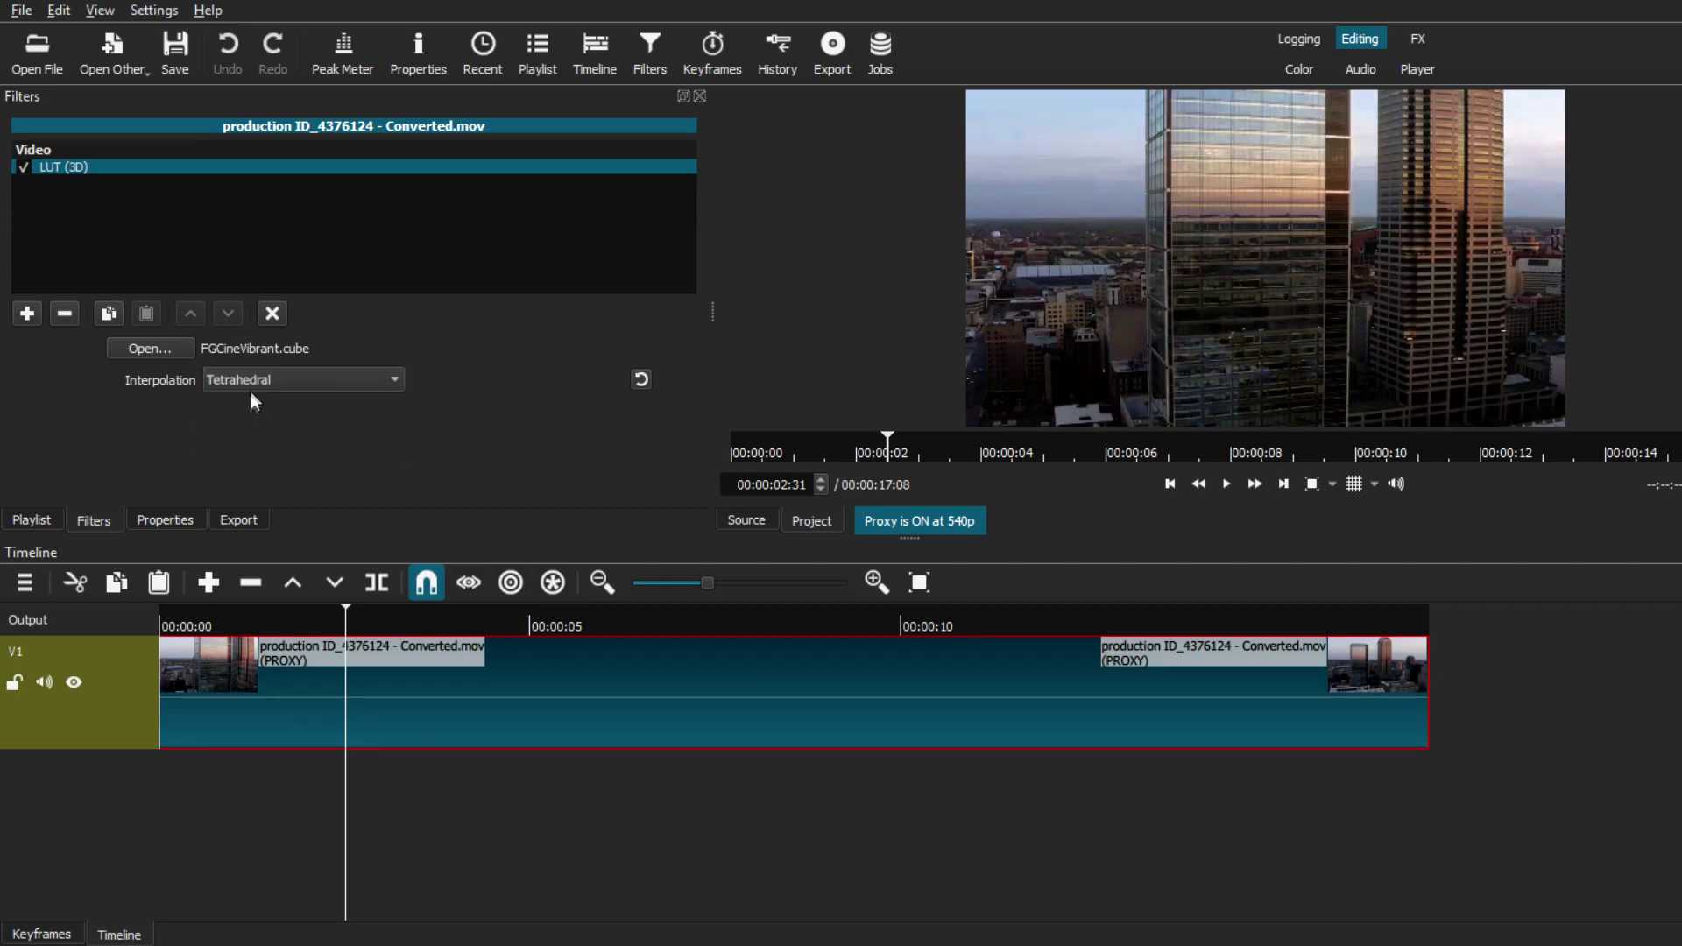
left_click(252, 386)
left_click(264, 417)
- Replace the clip's LUT with FGCineCold.cube
left_click(149, 349)
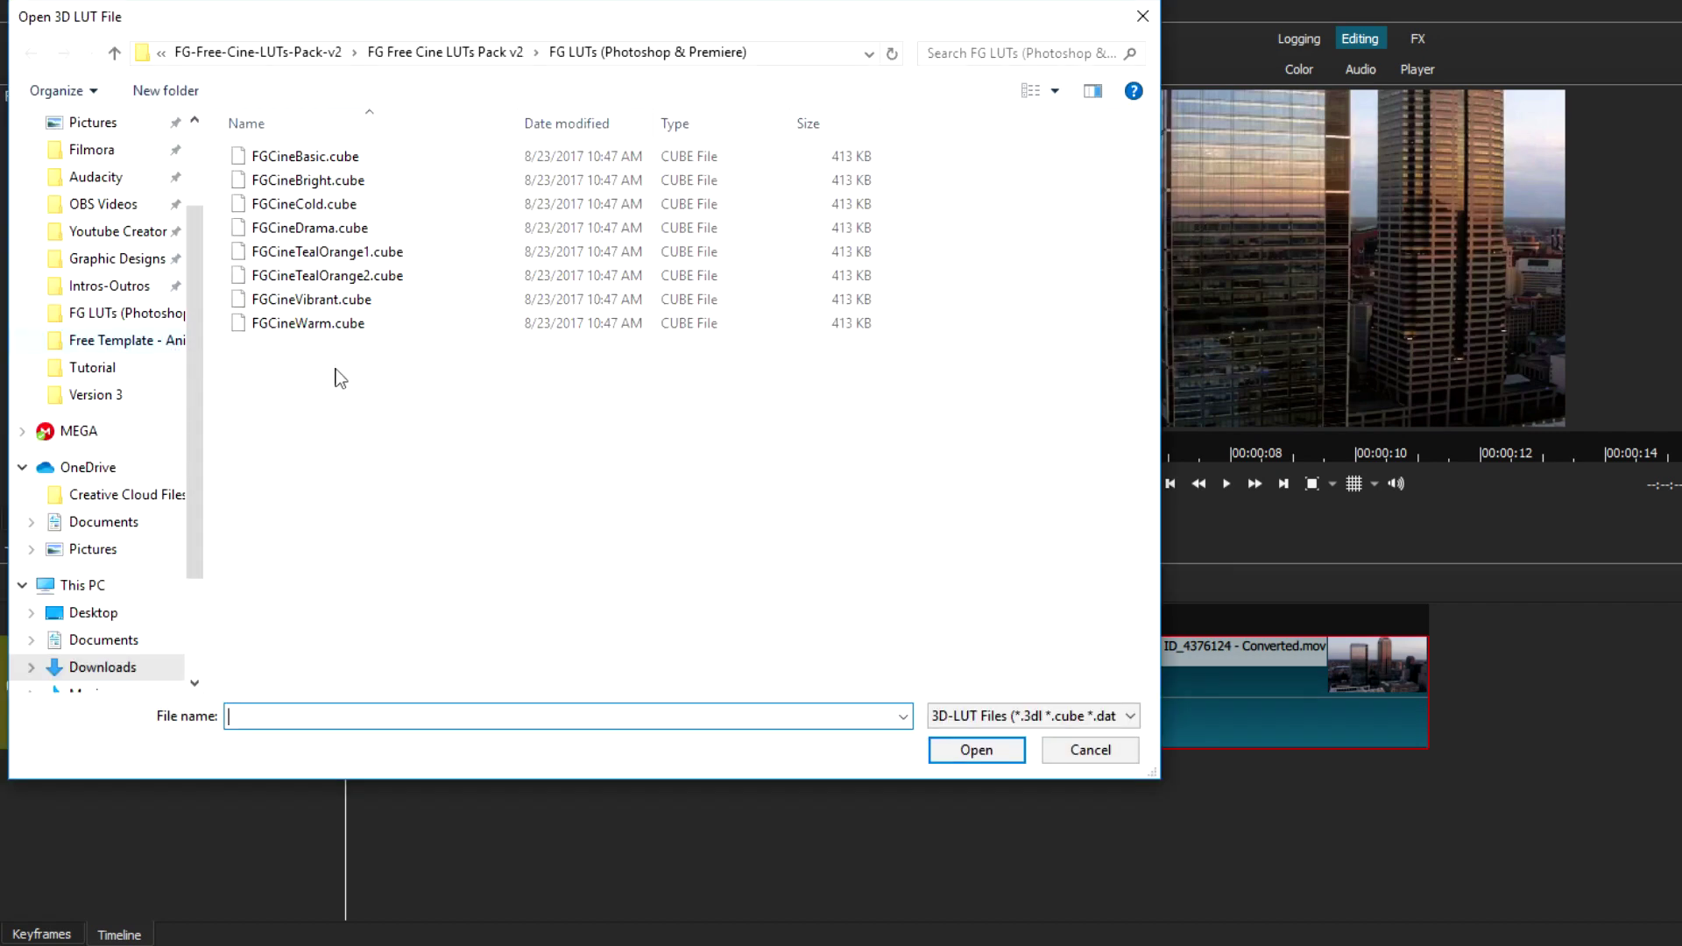
left_click(328, 210)
left_click(976, 750)
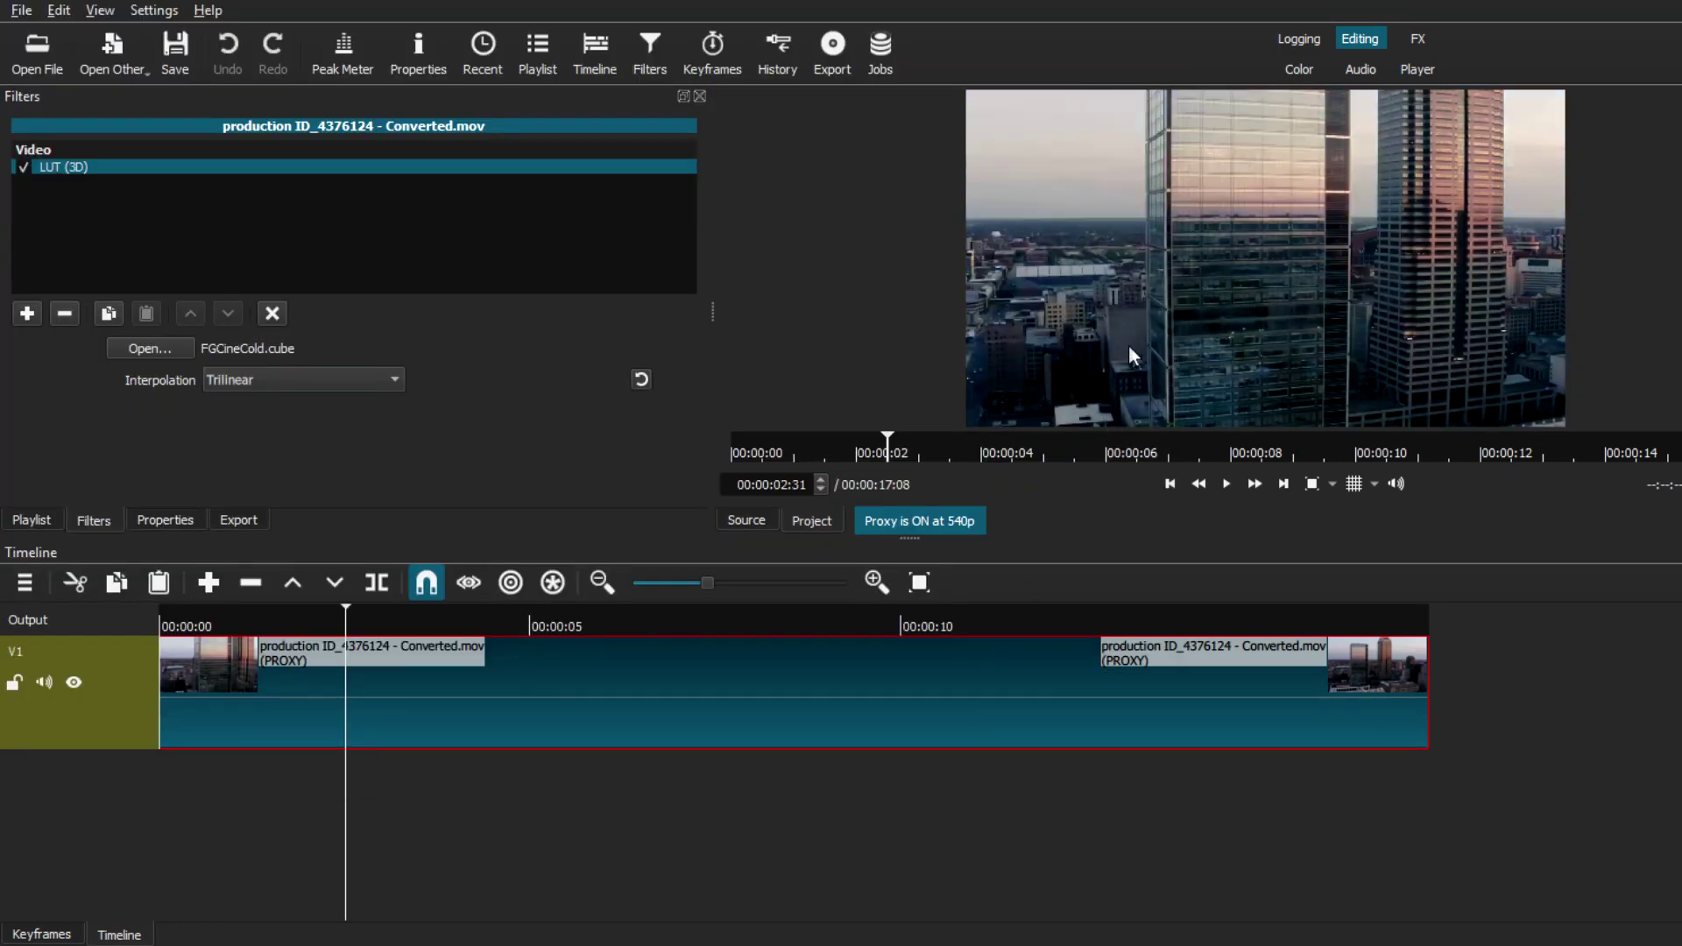
- Toggle the FGCineCold grade off and on to compare, then enlarge the timeline
left_click(22, 165)
left_click(24, 165)
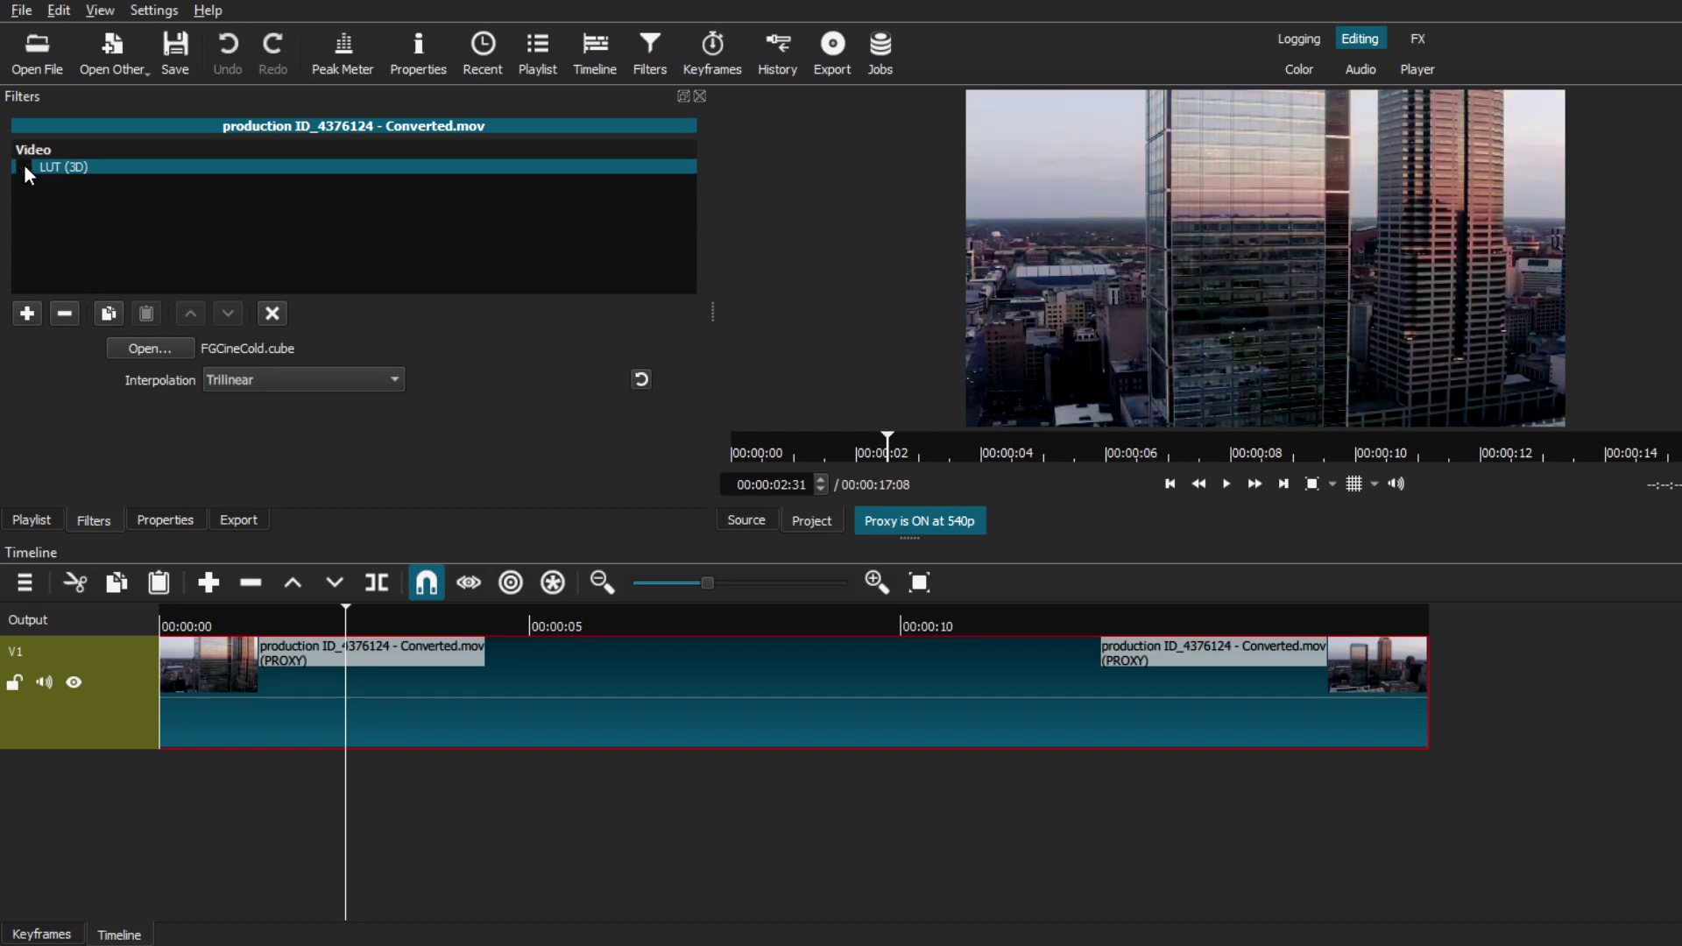
left_click(23, 166)
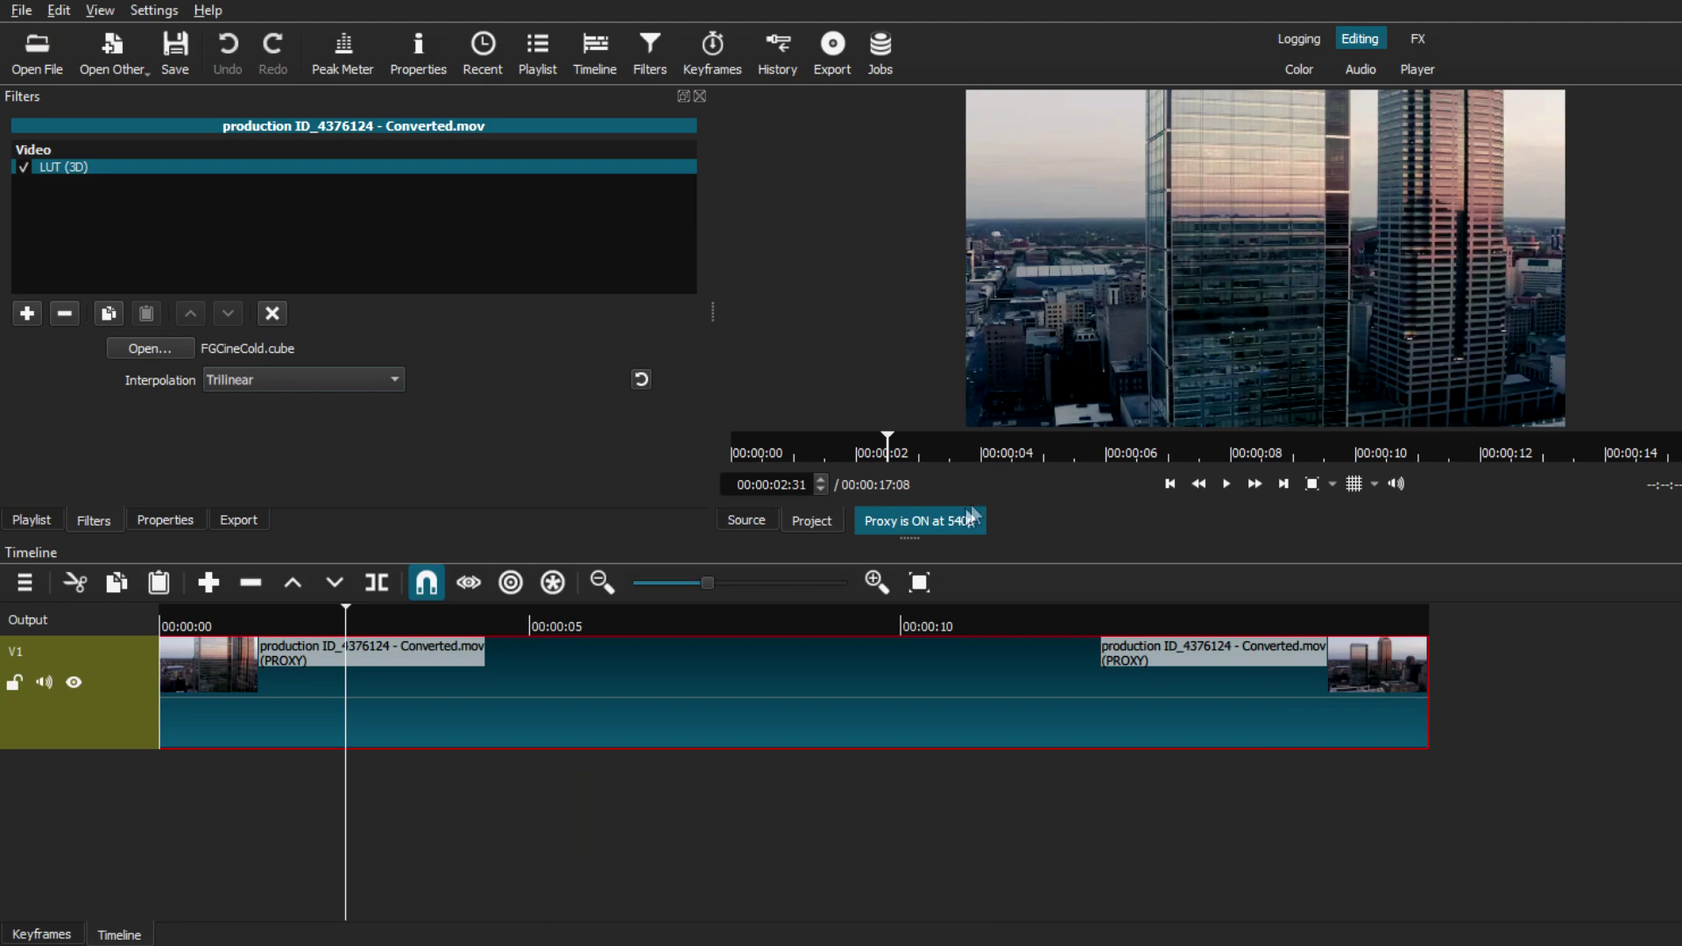
left_click_drag(899, 510, 899, 489)
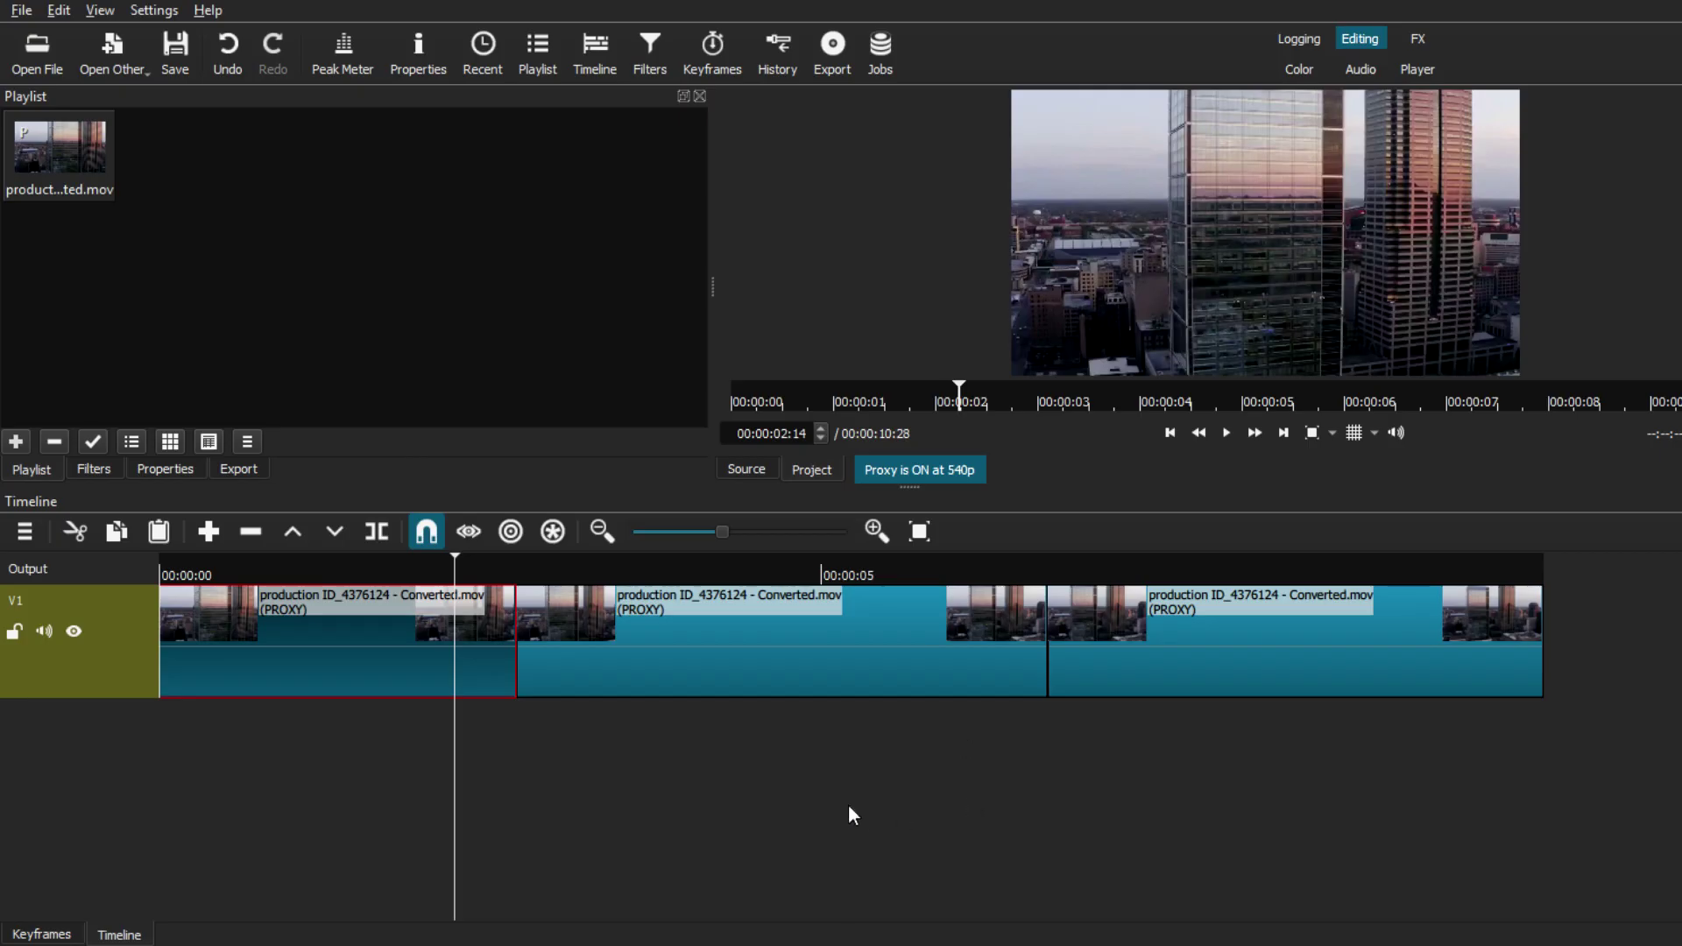
- Play the footage briefly, then select each of the three split clips in turn
left_click(1225, 438)
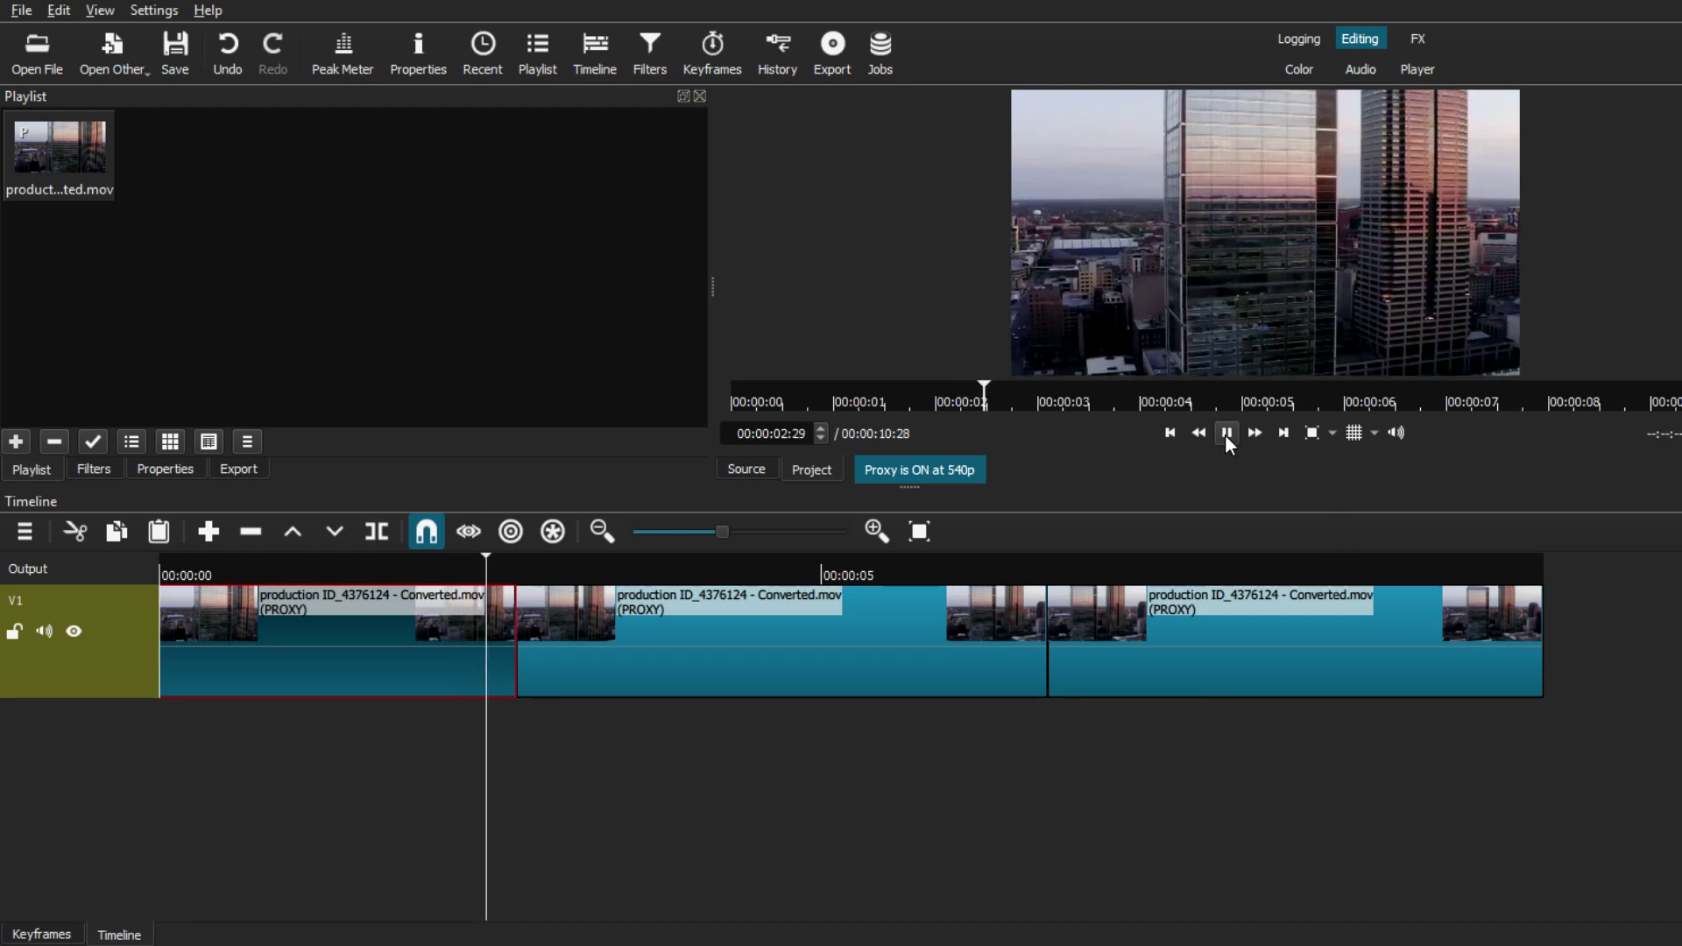
key("space")
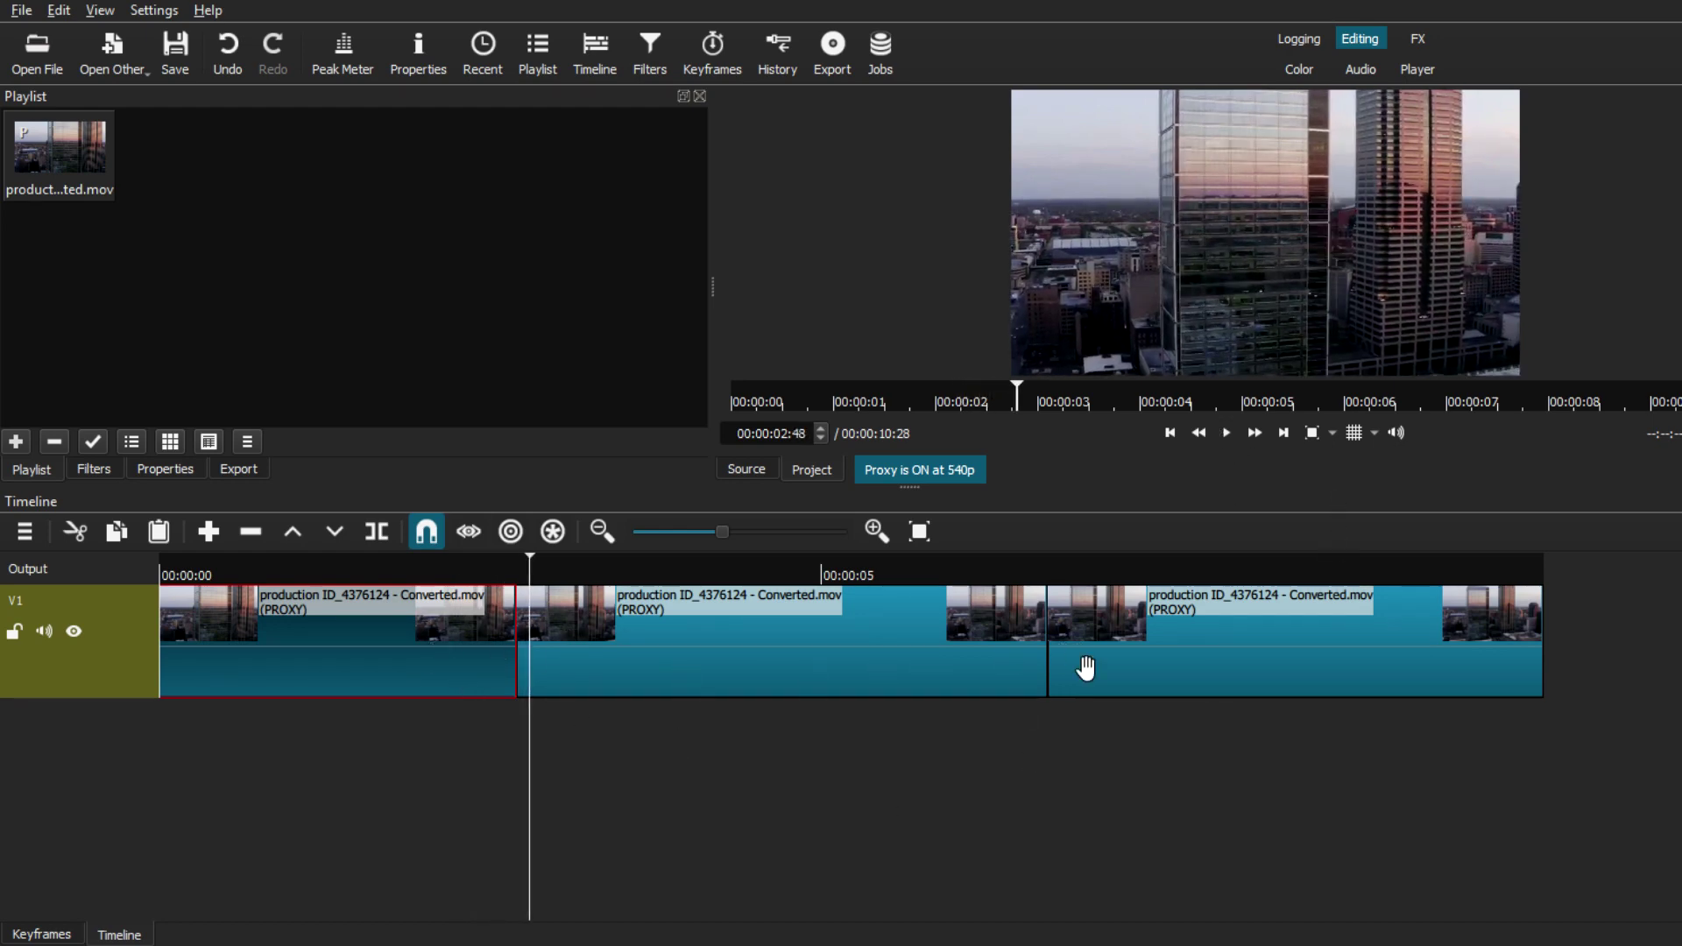
mouse_move(1123, 669)
left_mouse_down()
mouse_move(1159, 667)
mouse_move(1137, 670)
left_mouse_up()
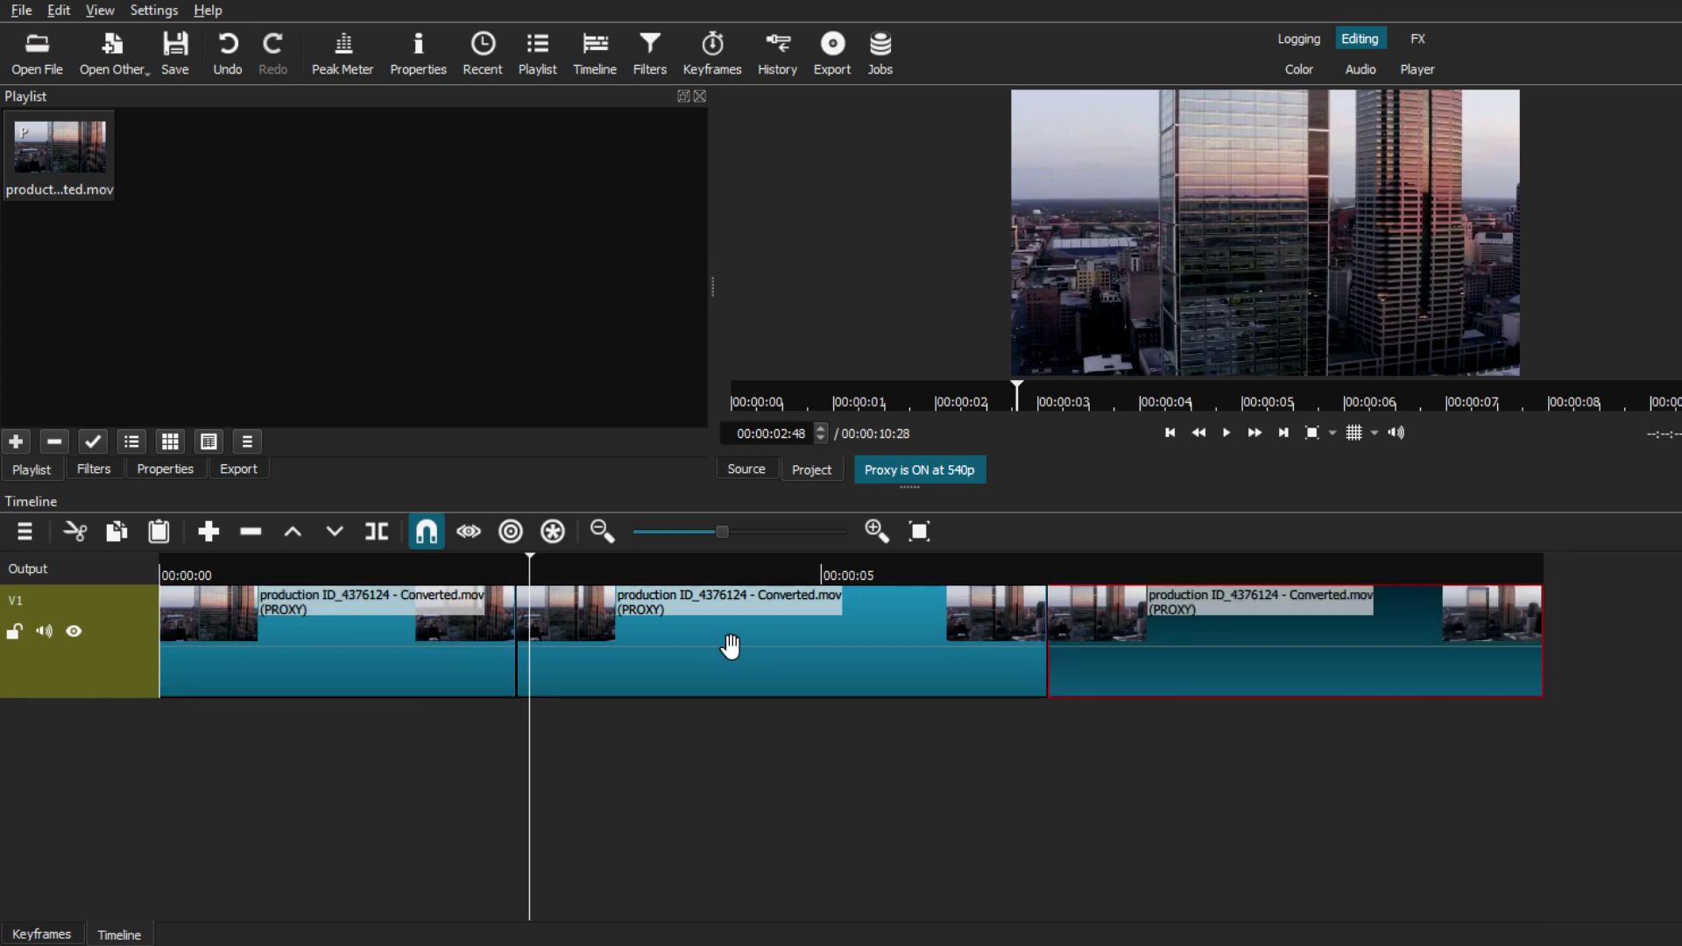
mouse_move(730, 646)
left_mouse_down()
mouse_move(773, 645)
mouse_move(748, 646)
left_mouse_up()
left_click(407, 564)
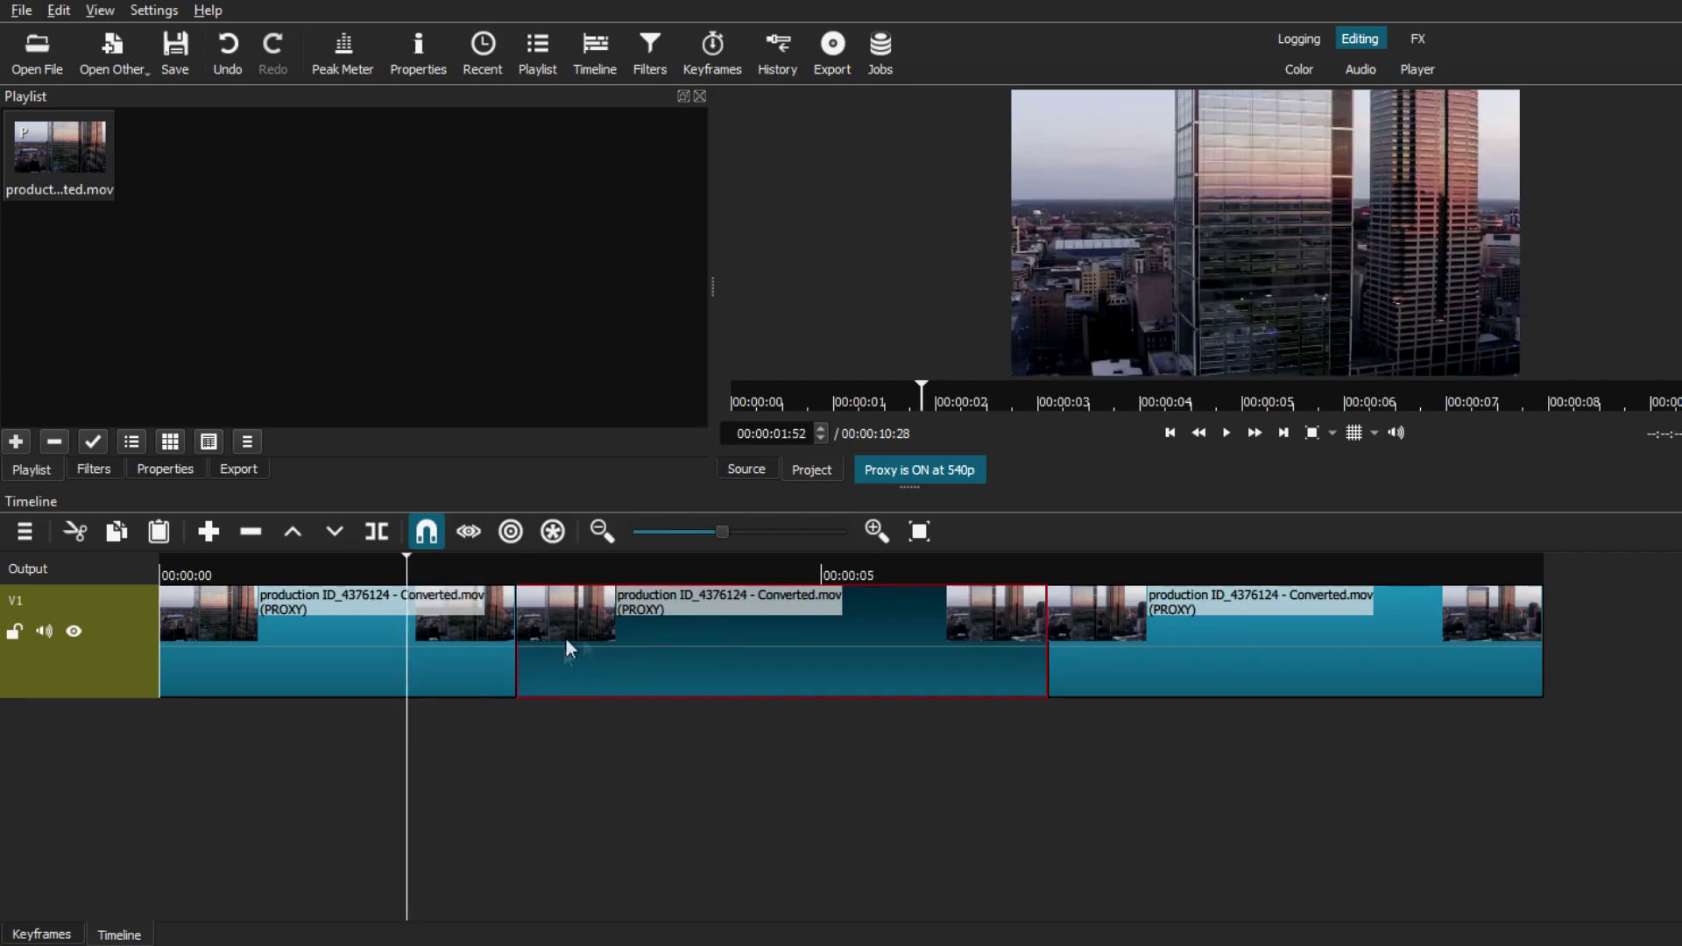
left_click(1196, 649)
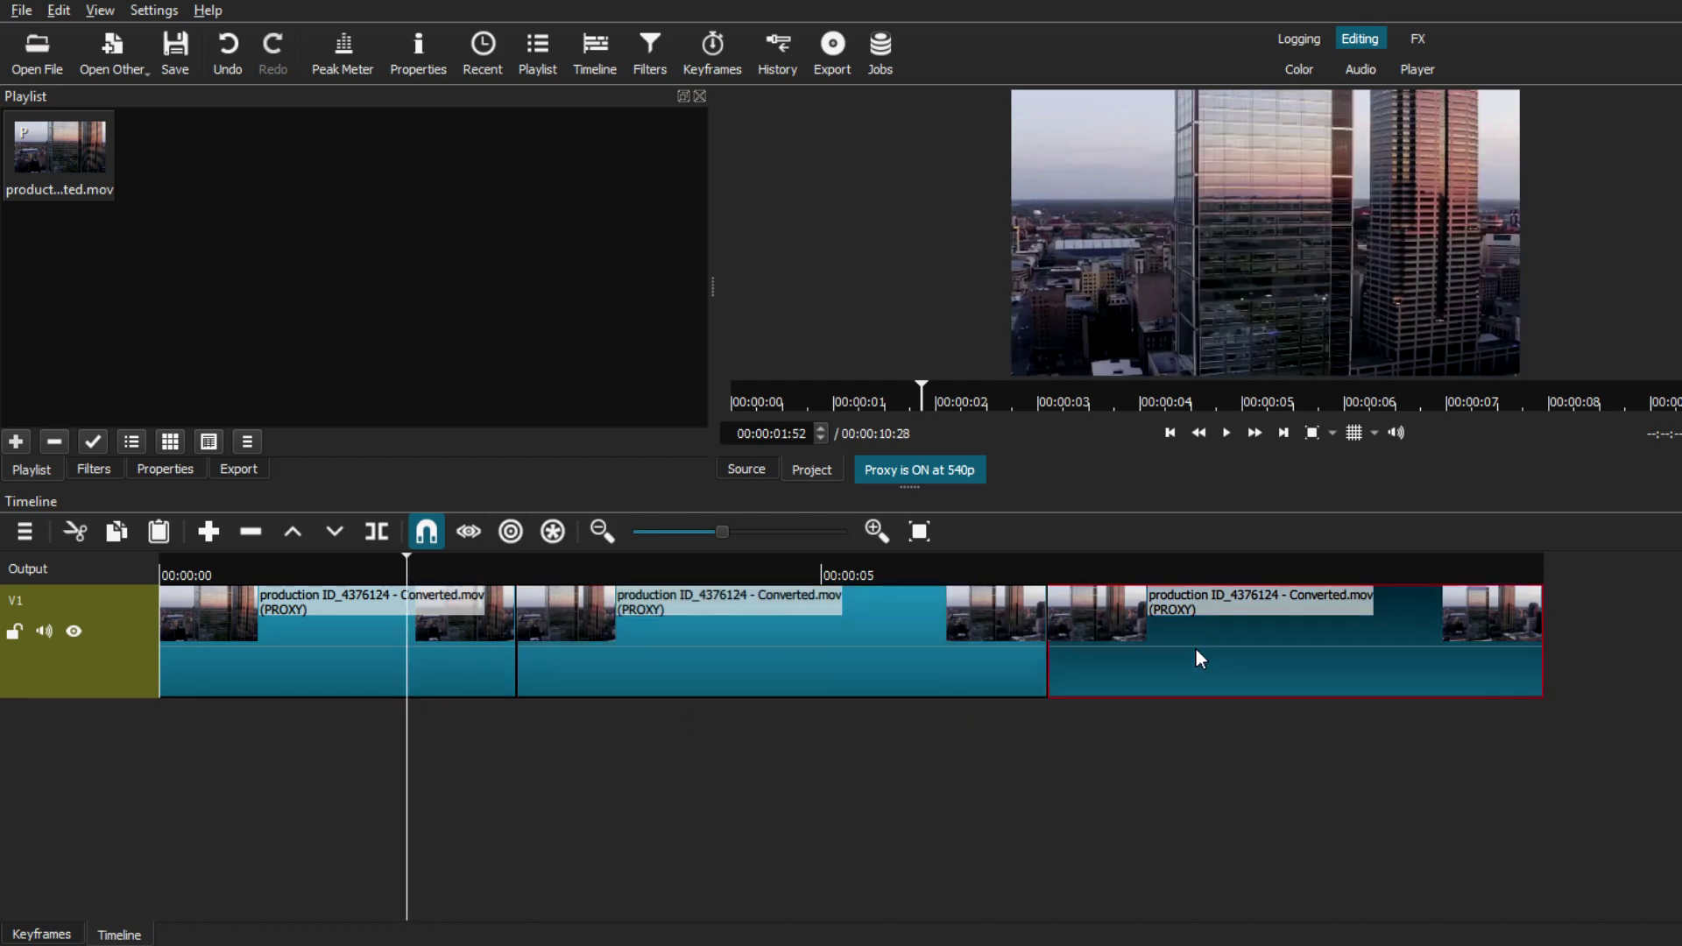
left_click(463, 649)
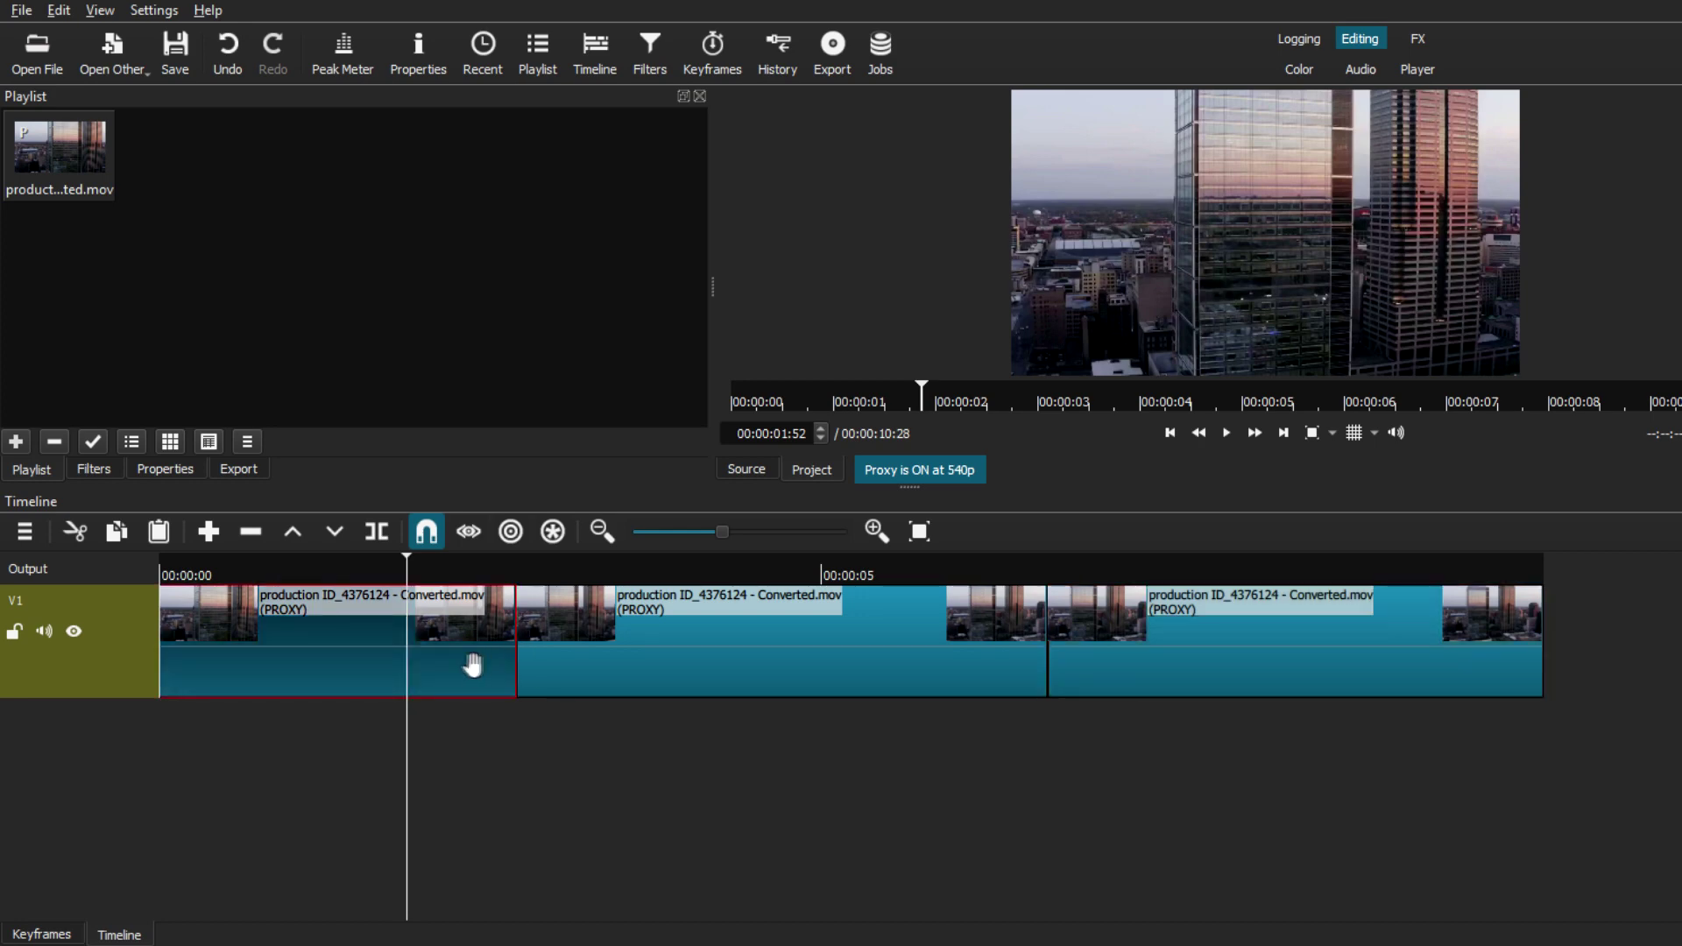
- Add a LUT (3D) filter with FGCineBright.cube to the first split clip
left_click(93, 470)
left_click(27, 313)
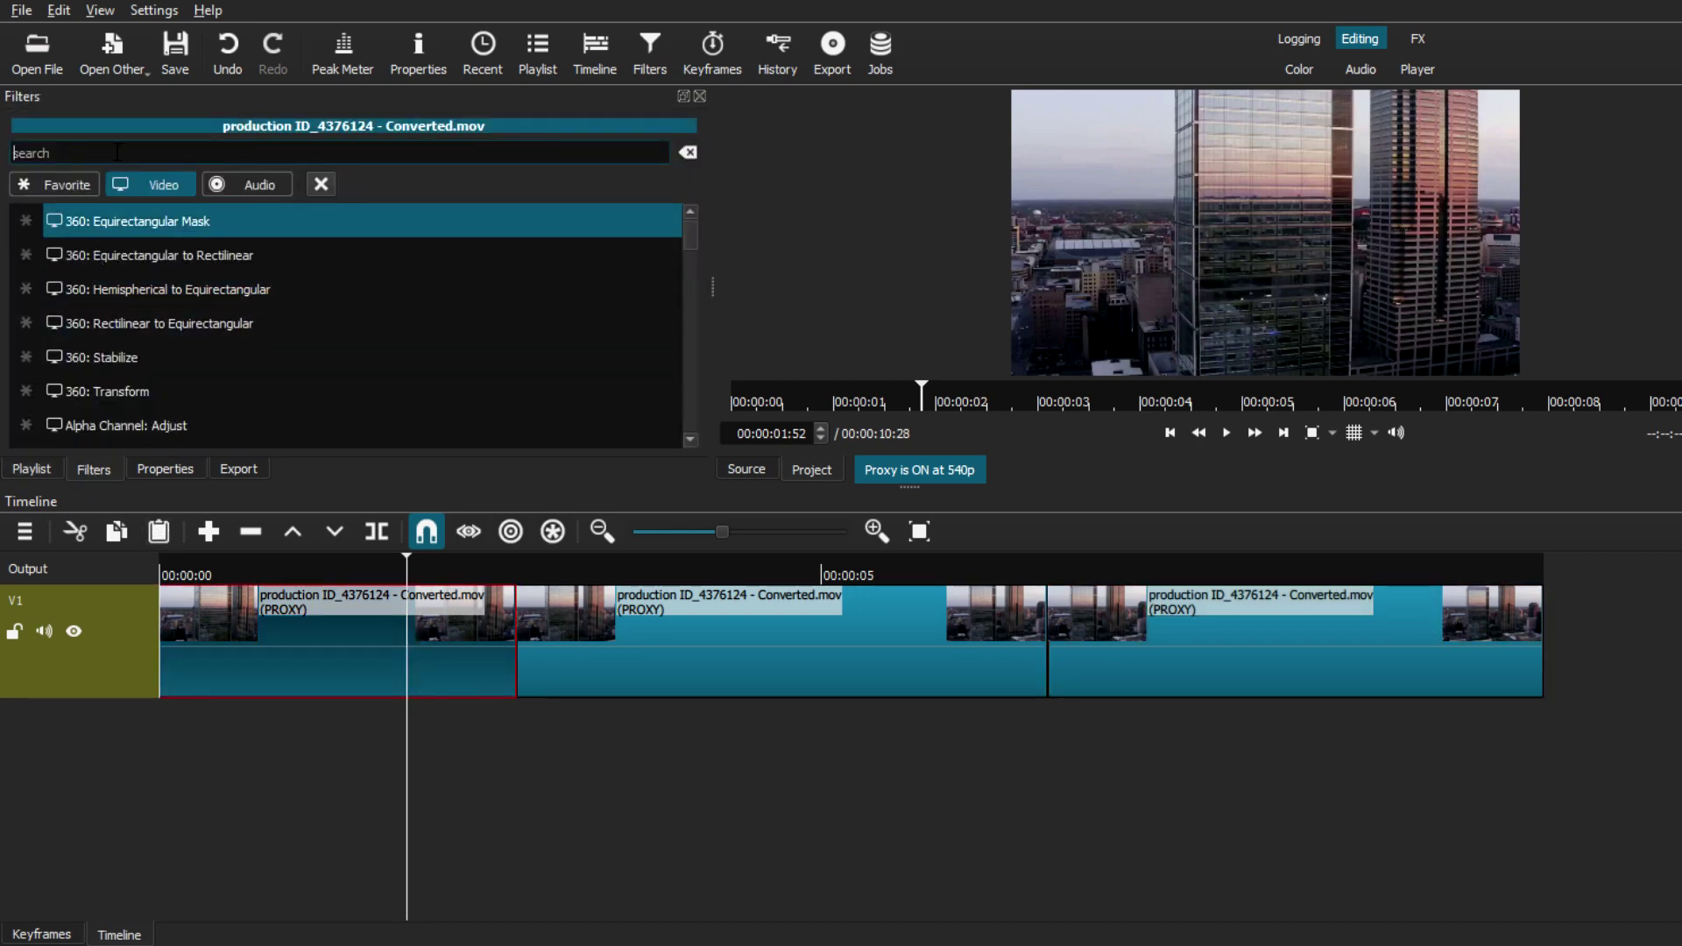
type("lut")
left_click(96, 221)
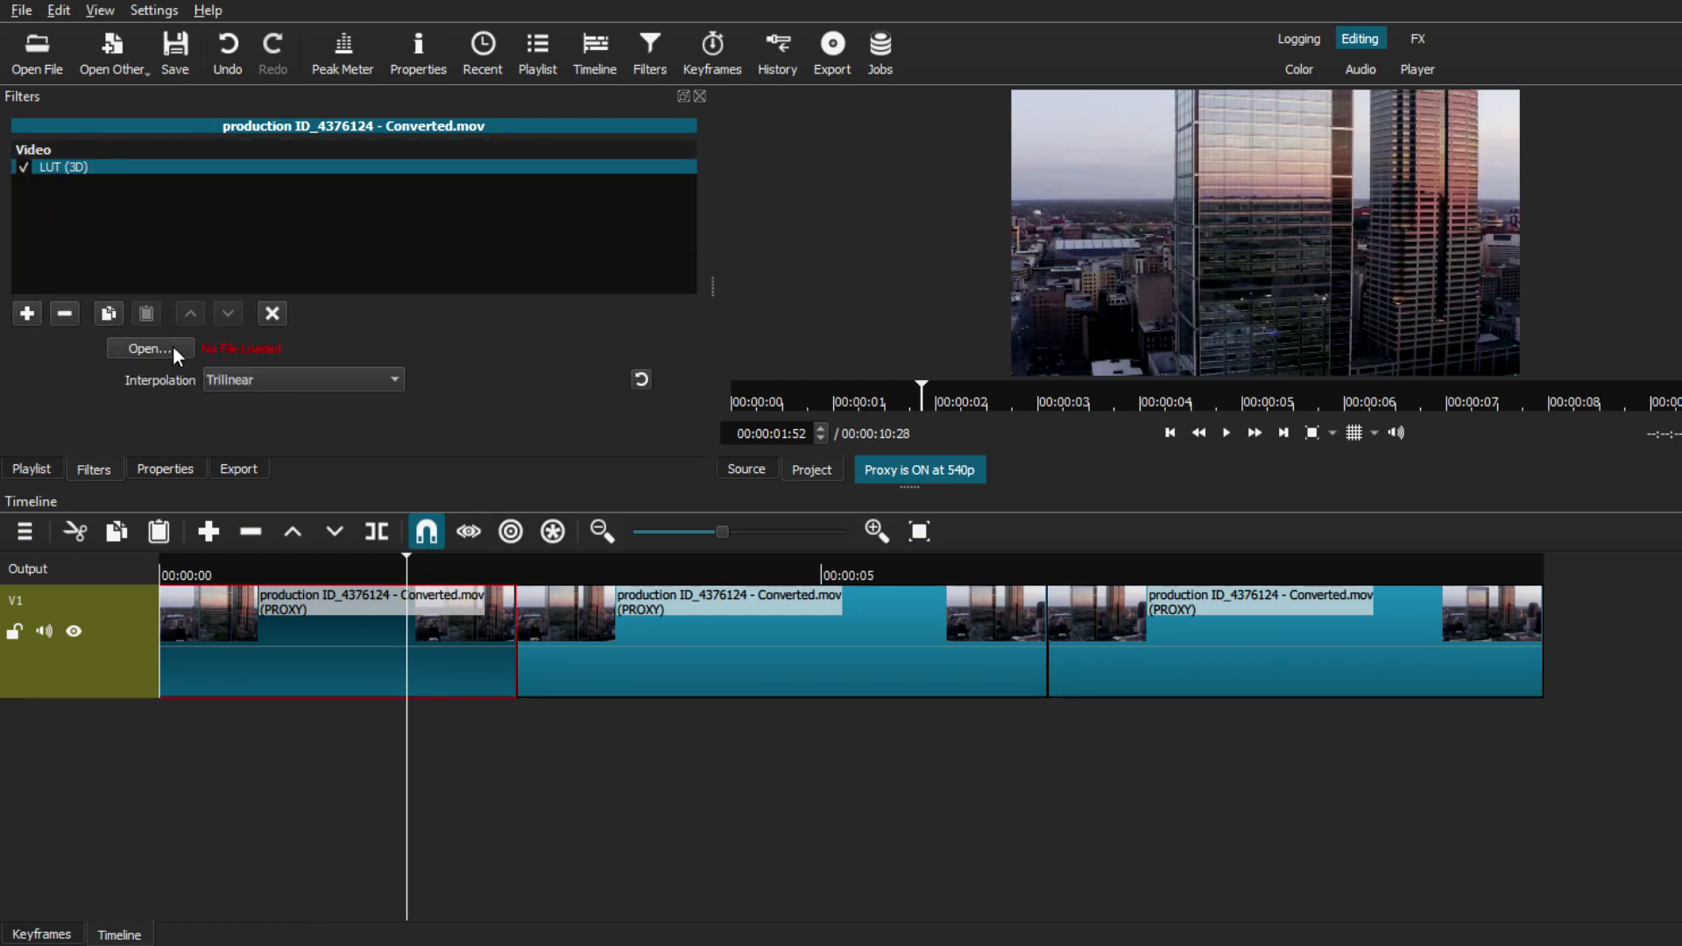
left_click(172, 345)
left_click(308, 181)
left_click(963, 750)
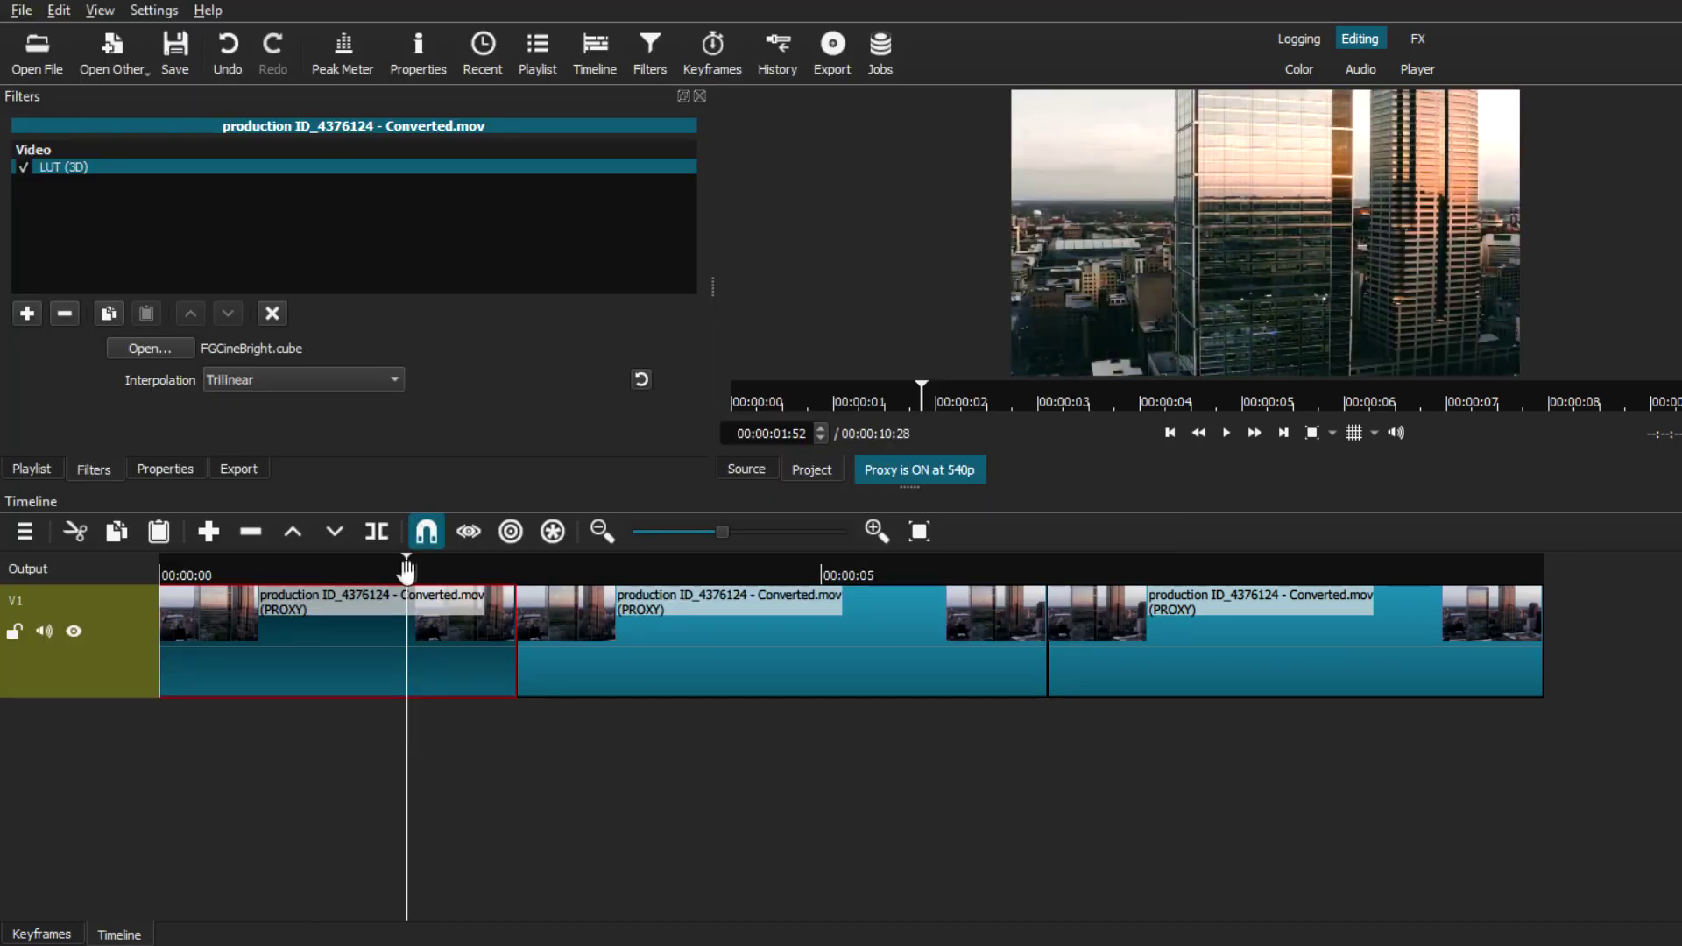
- Disable the LUT and scrub across the first, second and third clips to compare grading
left_click(25, 167)
left_click(761, 565)
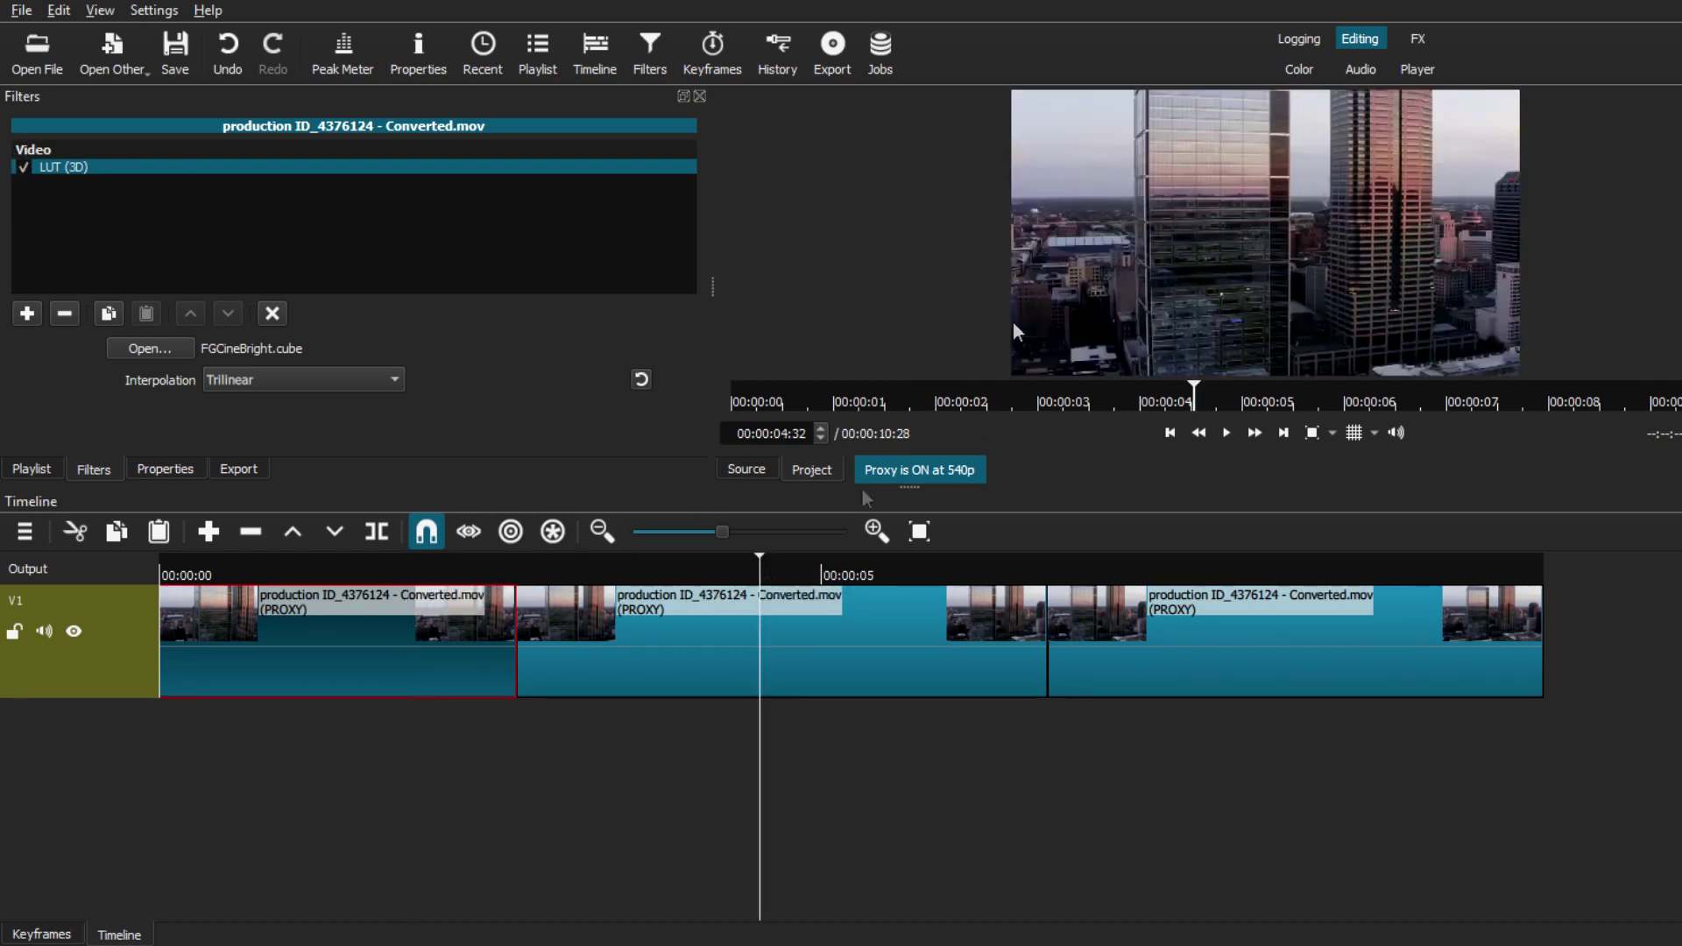
left_click(464, 565)
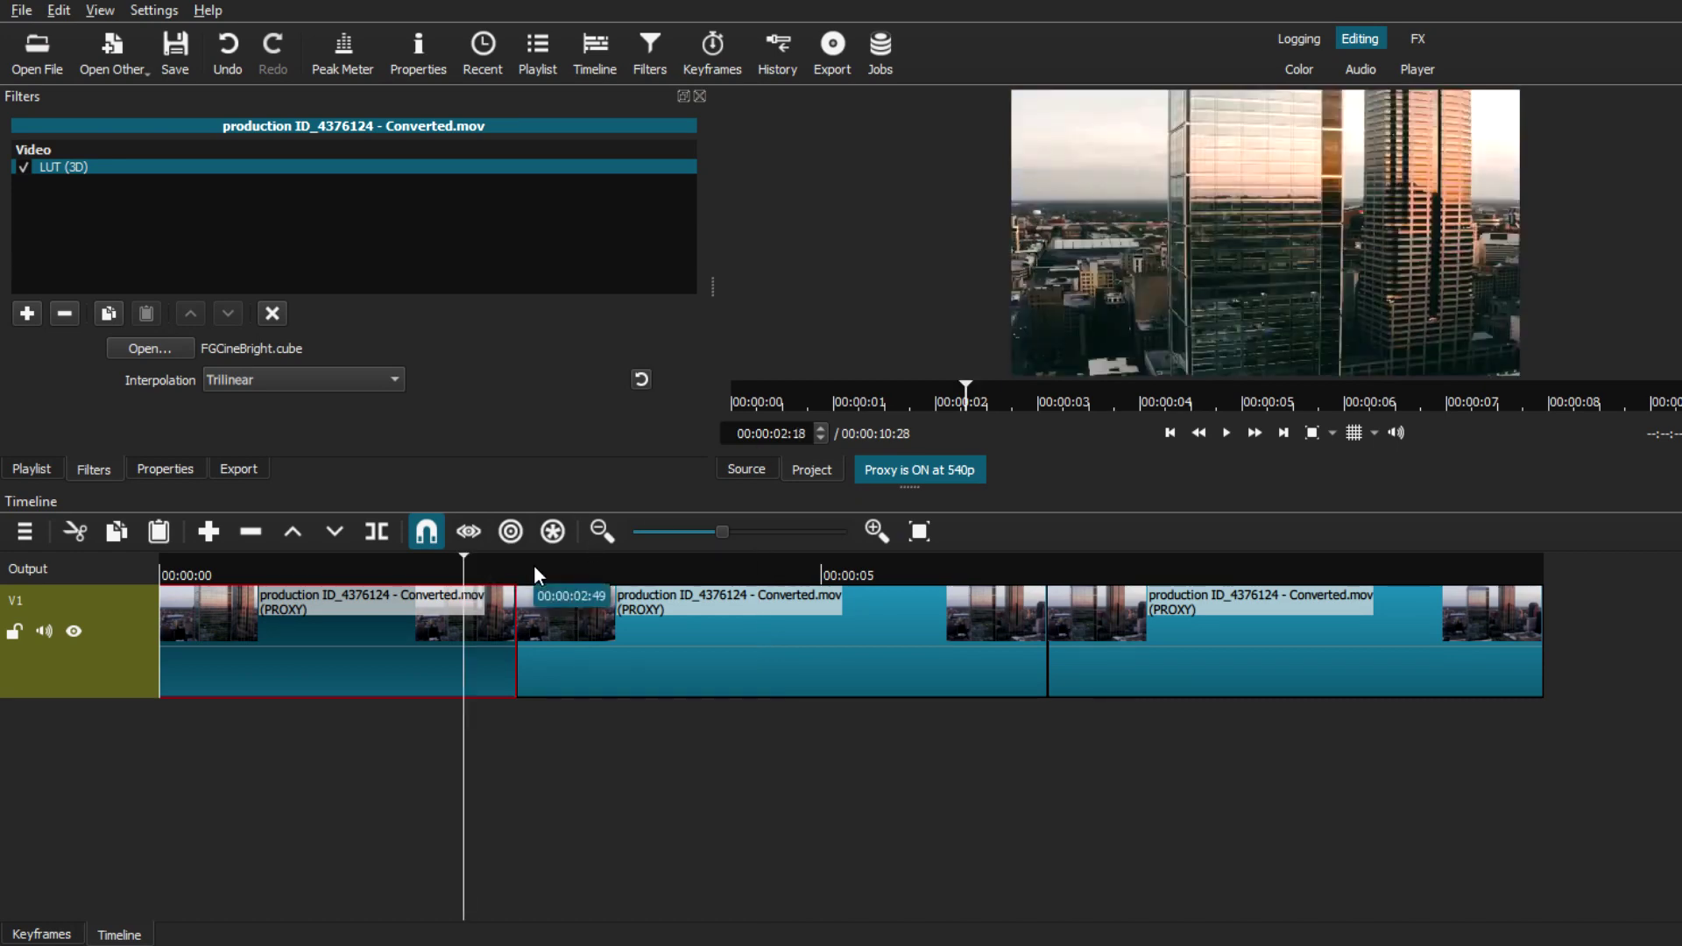
left_click(533, 565)
left_click(425, 568)
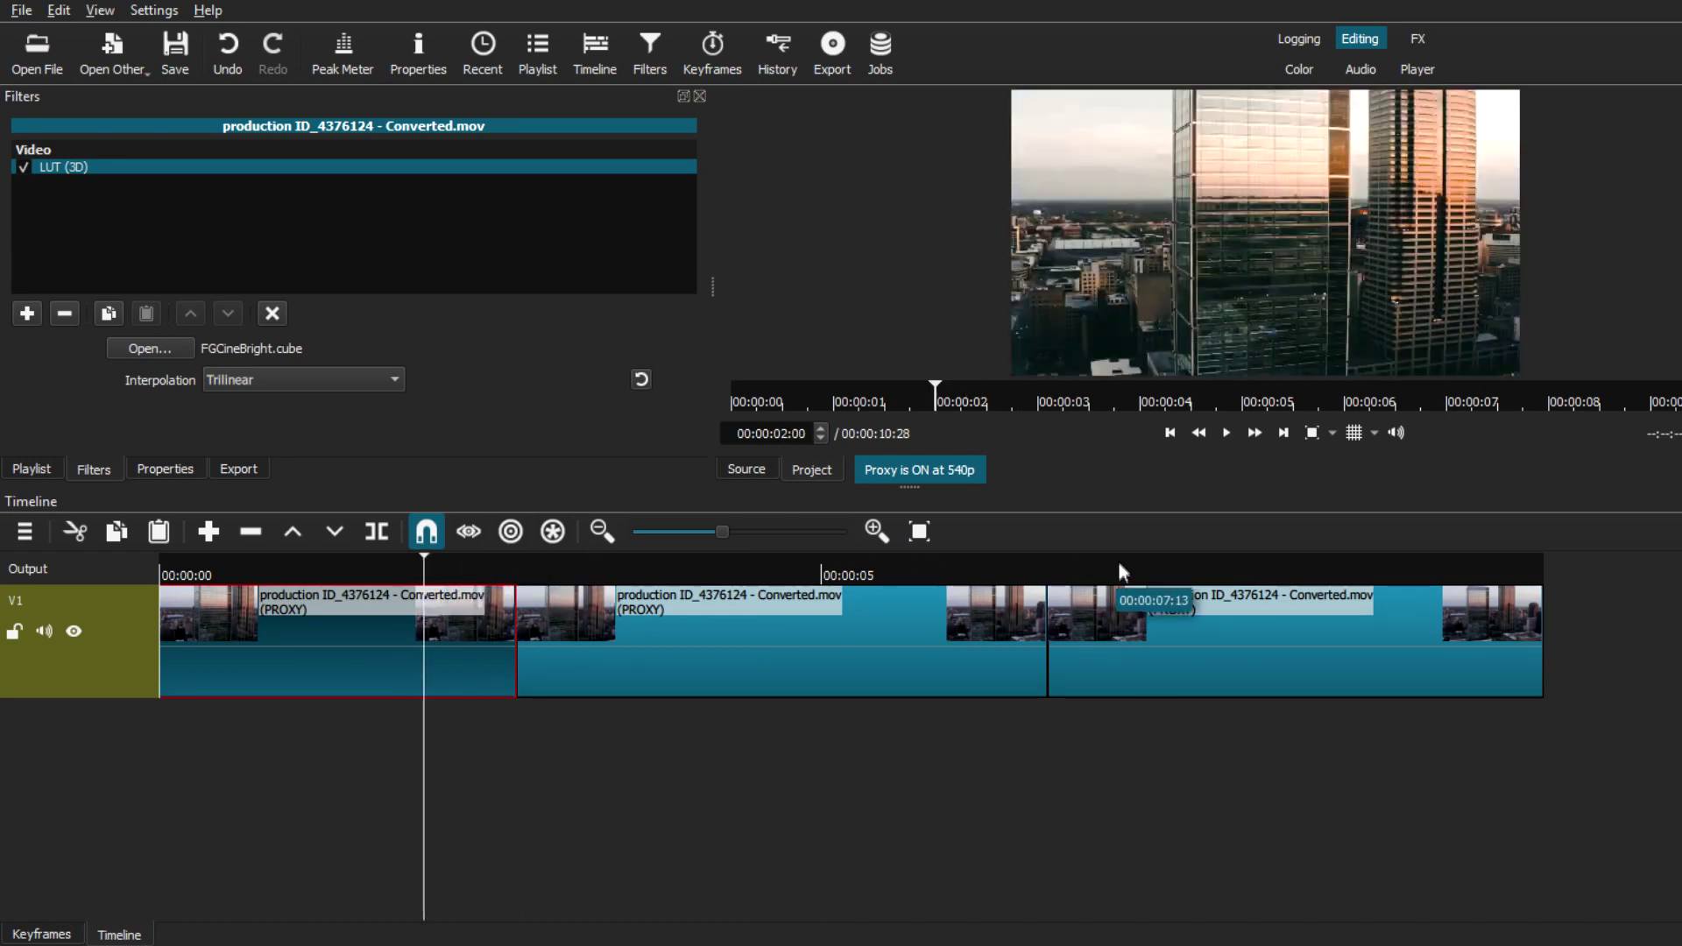
left_click(1117, 571)
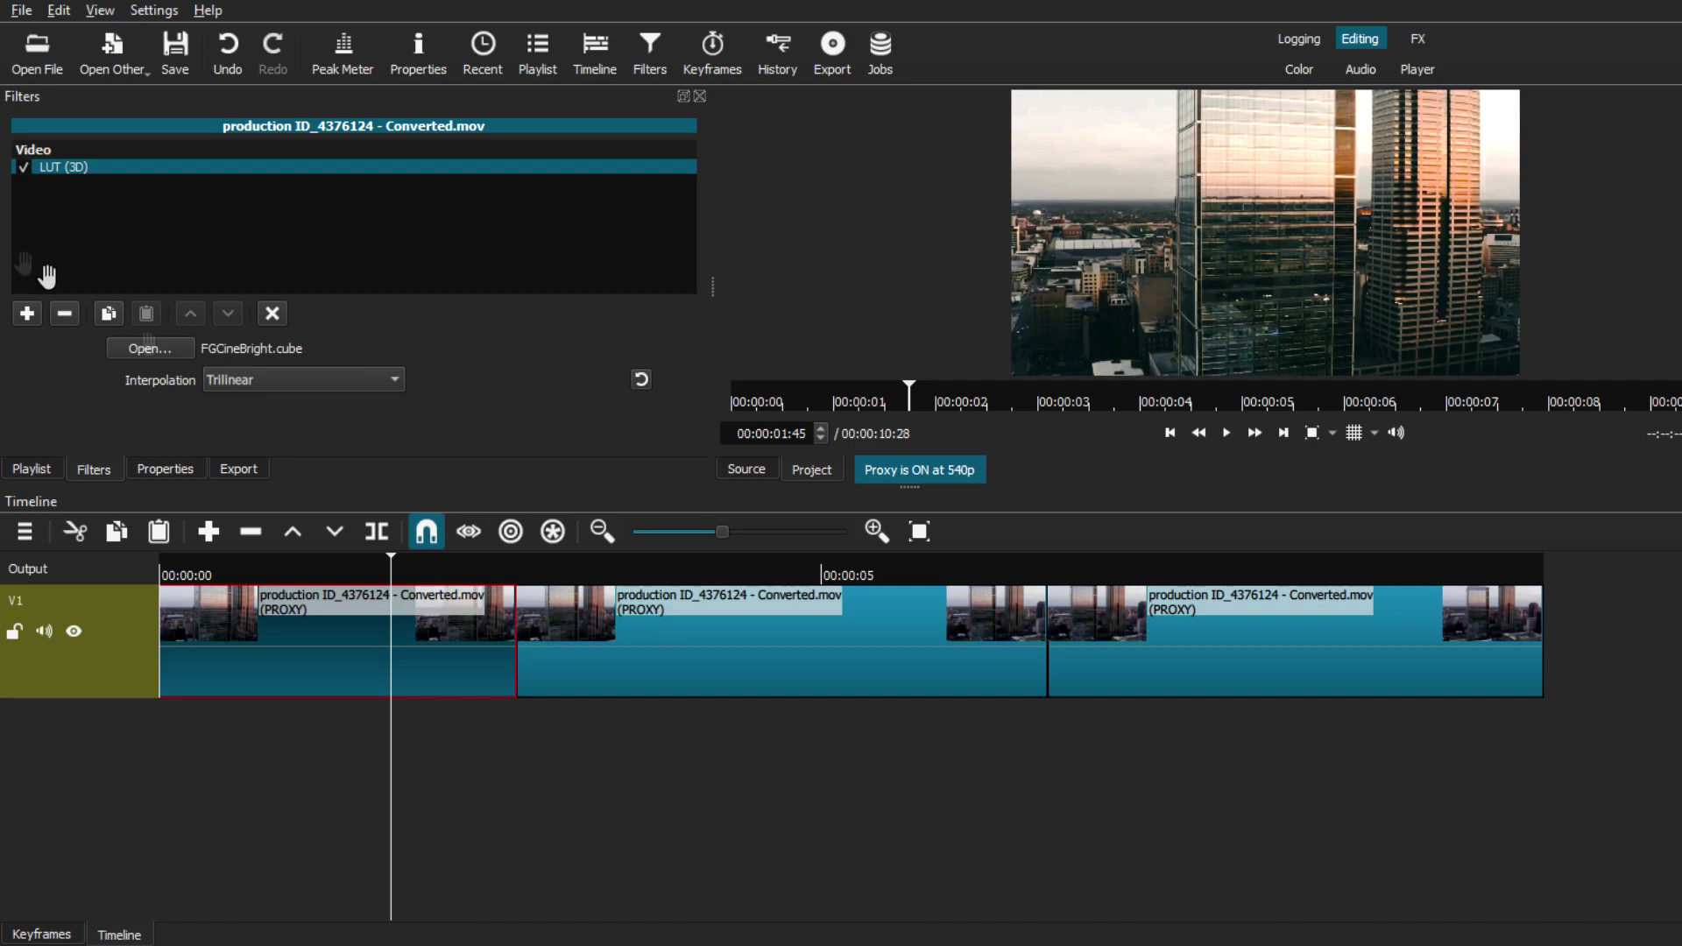
- Delete the first clip's LUT (3D) filter and add LUT (3D) with FGCineBright.cube to track V1
left_click(64, 313)
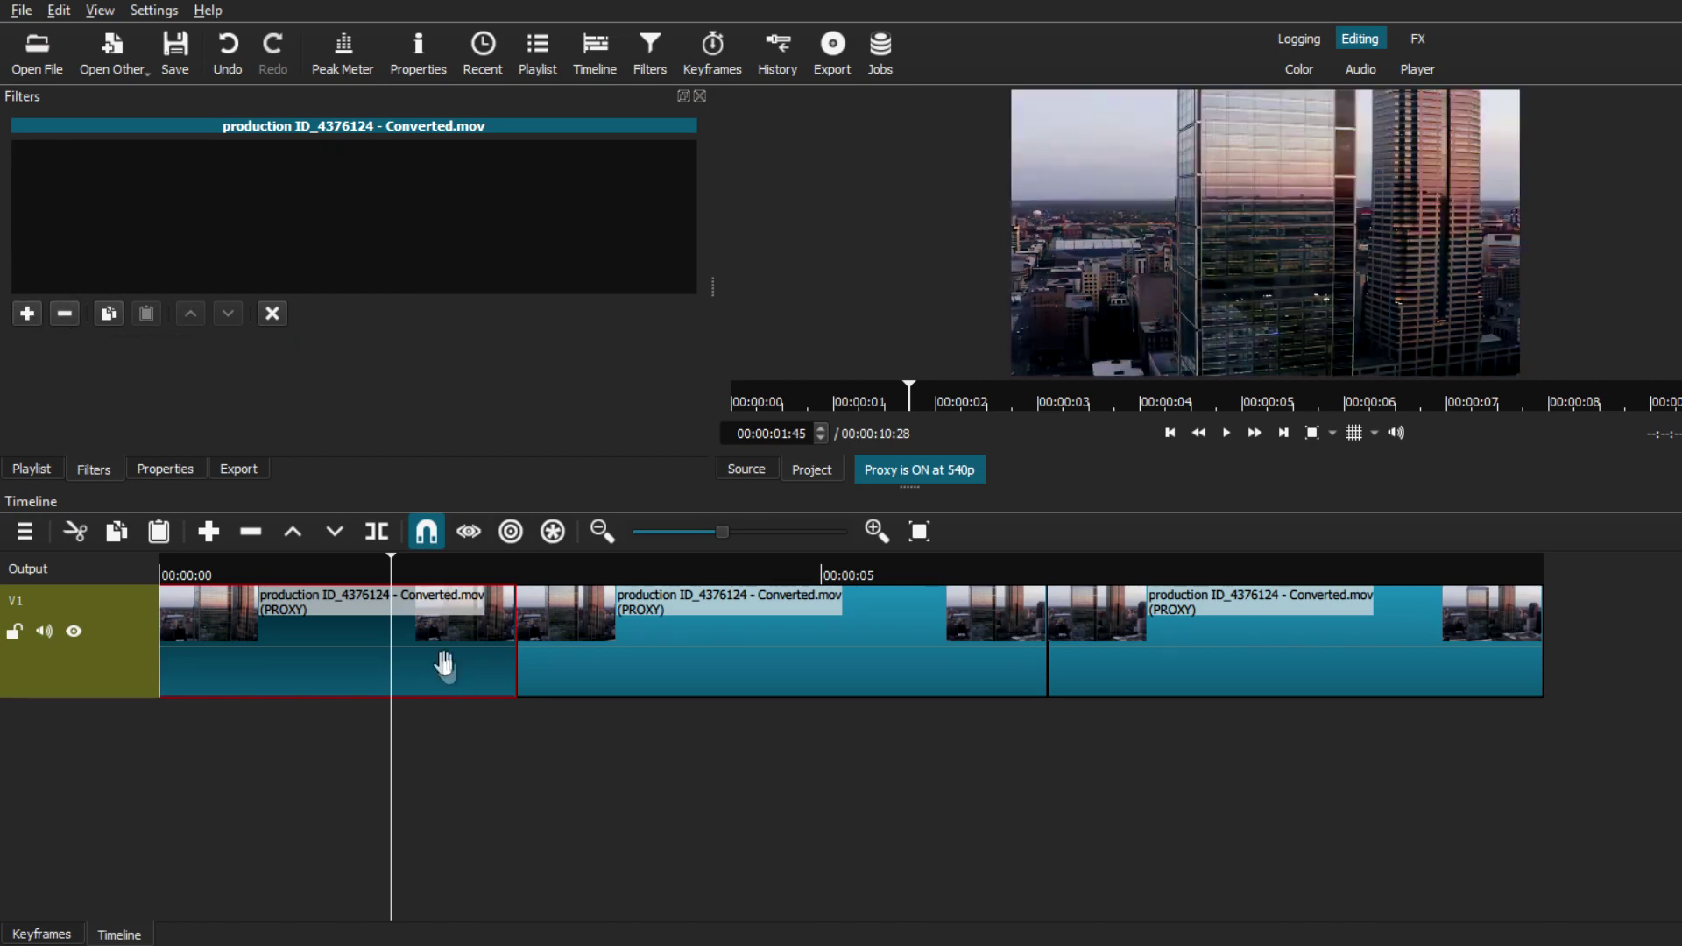
left_click(103, 653)
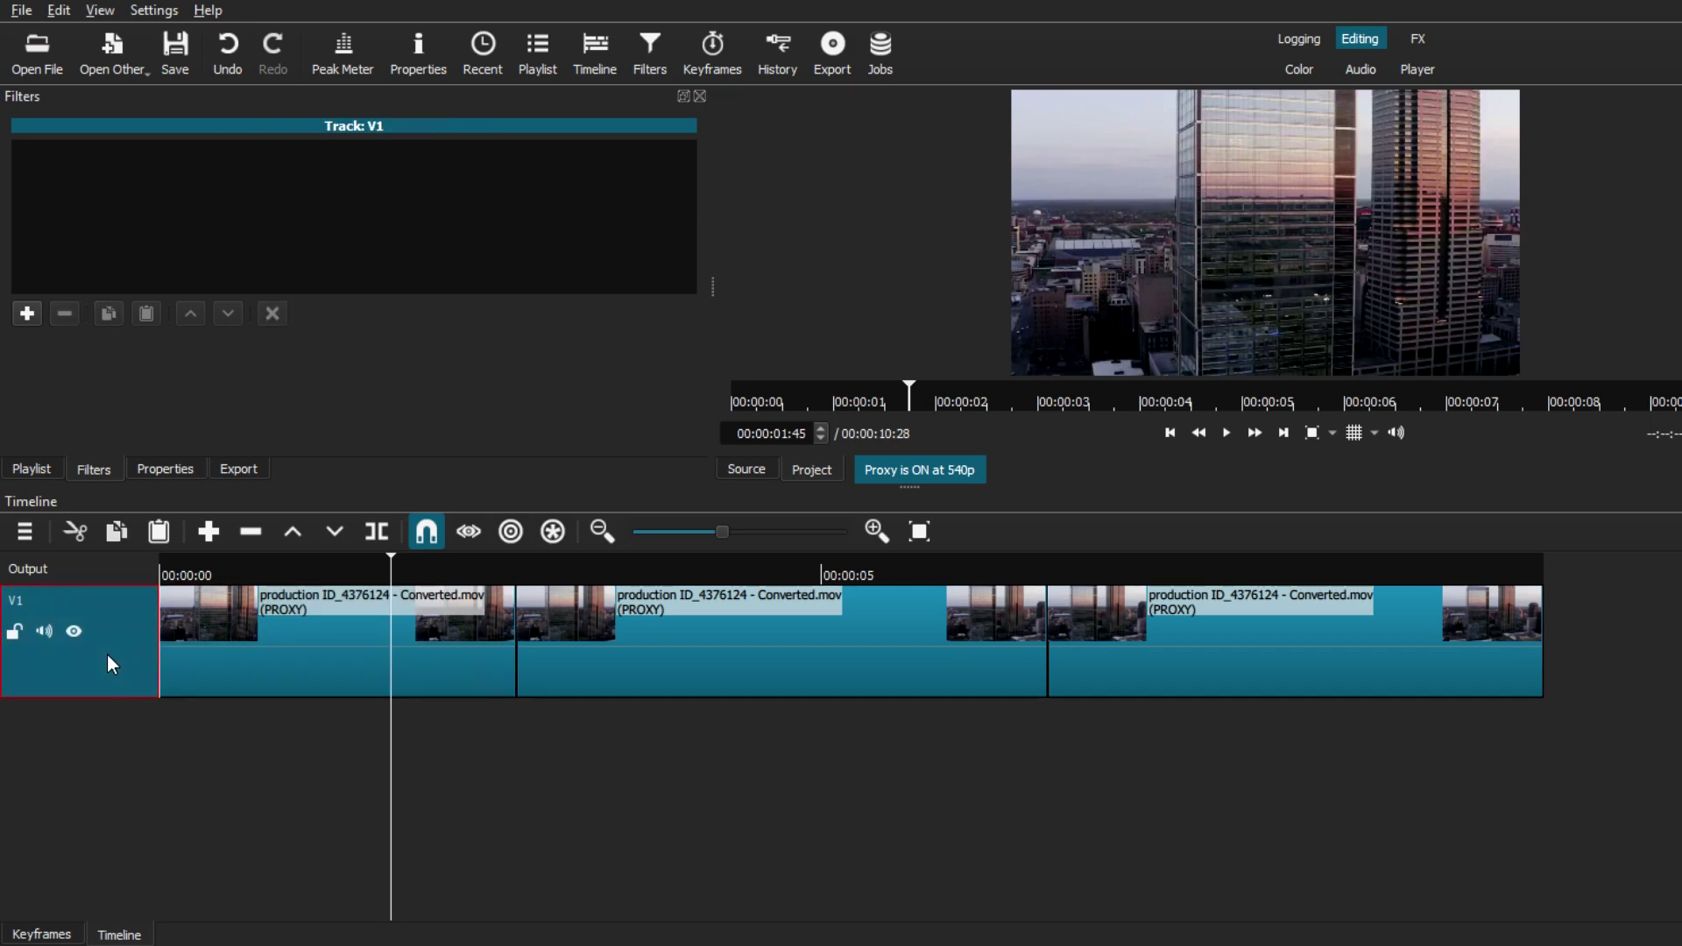
left_click(27, 314)
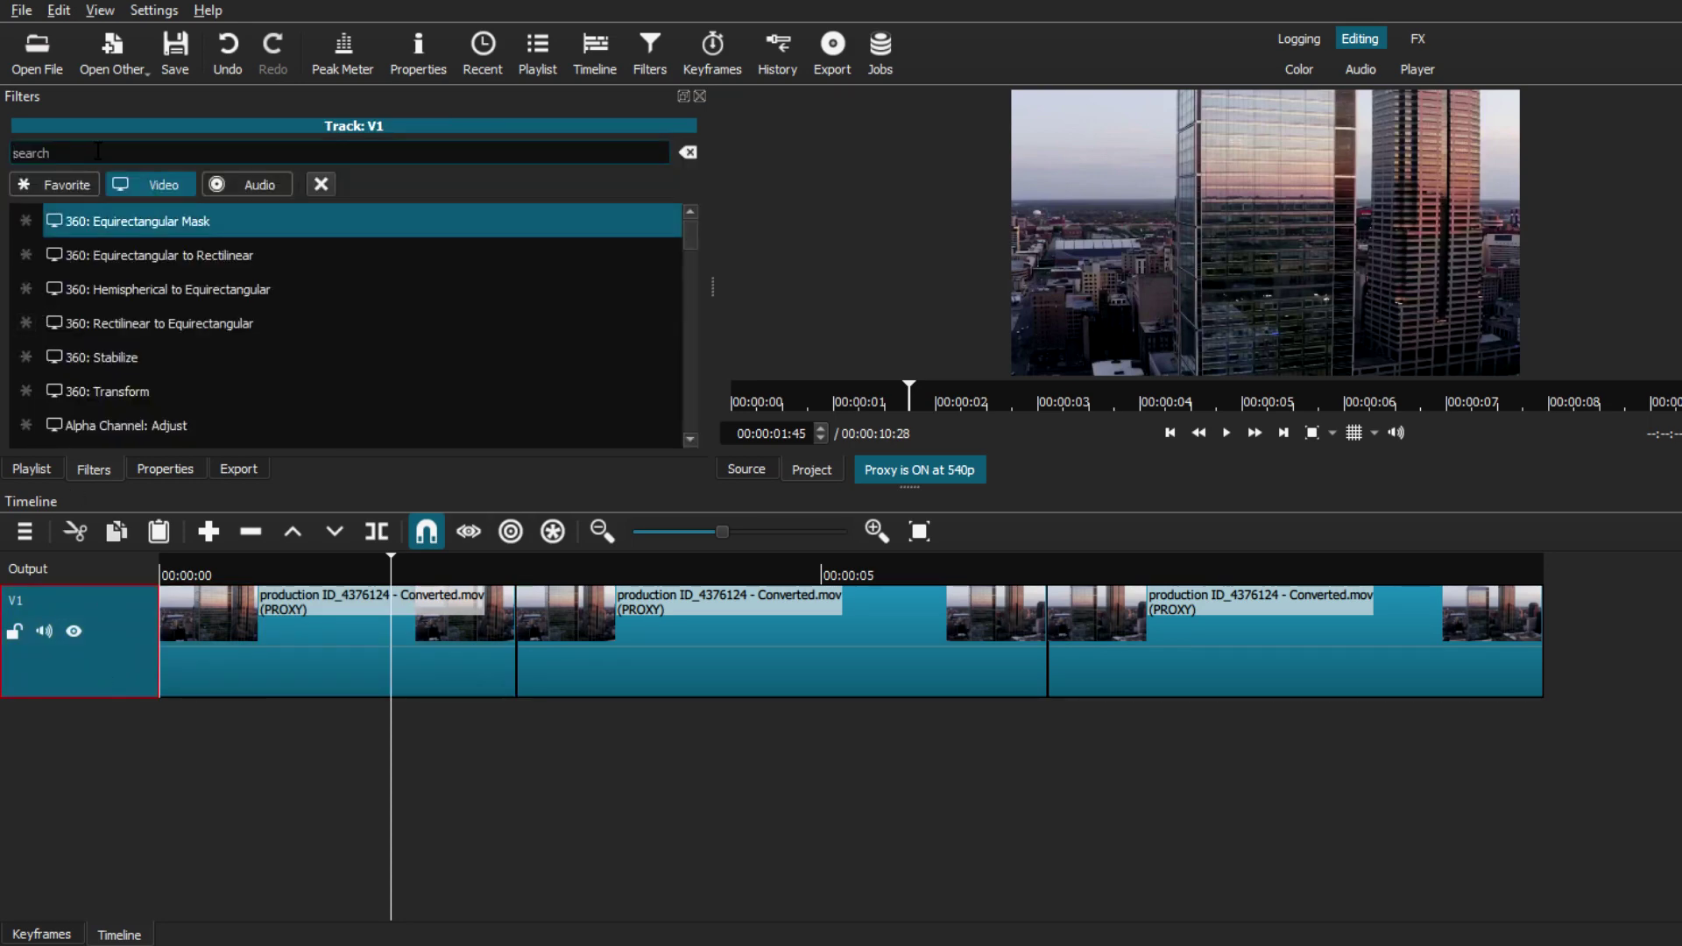
type("lut")
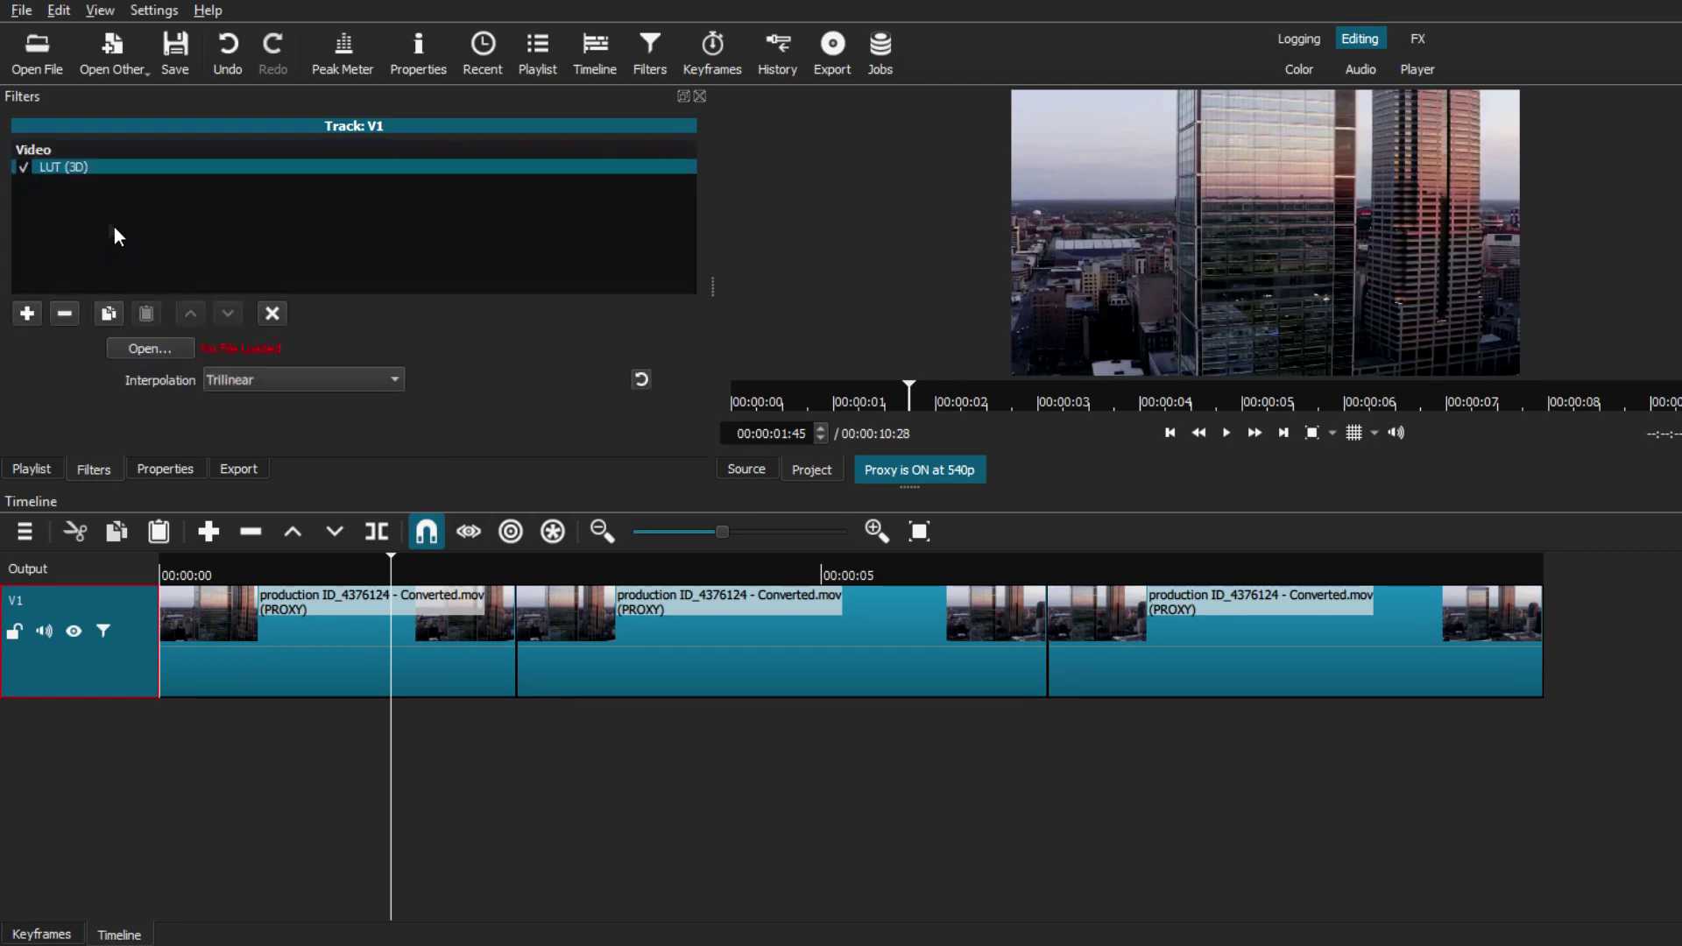
left_click(148, 349)
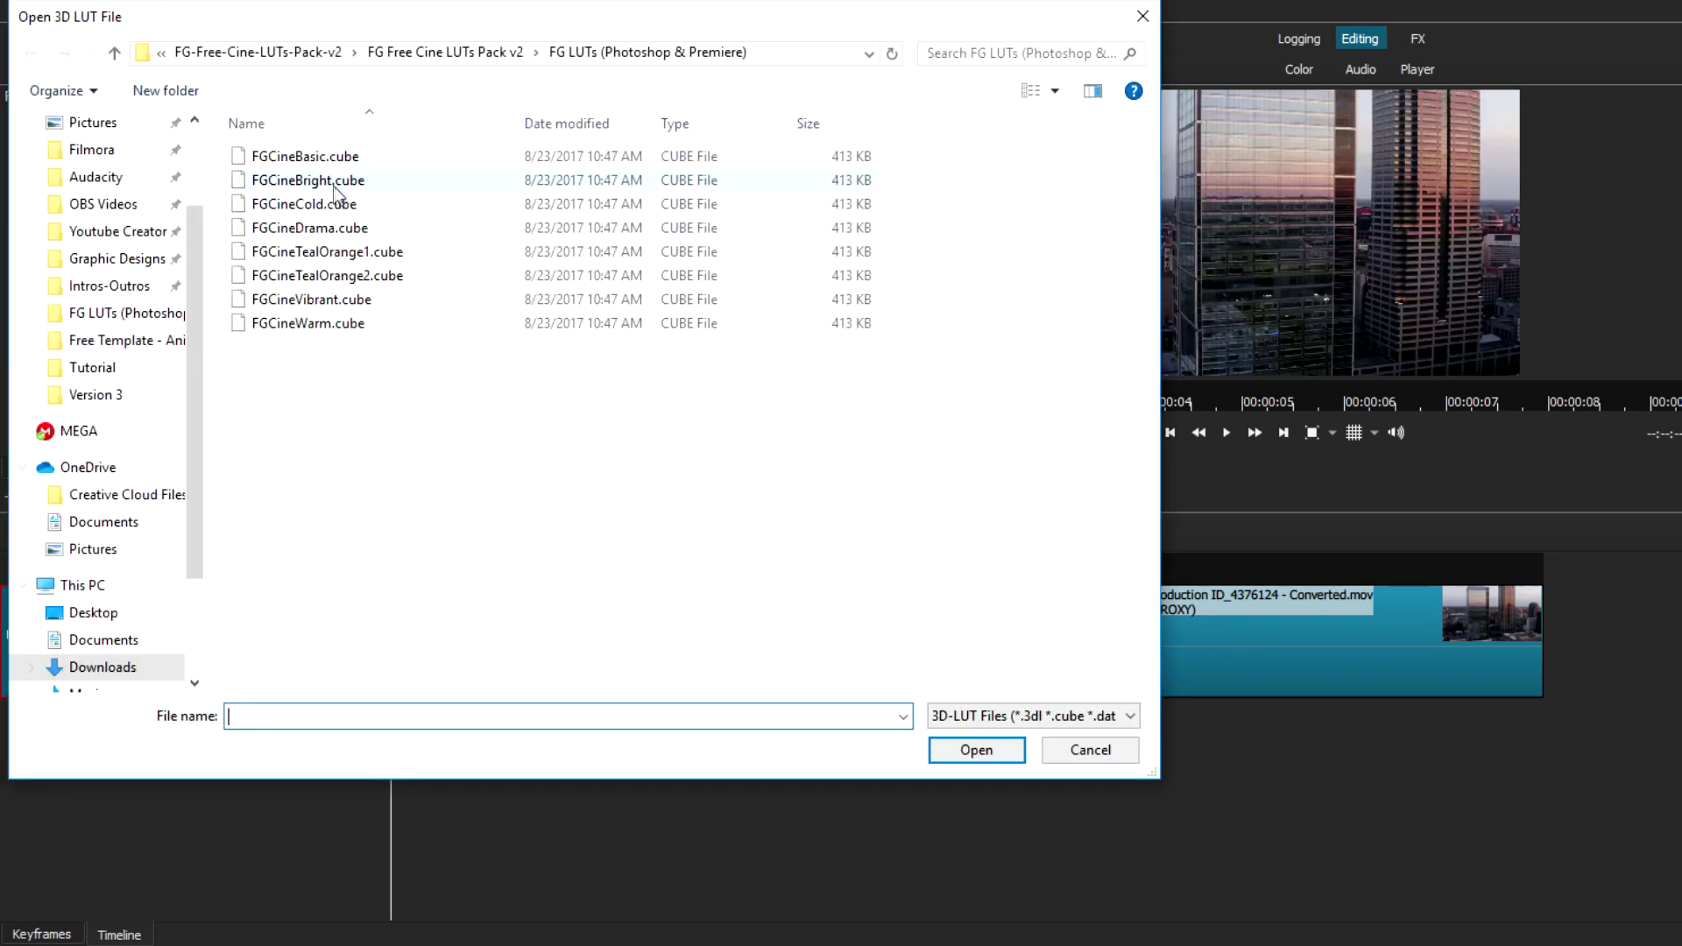
left_click(333, 182)
left_click(972, 750)
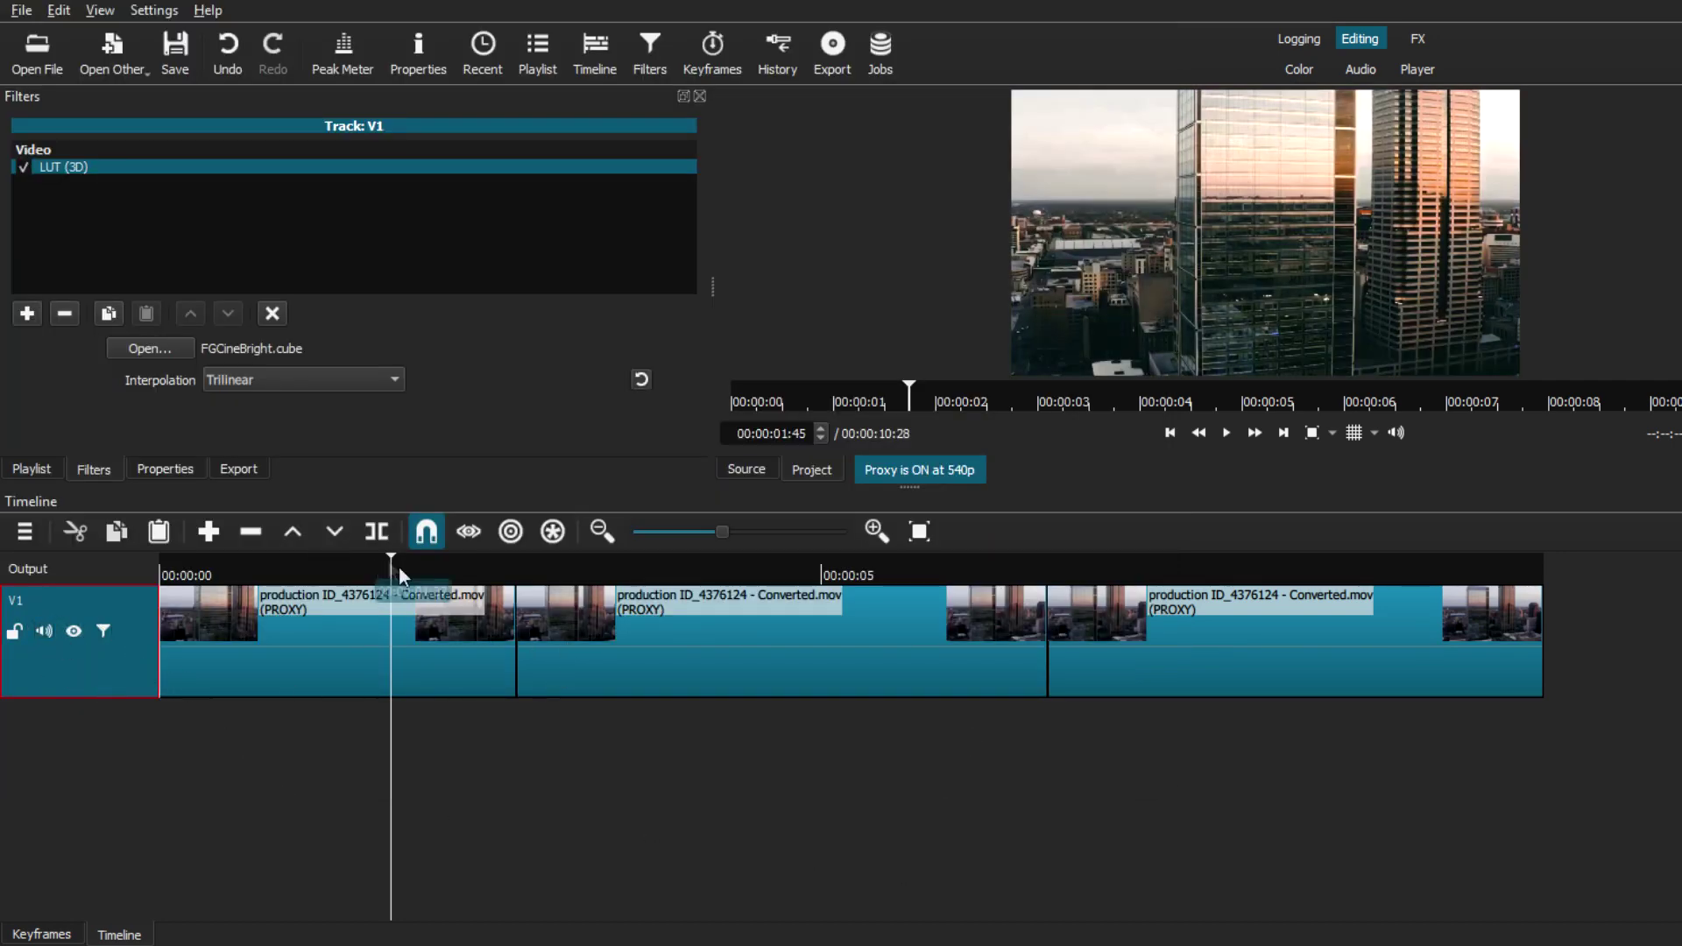
left_click(759, 574)
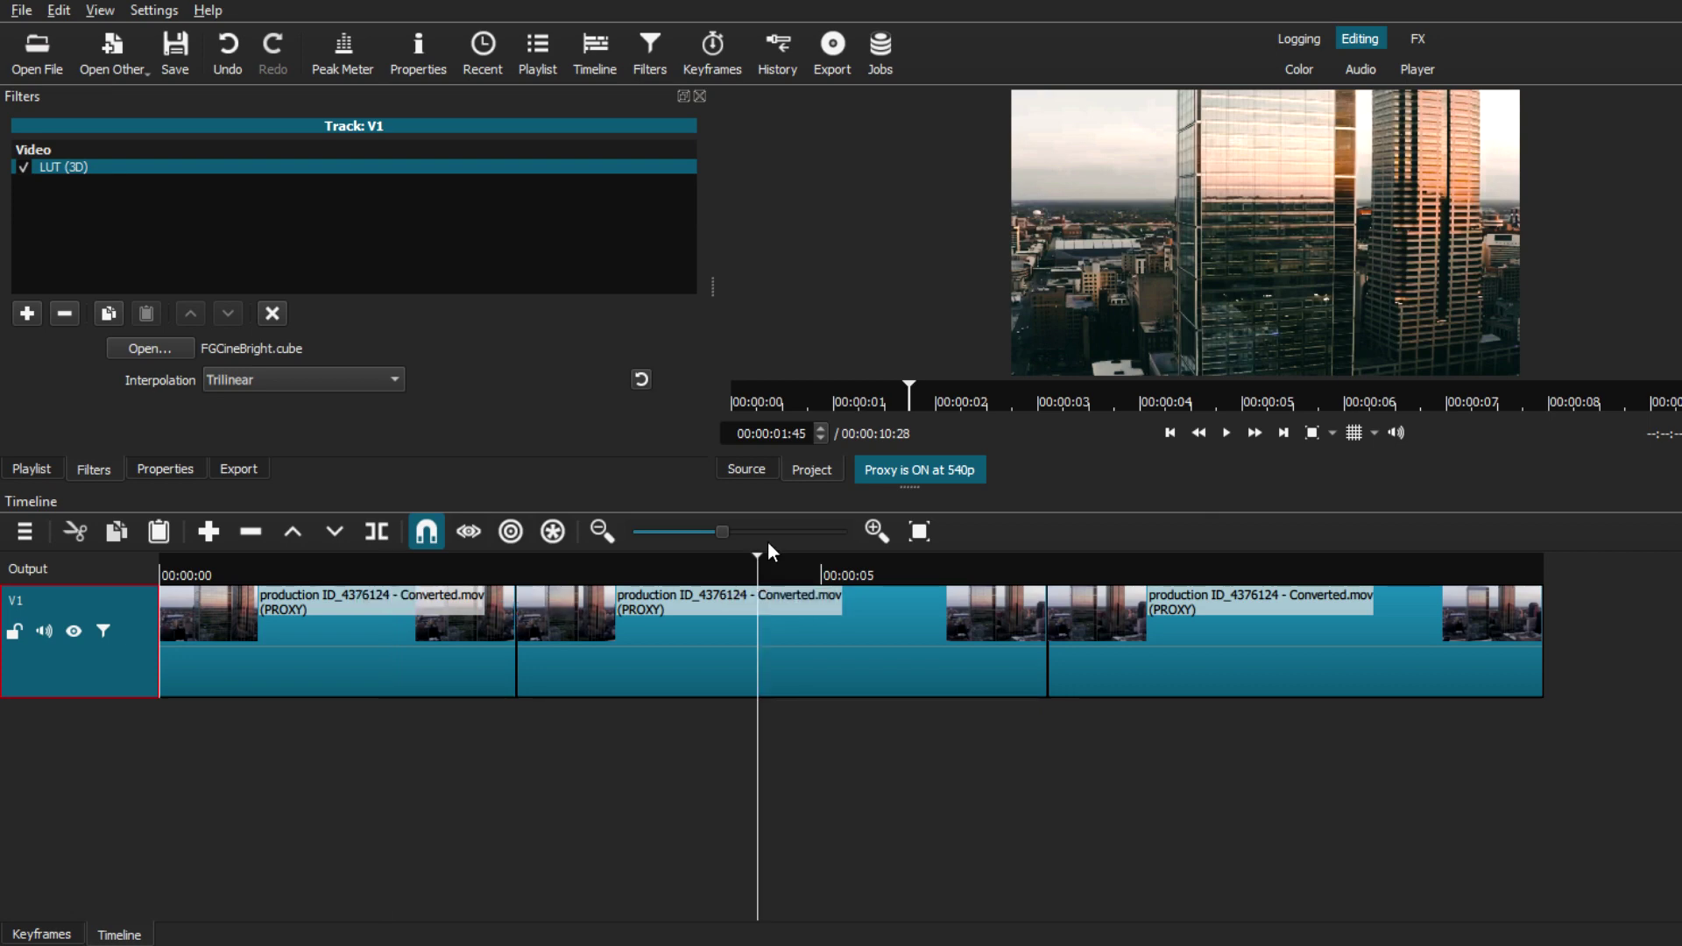
left_click(1212, 575)
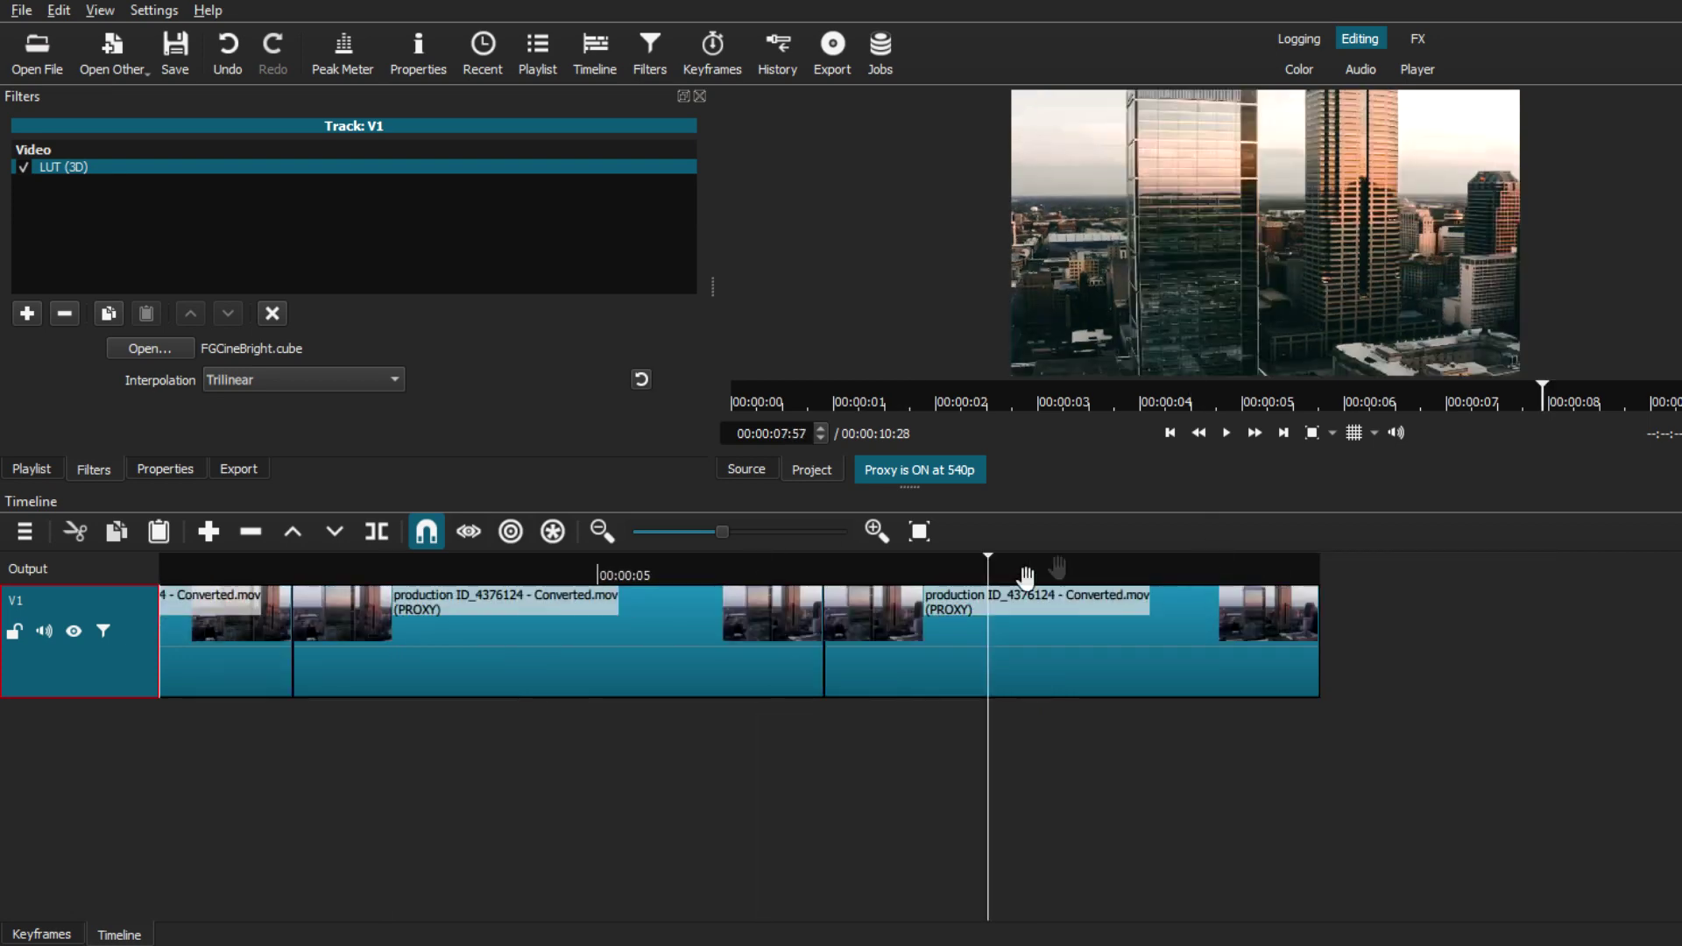
left_click(238, 569)
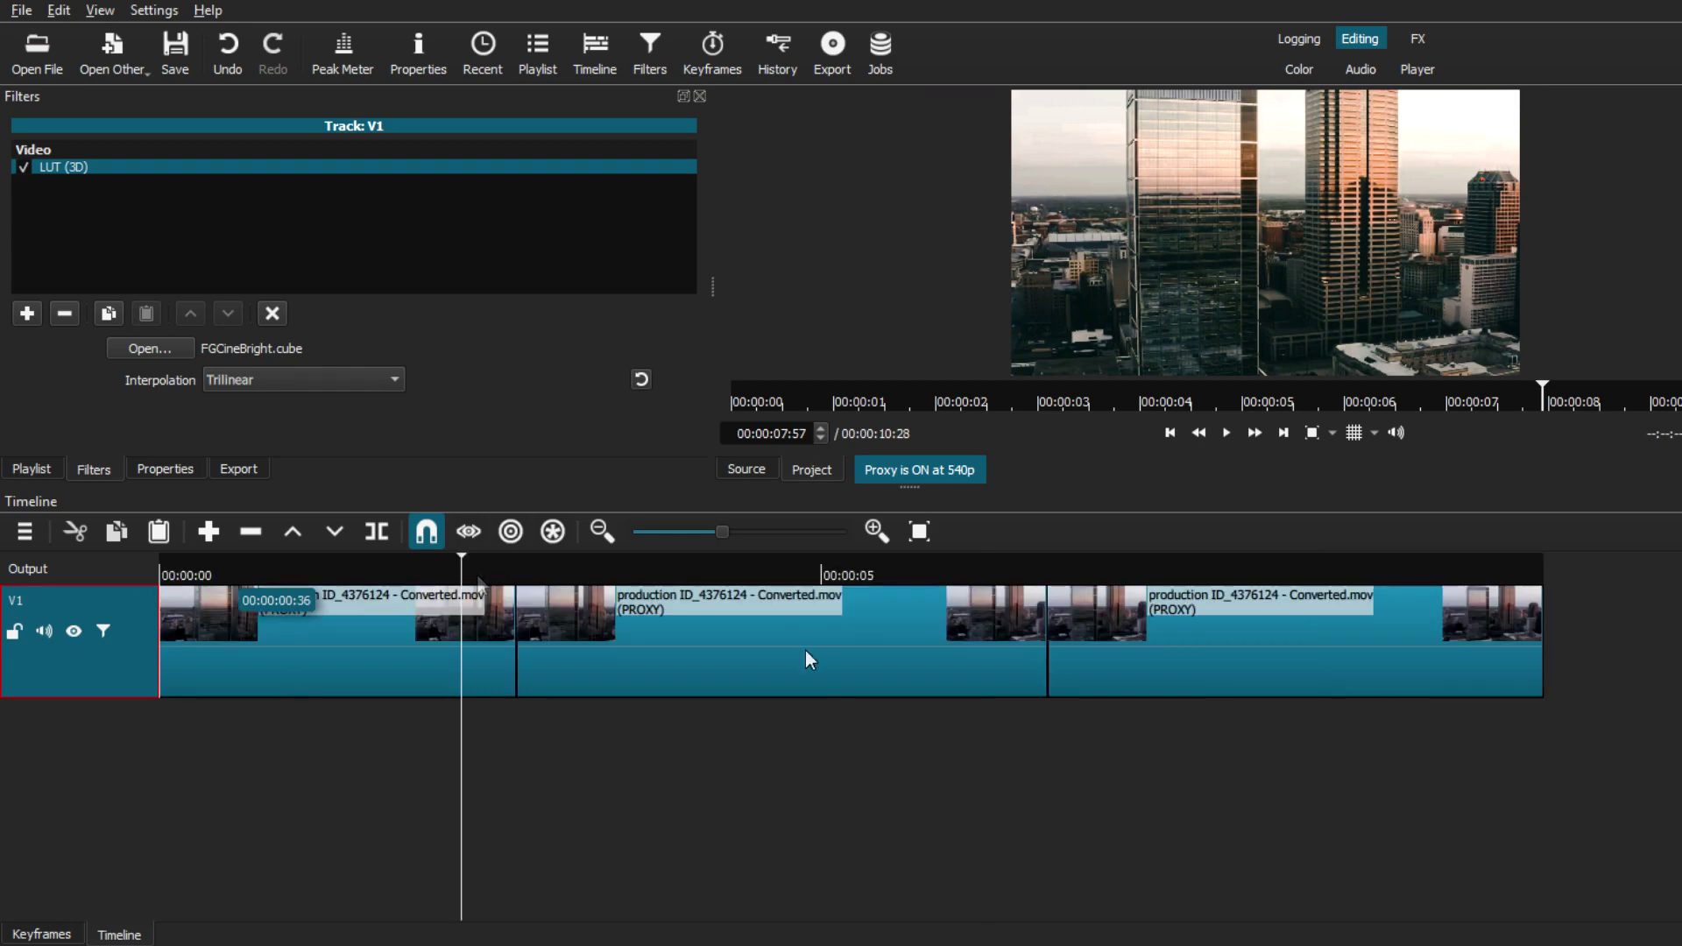
left_click(1227, 431)
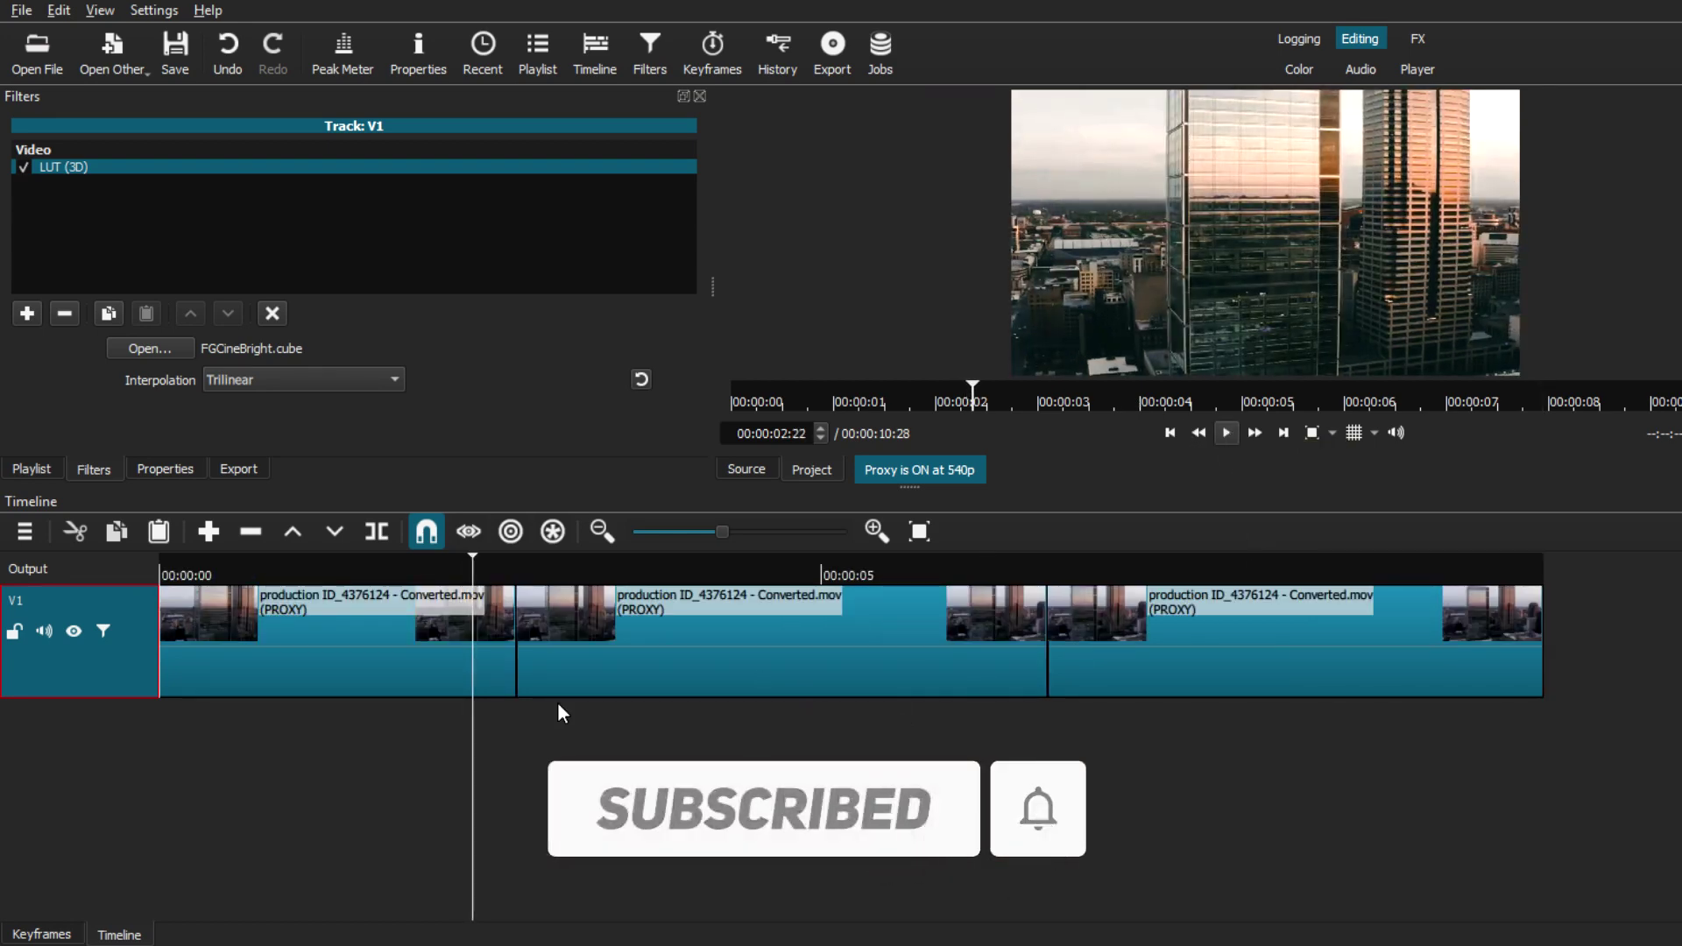
left_click(24, 167)
left_click(24, 166)
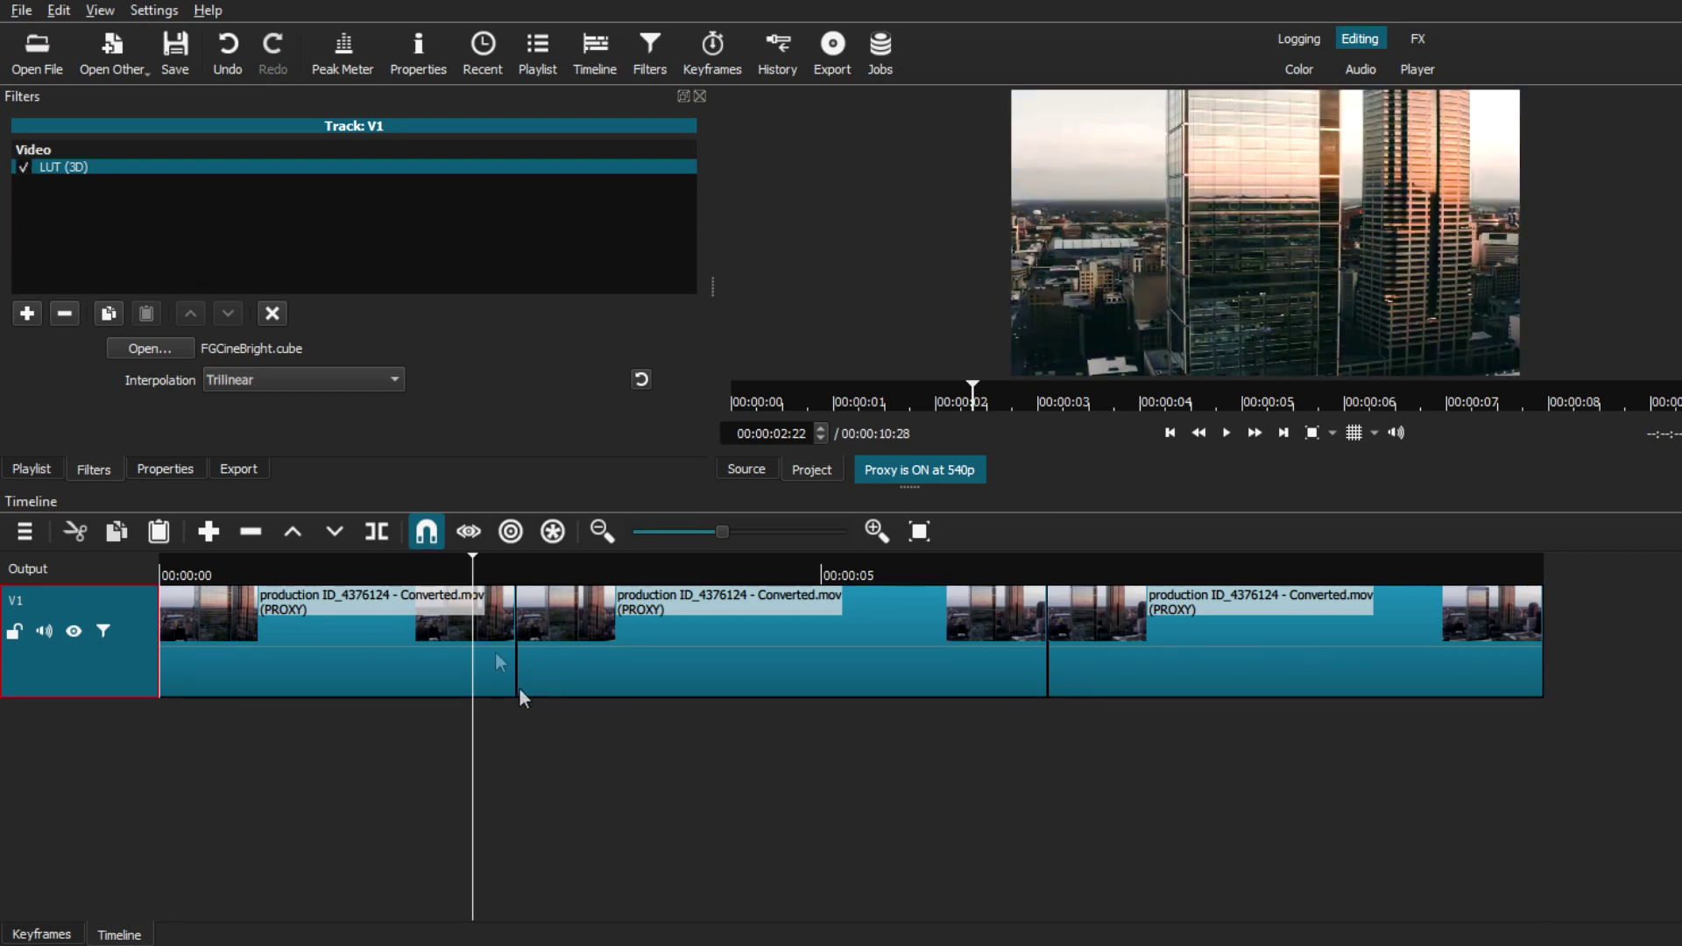
left_click(64, 312)
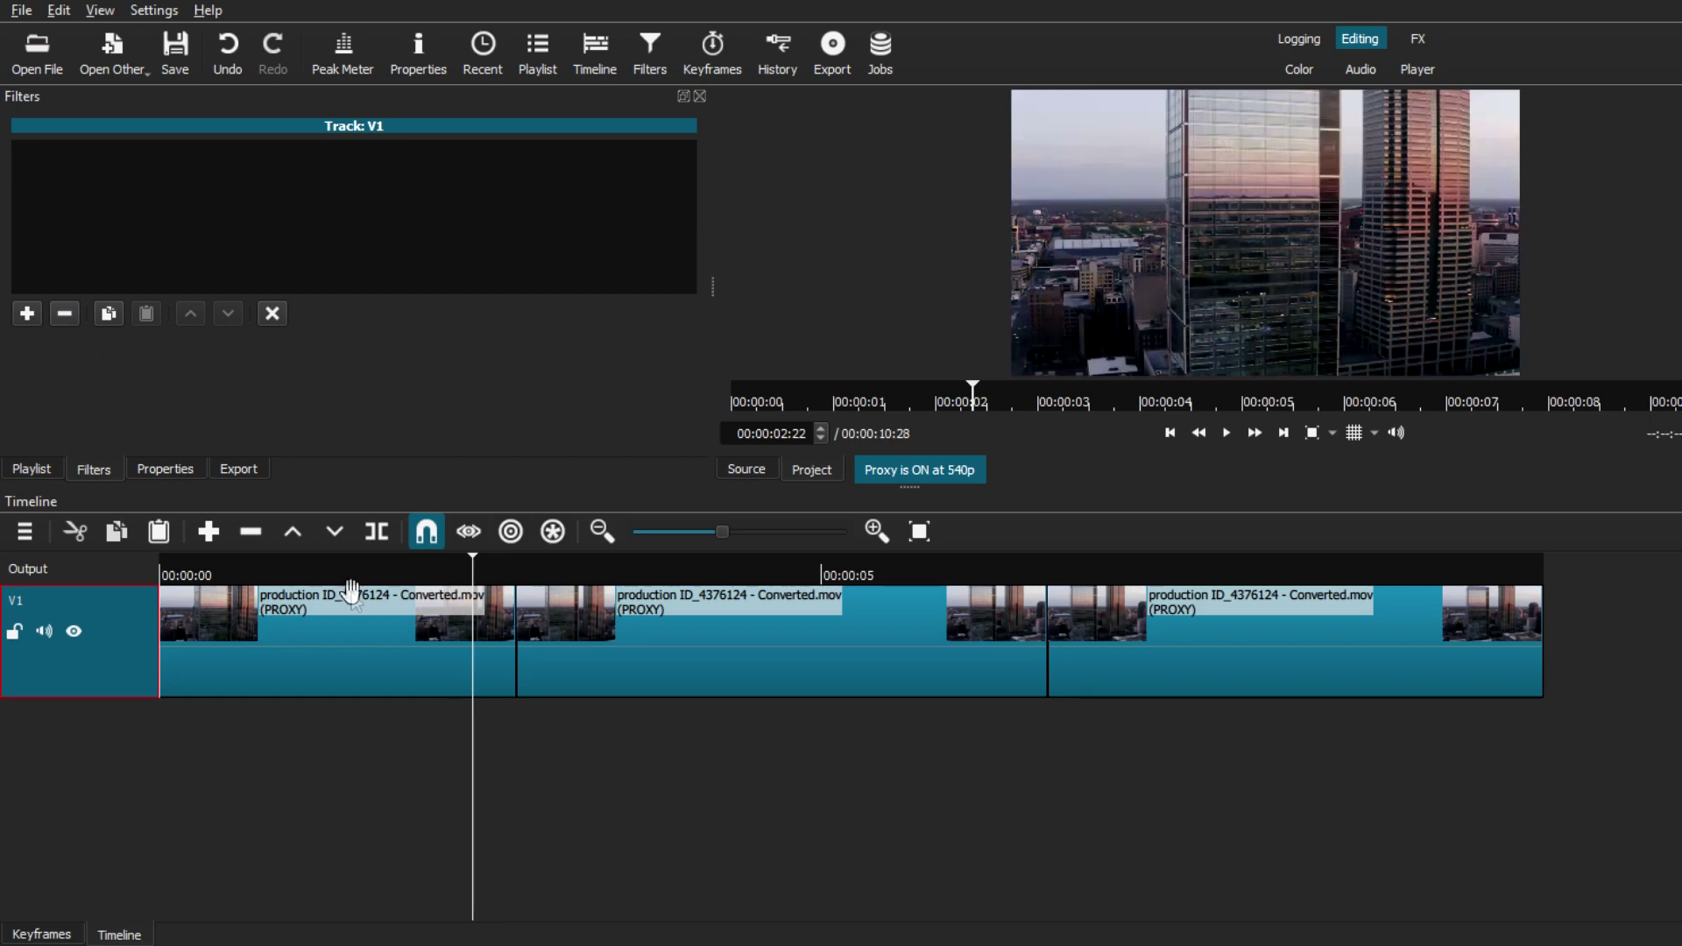
- Remove LUT (3D) from track V1 and give the first clip a LUT (3D) loading FGCineBright.cube
left_click(27, 313)
left_click(295, 624)
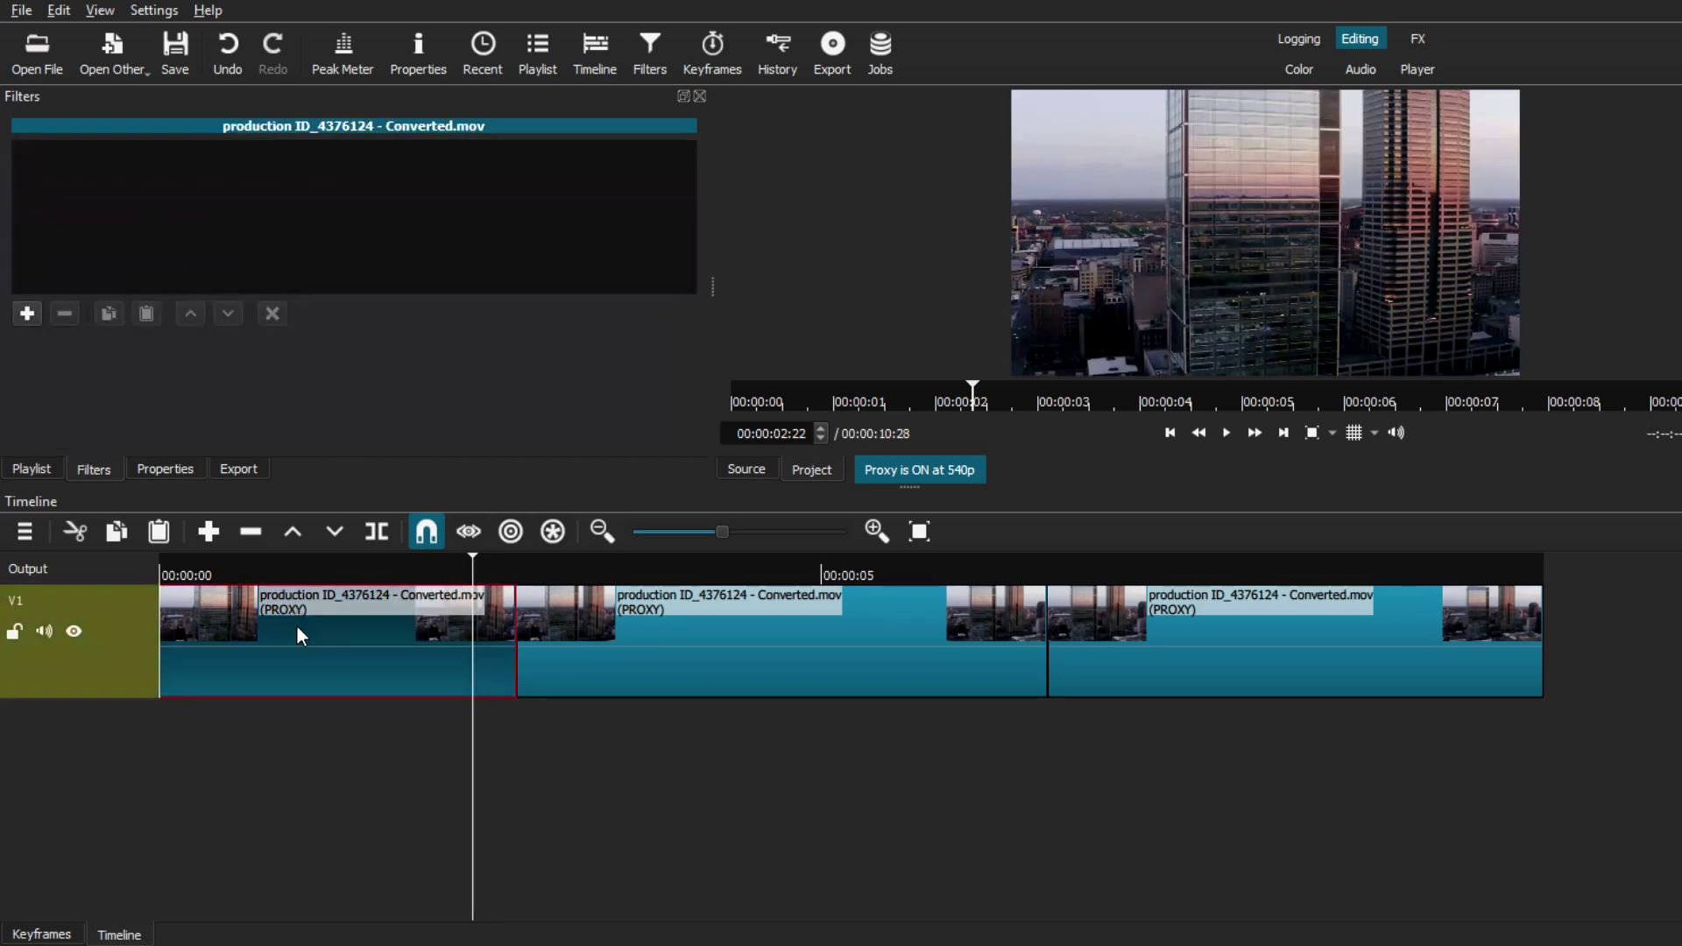
left_click(27, 313)
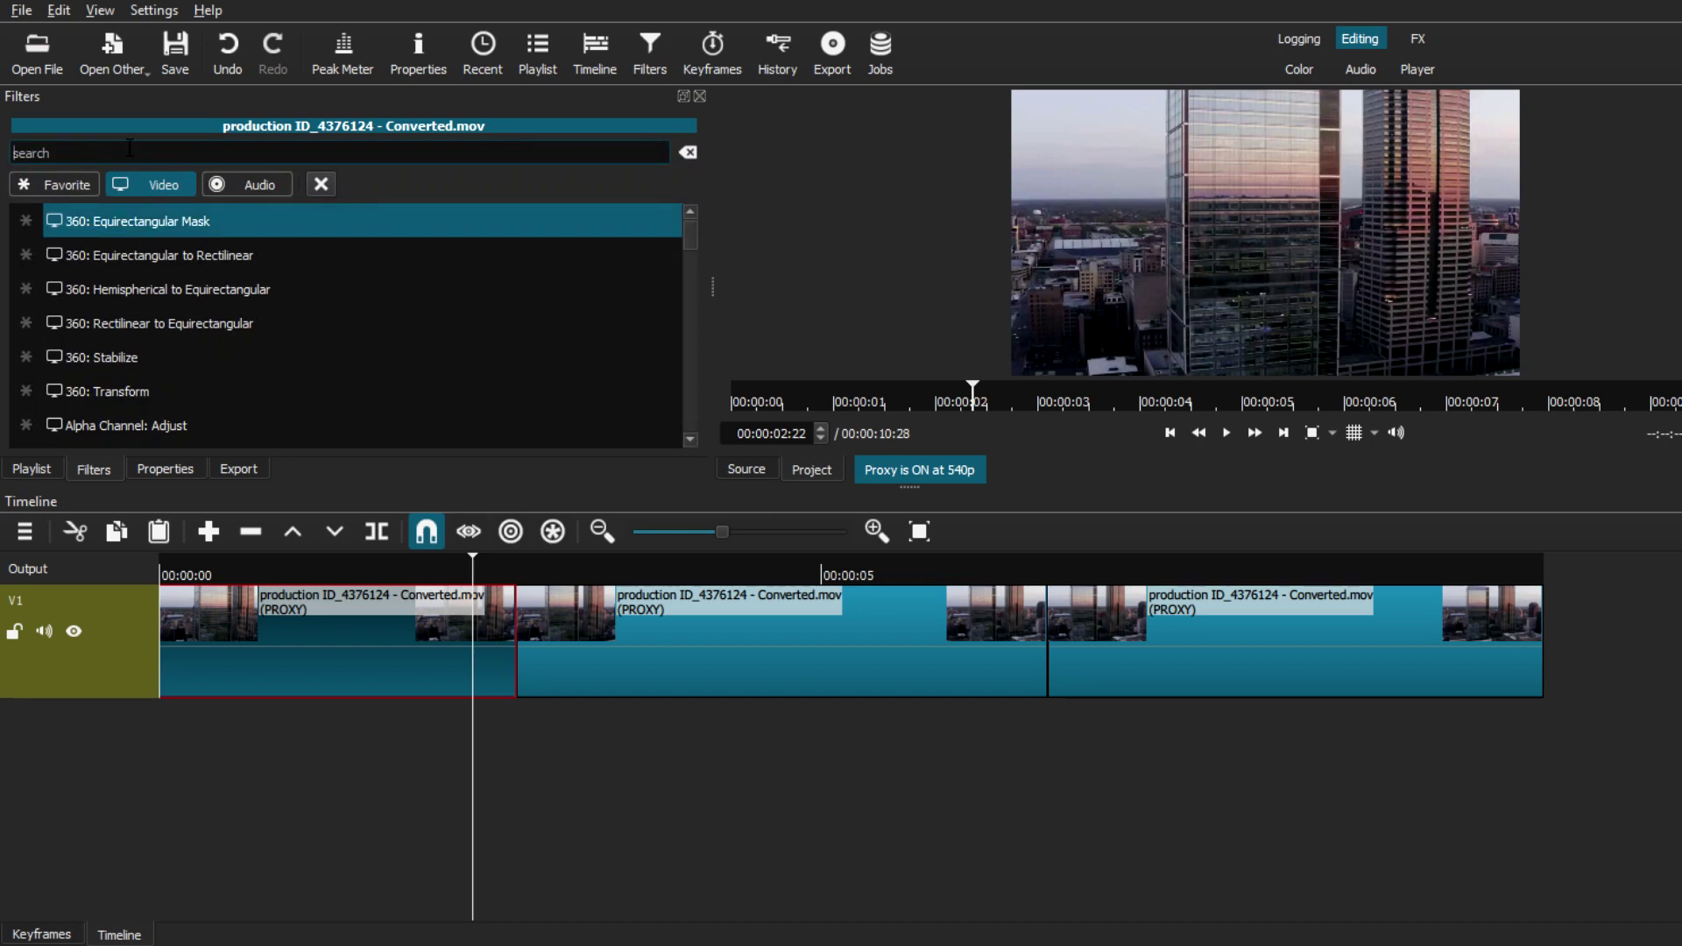
type("lut")
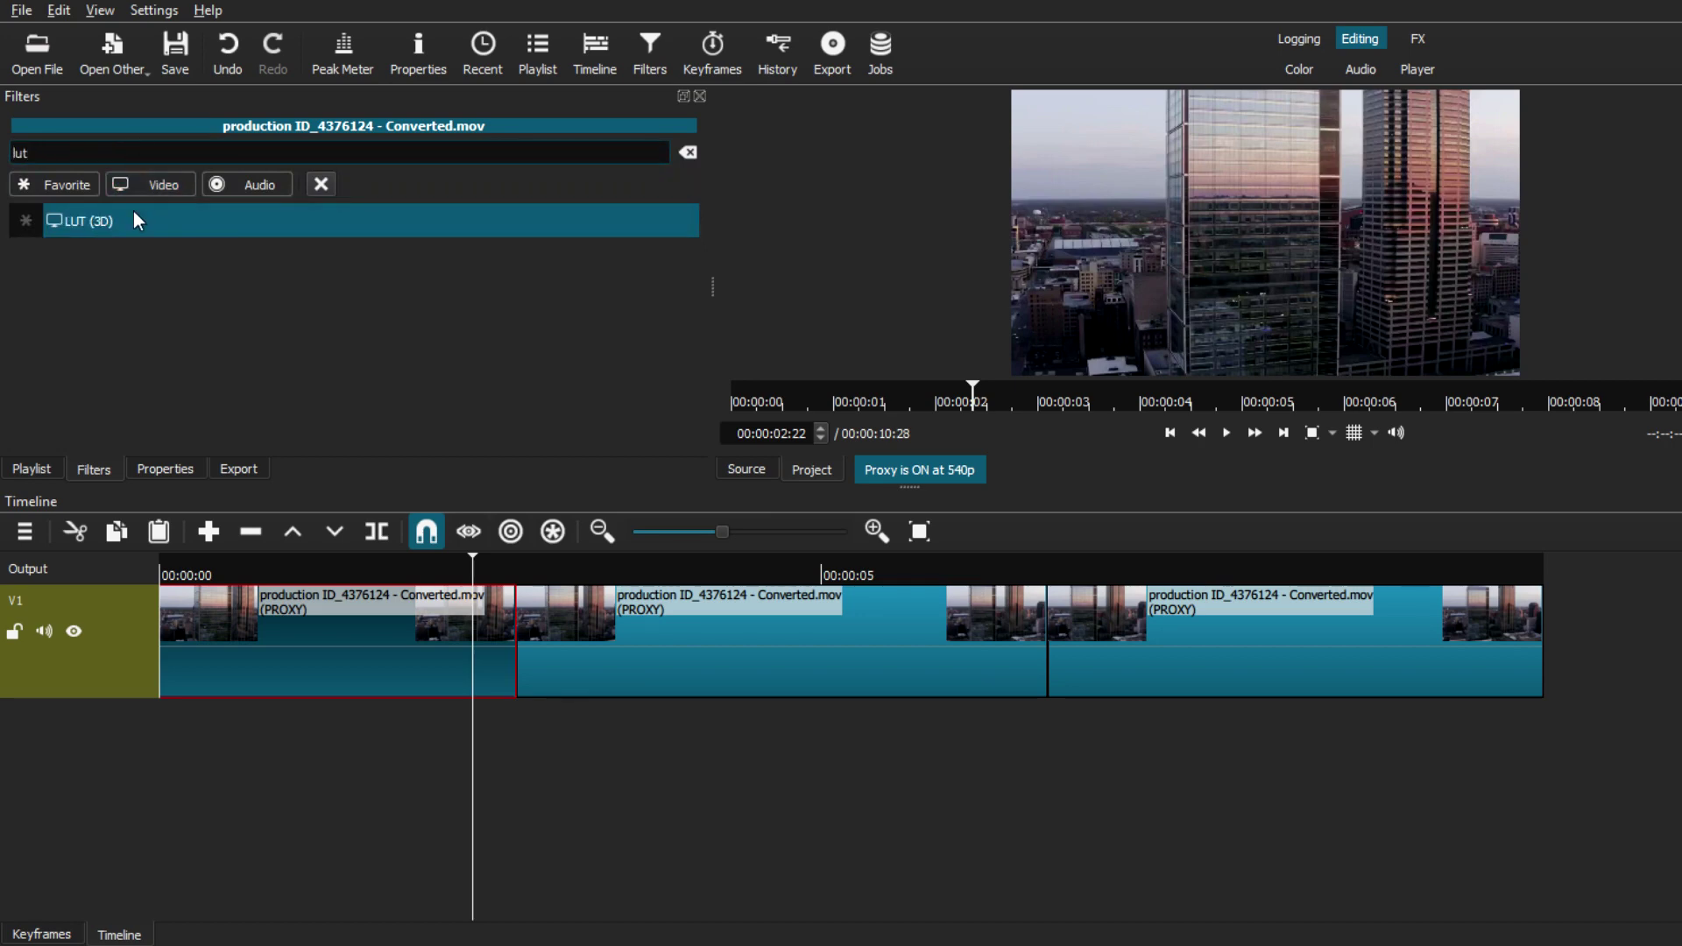
left_click(133, 212)
left_click(133, 341)
left_click(298, 158)
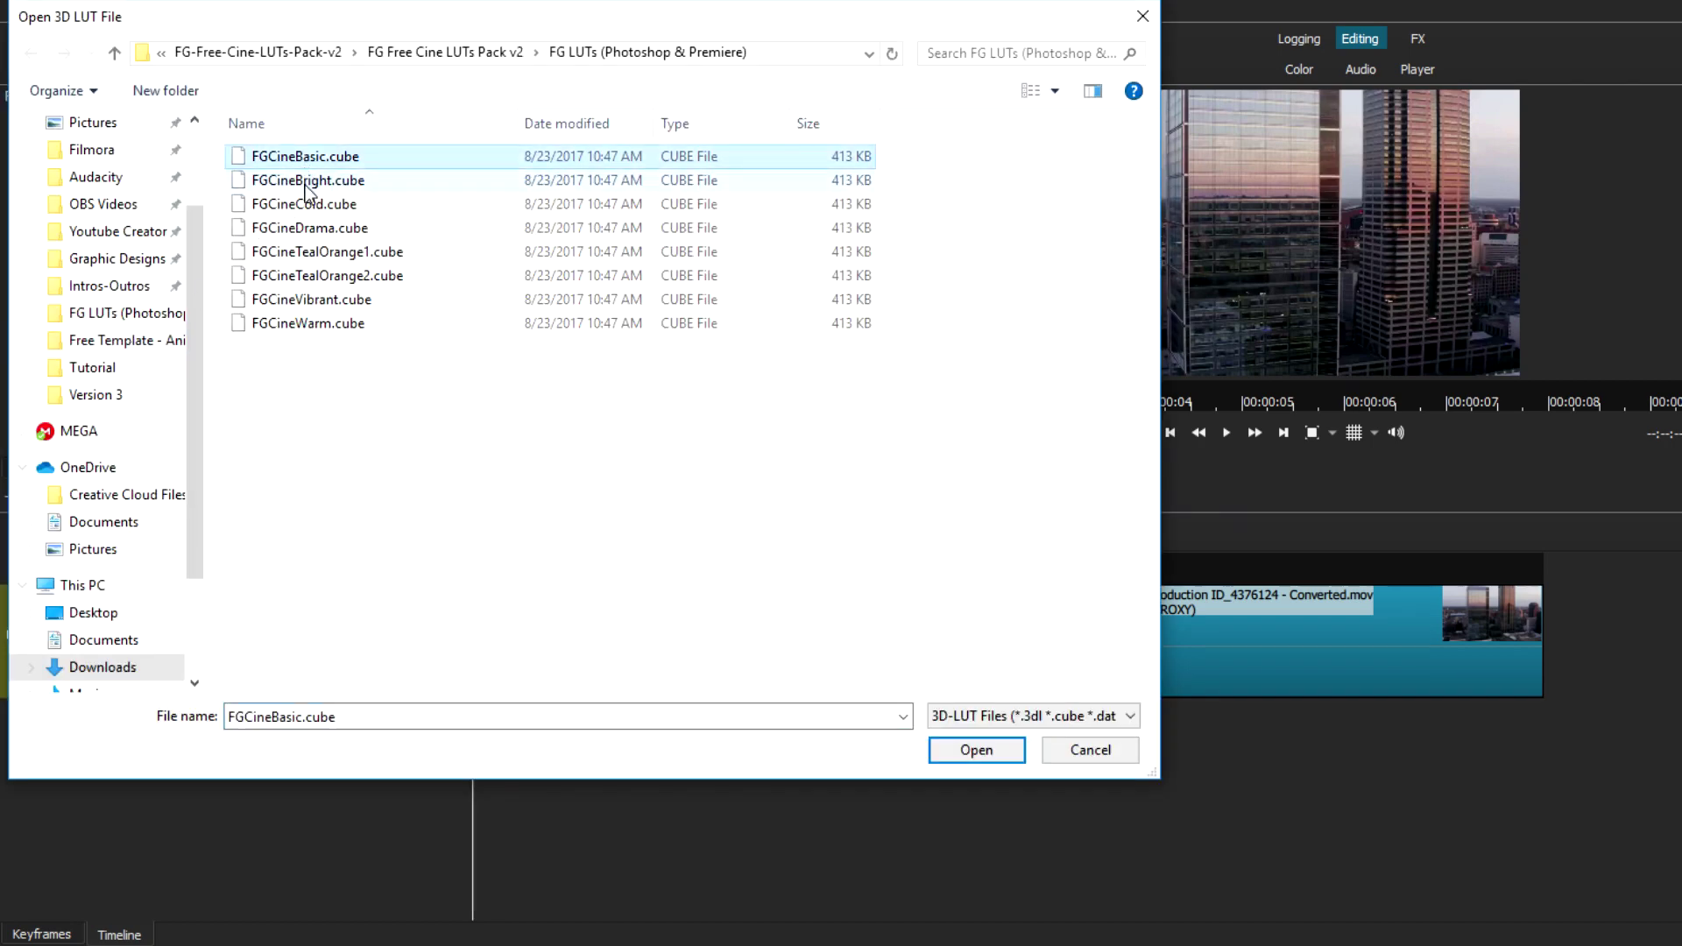
left_click(305, 181)
left_click(976, 751)
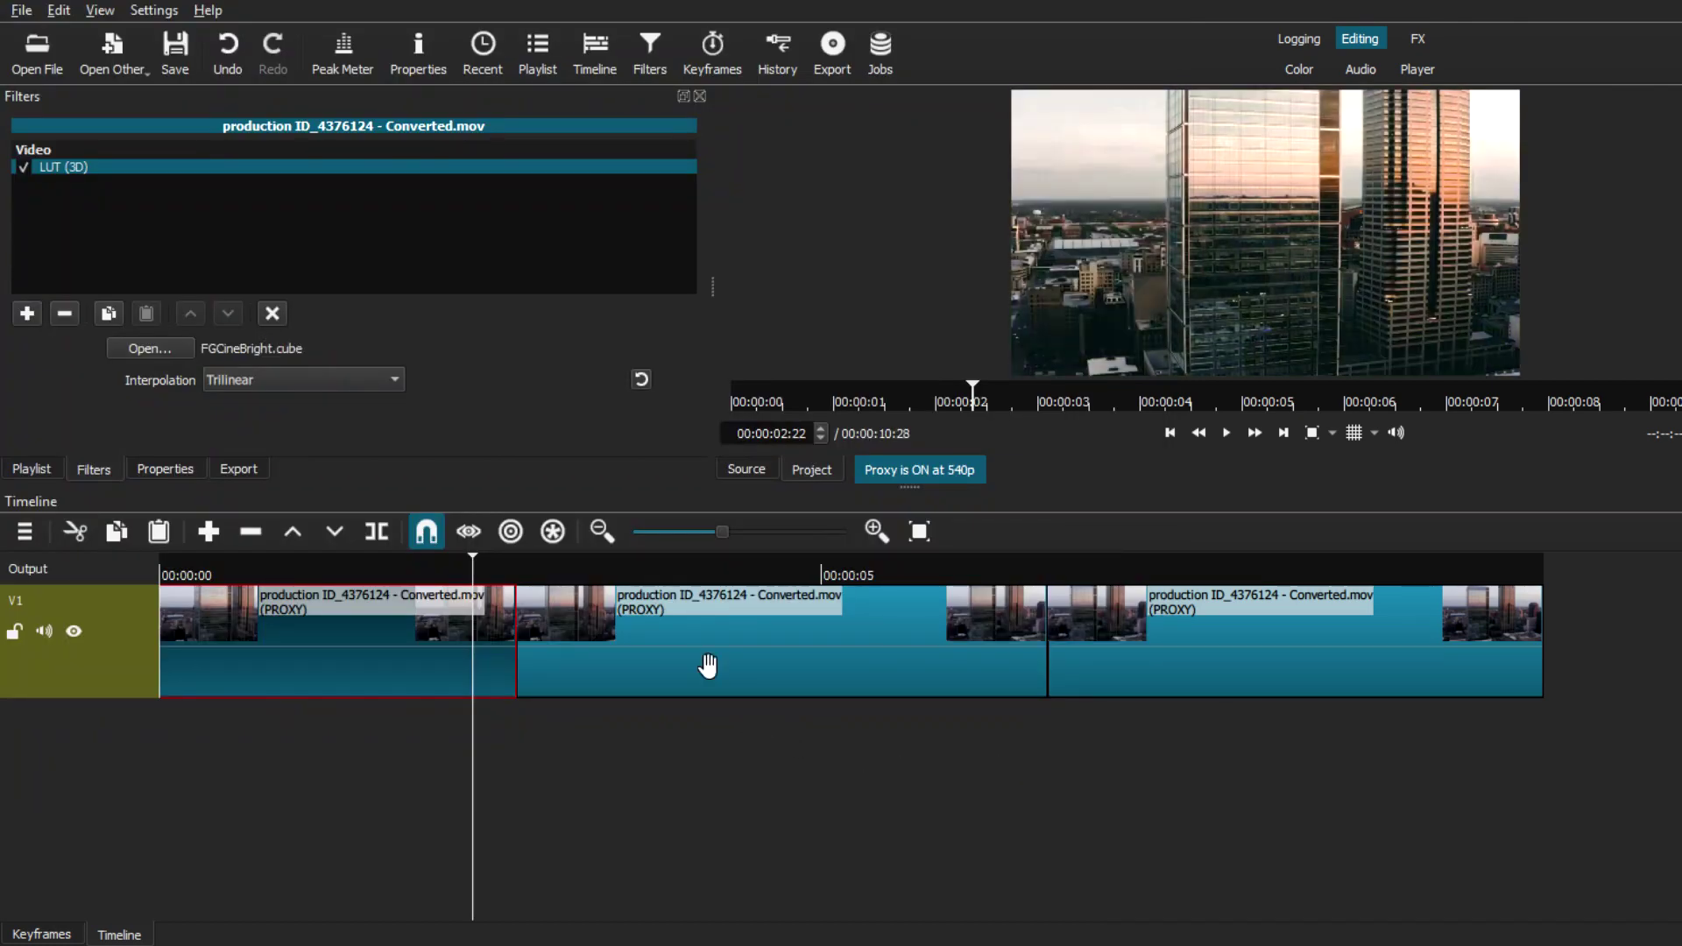
- Add a LUT (3D) filter loading FGCineCold.cube to the second clip
left_click(708, 666)
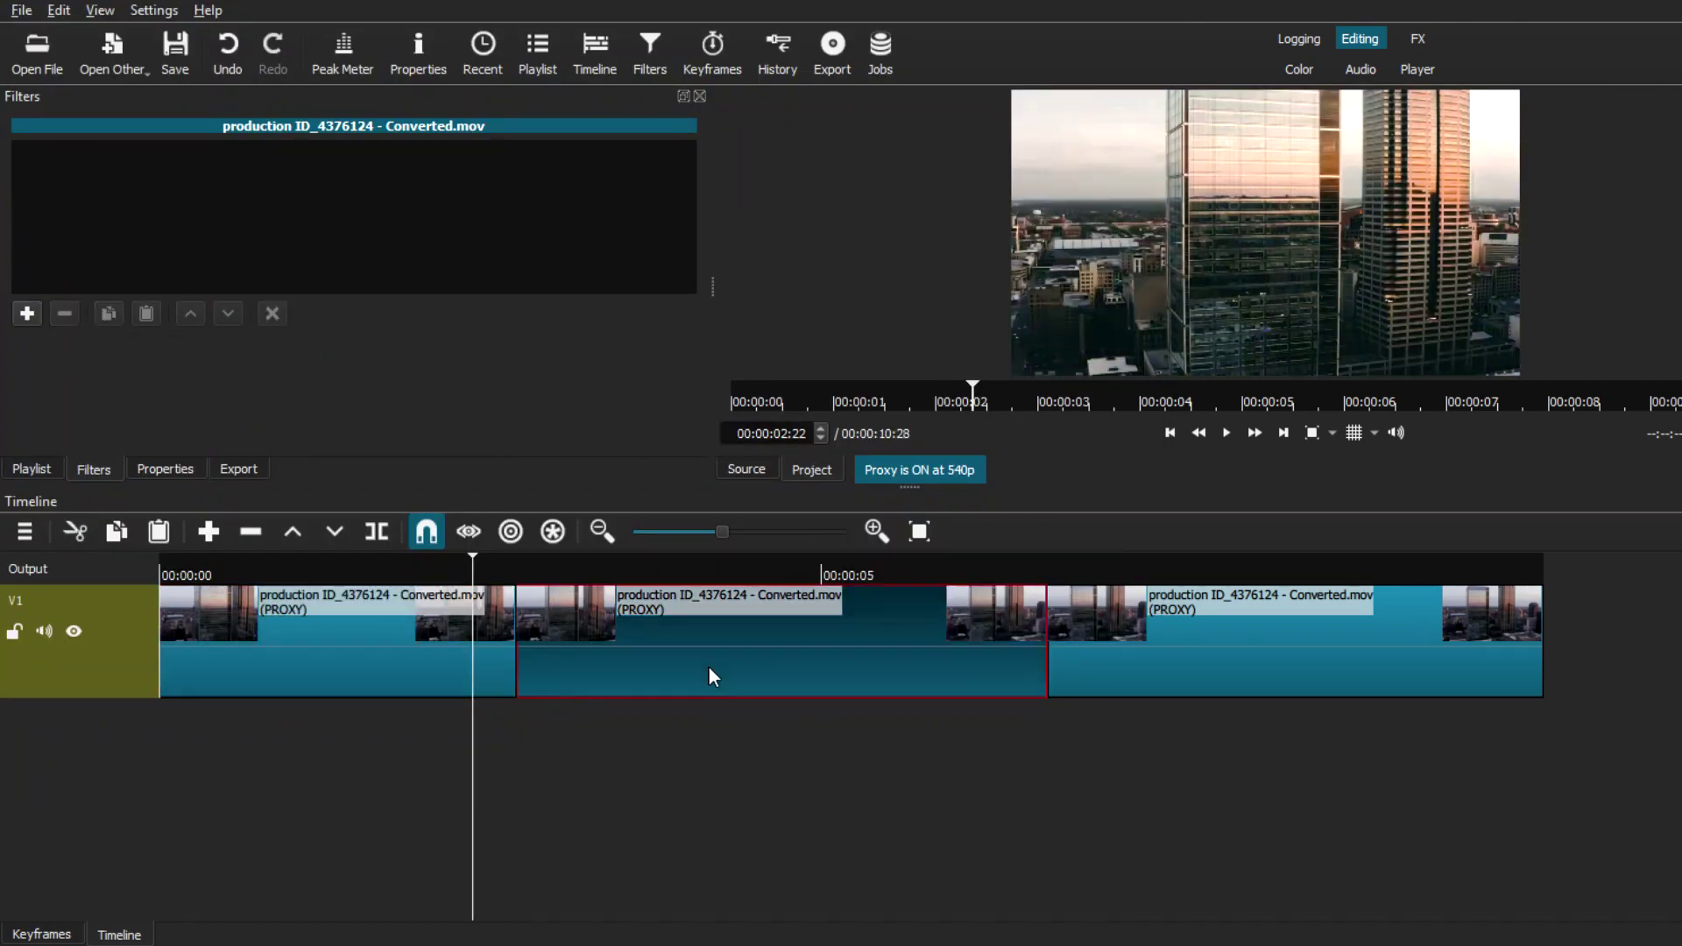
left_click(27, 313)
type("lut")
left_click(146, 213)
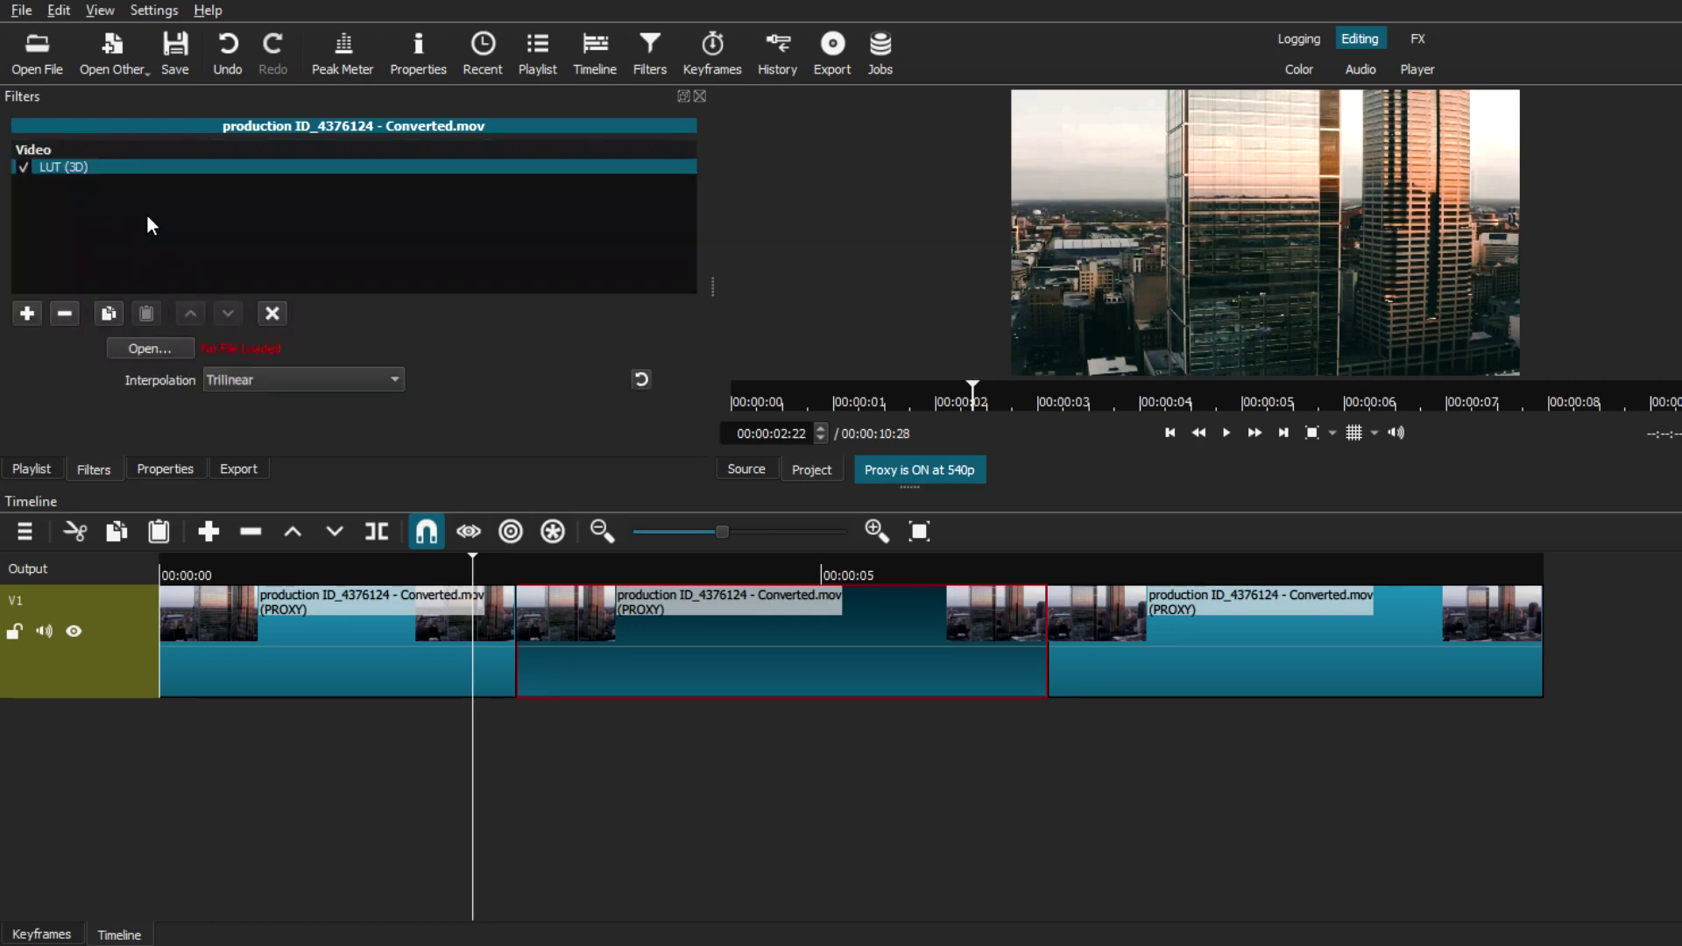
left_click(148, 349)
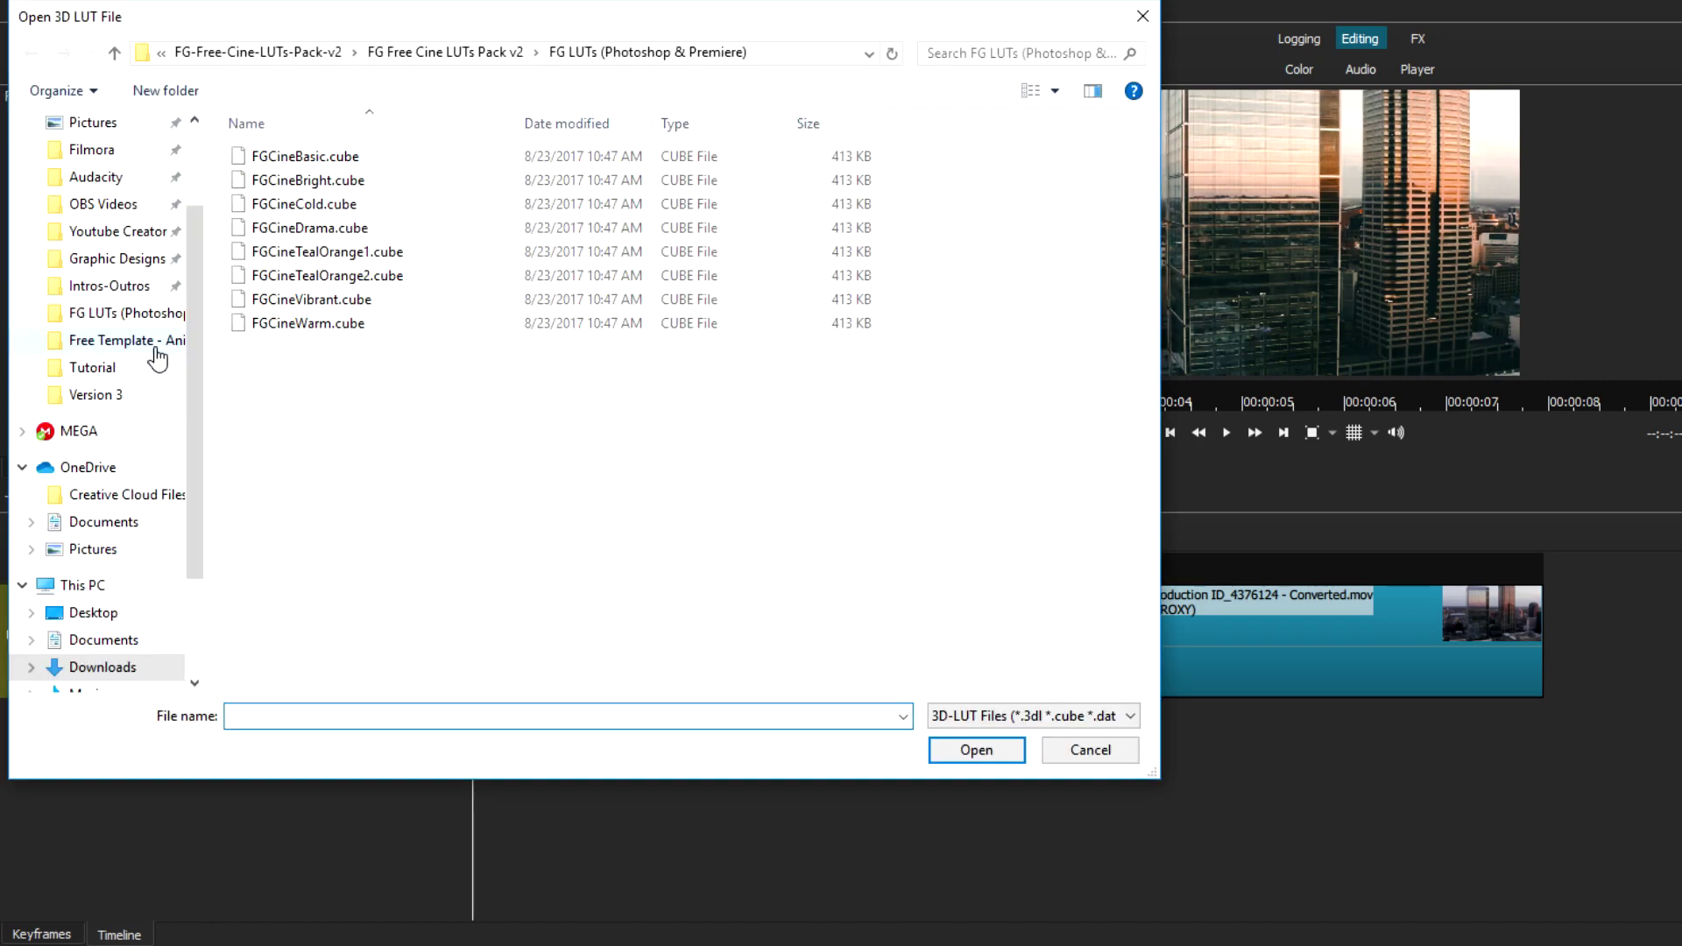
left_click(311, 207)
left_click(988, 755)
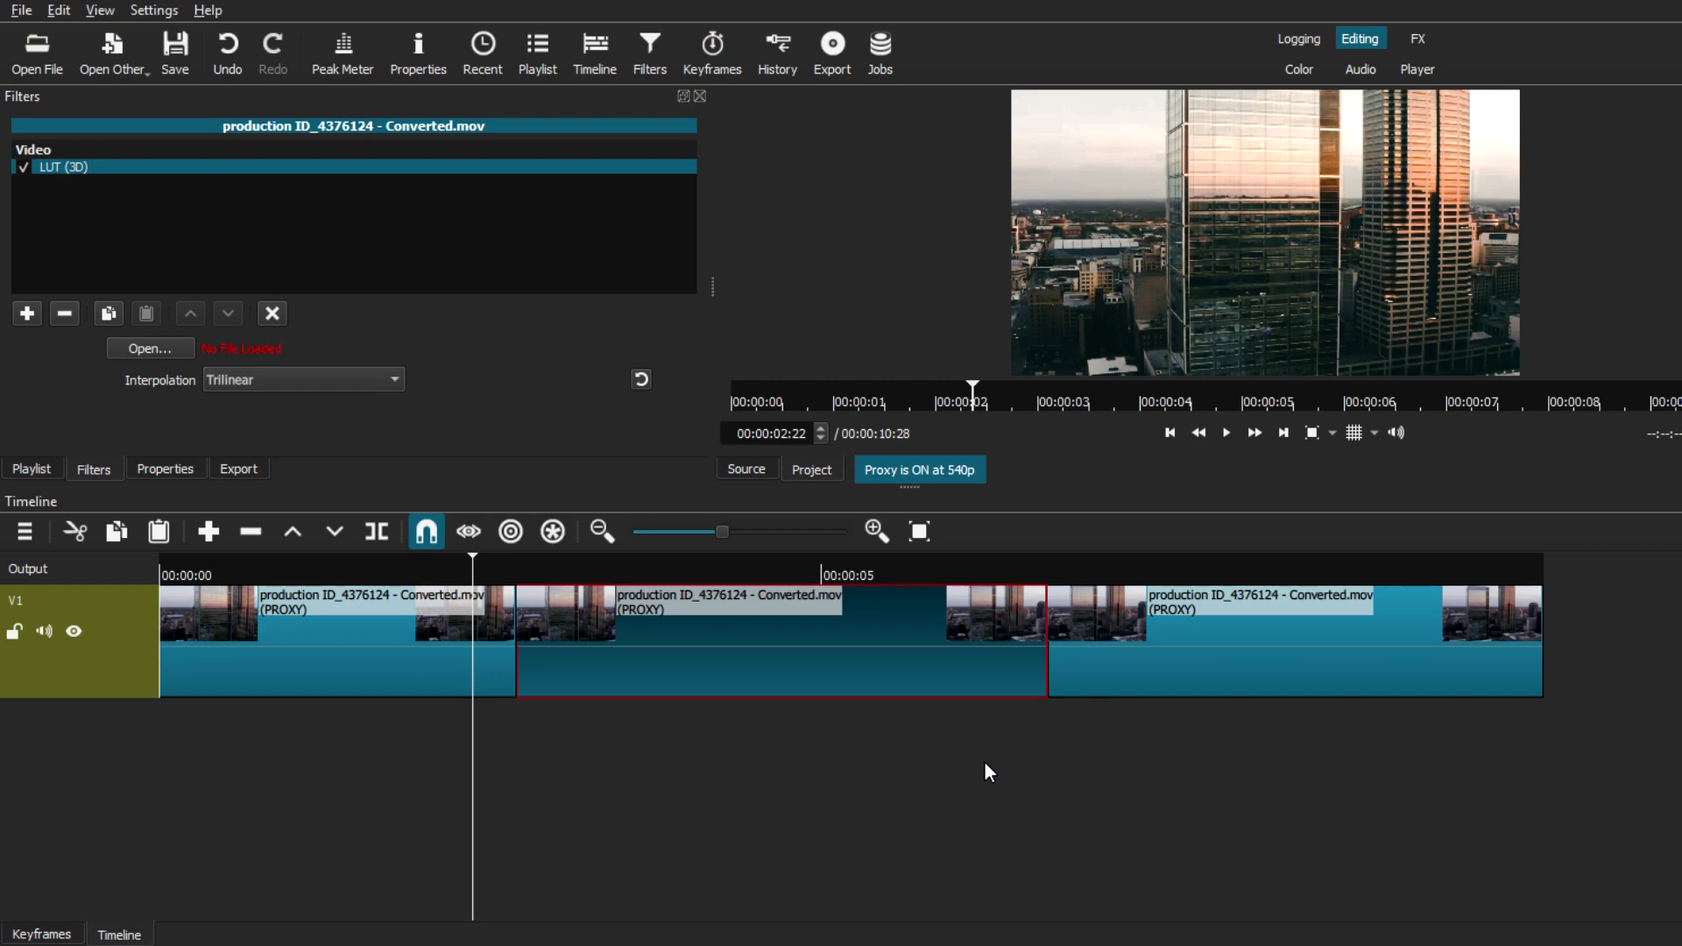
- Preview the cold grade, toggling the LUT off to compare ungraded footage, then select the first clip
left_click(731, 560)
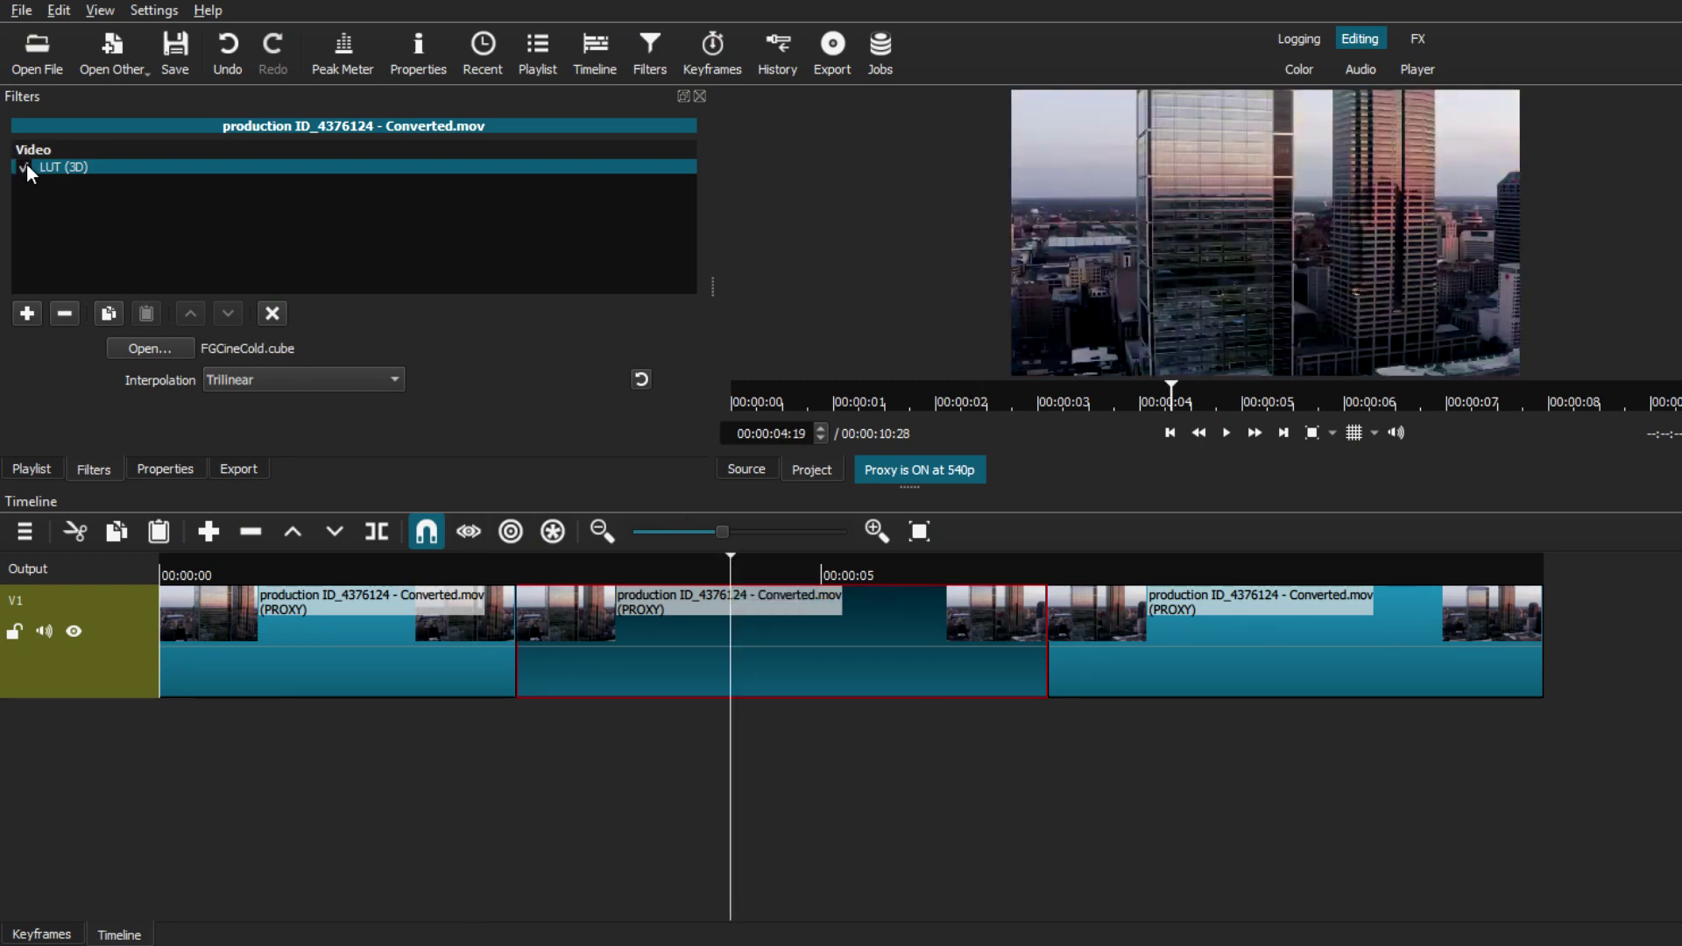
left_click(465, 569)
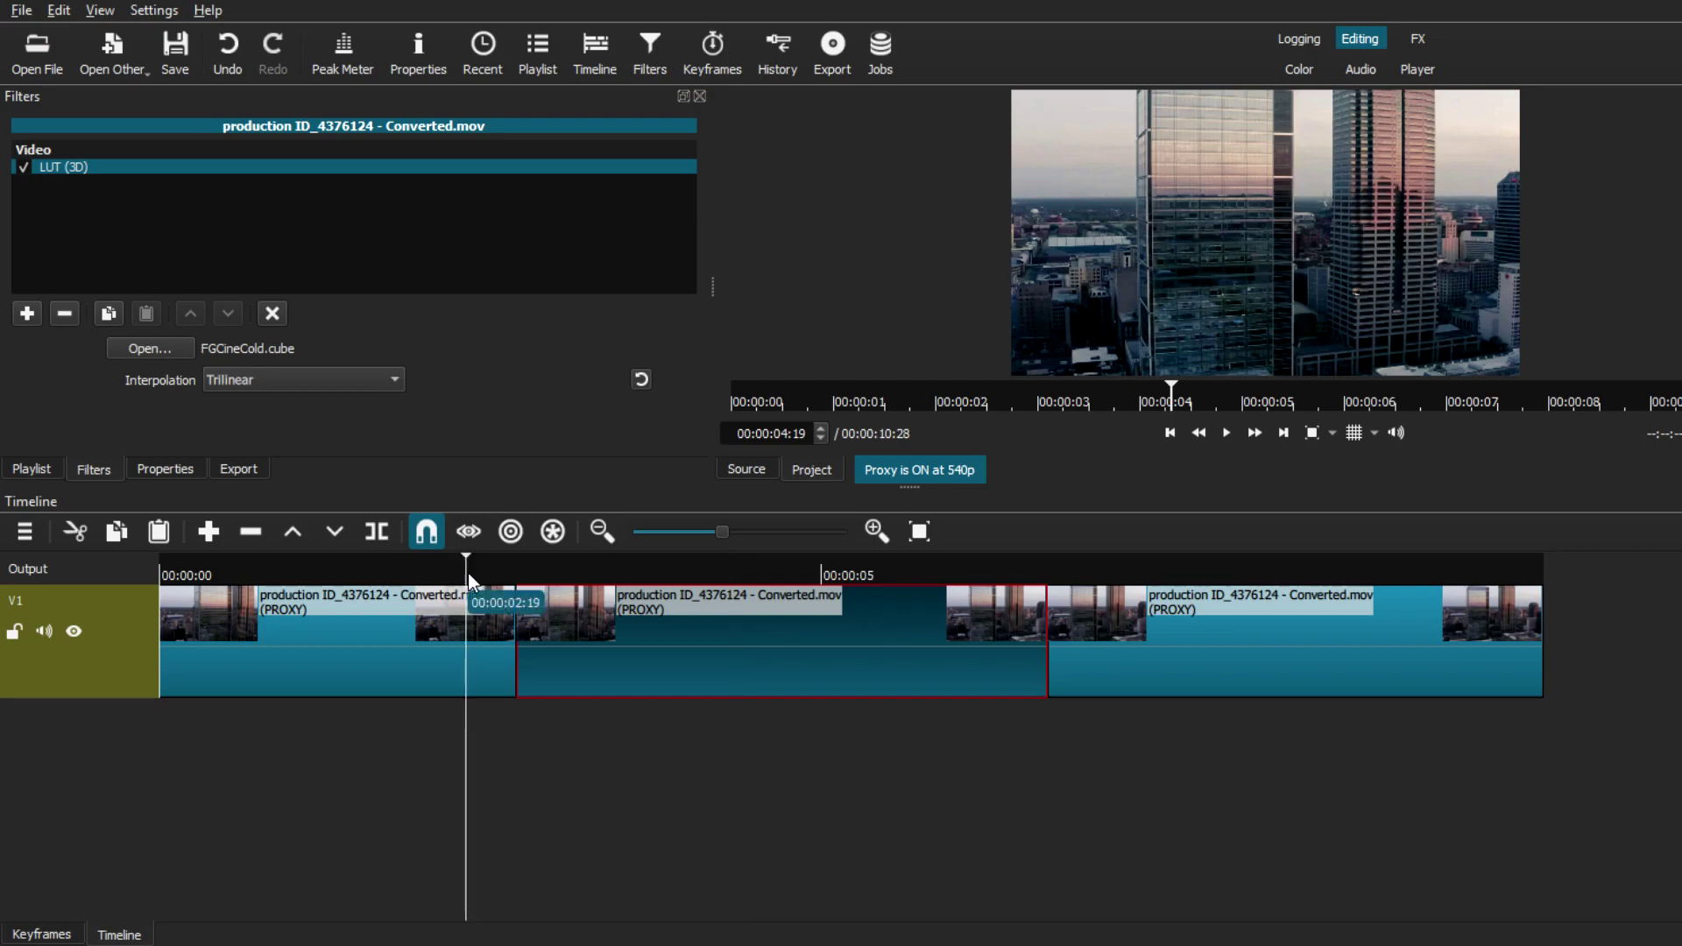
left_click(29, 169)
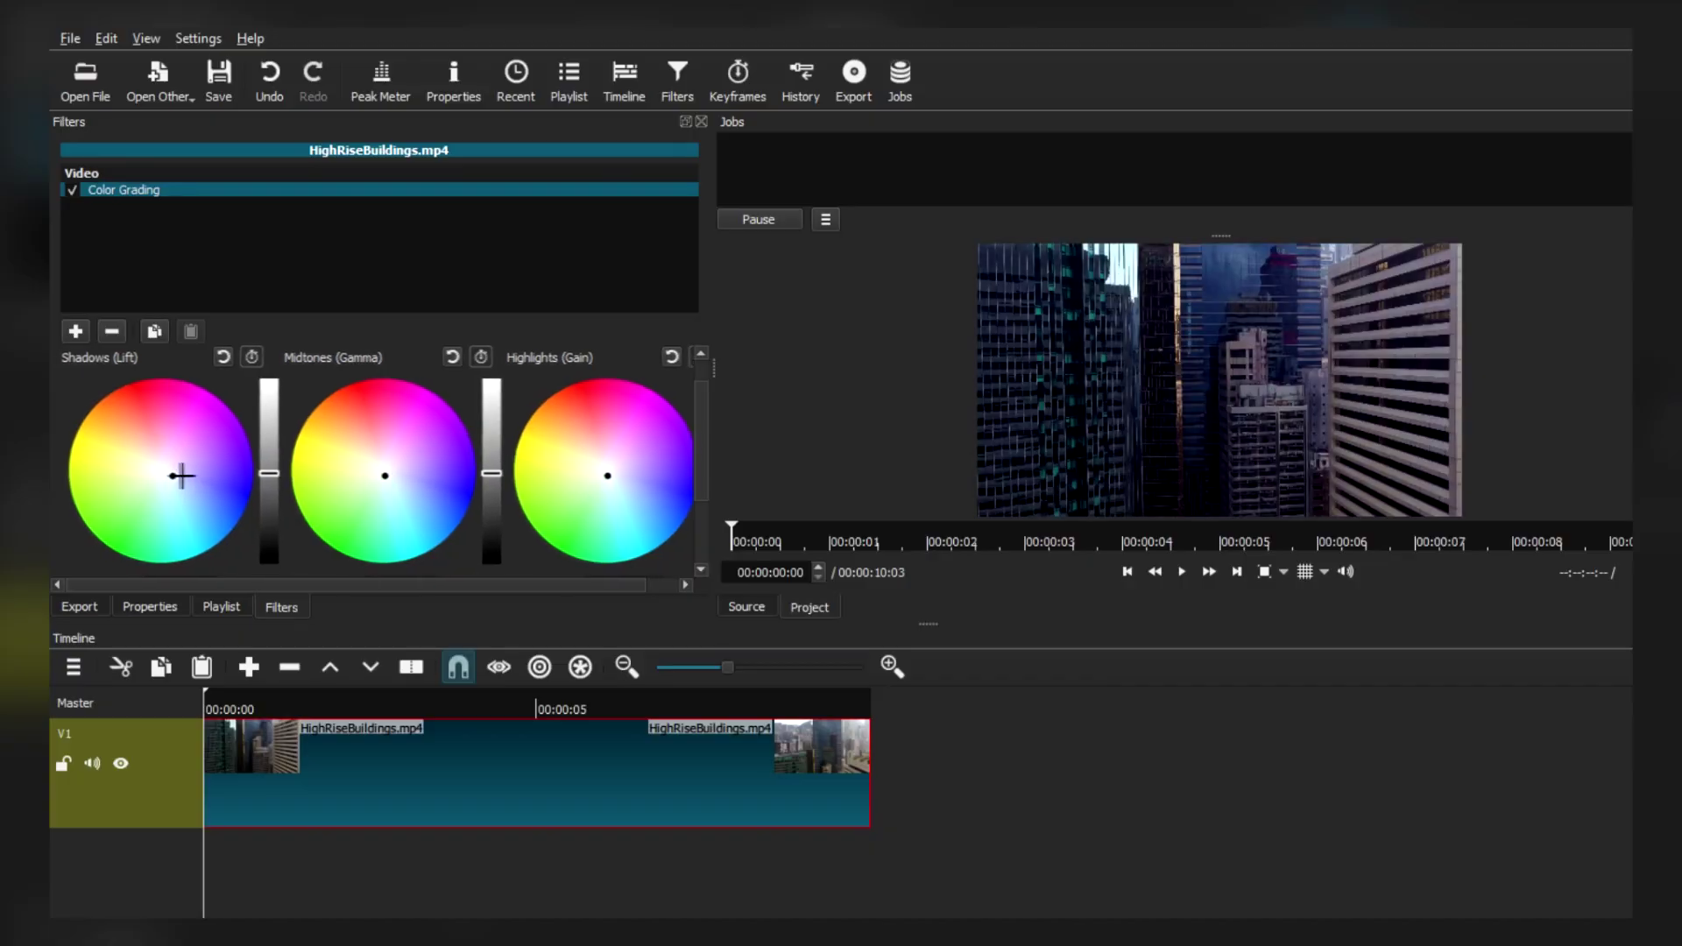
mouse_move(176, 477)
left_mouse_down()
mouse_move(142, 488)
mouse_move(178, 497)
left_mouse_up()
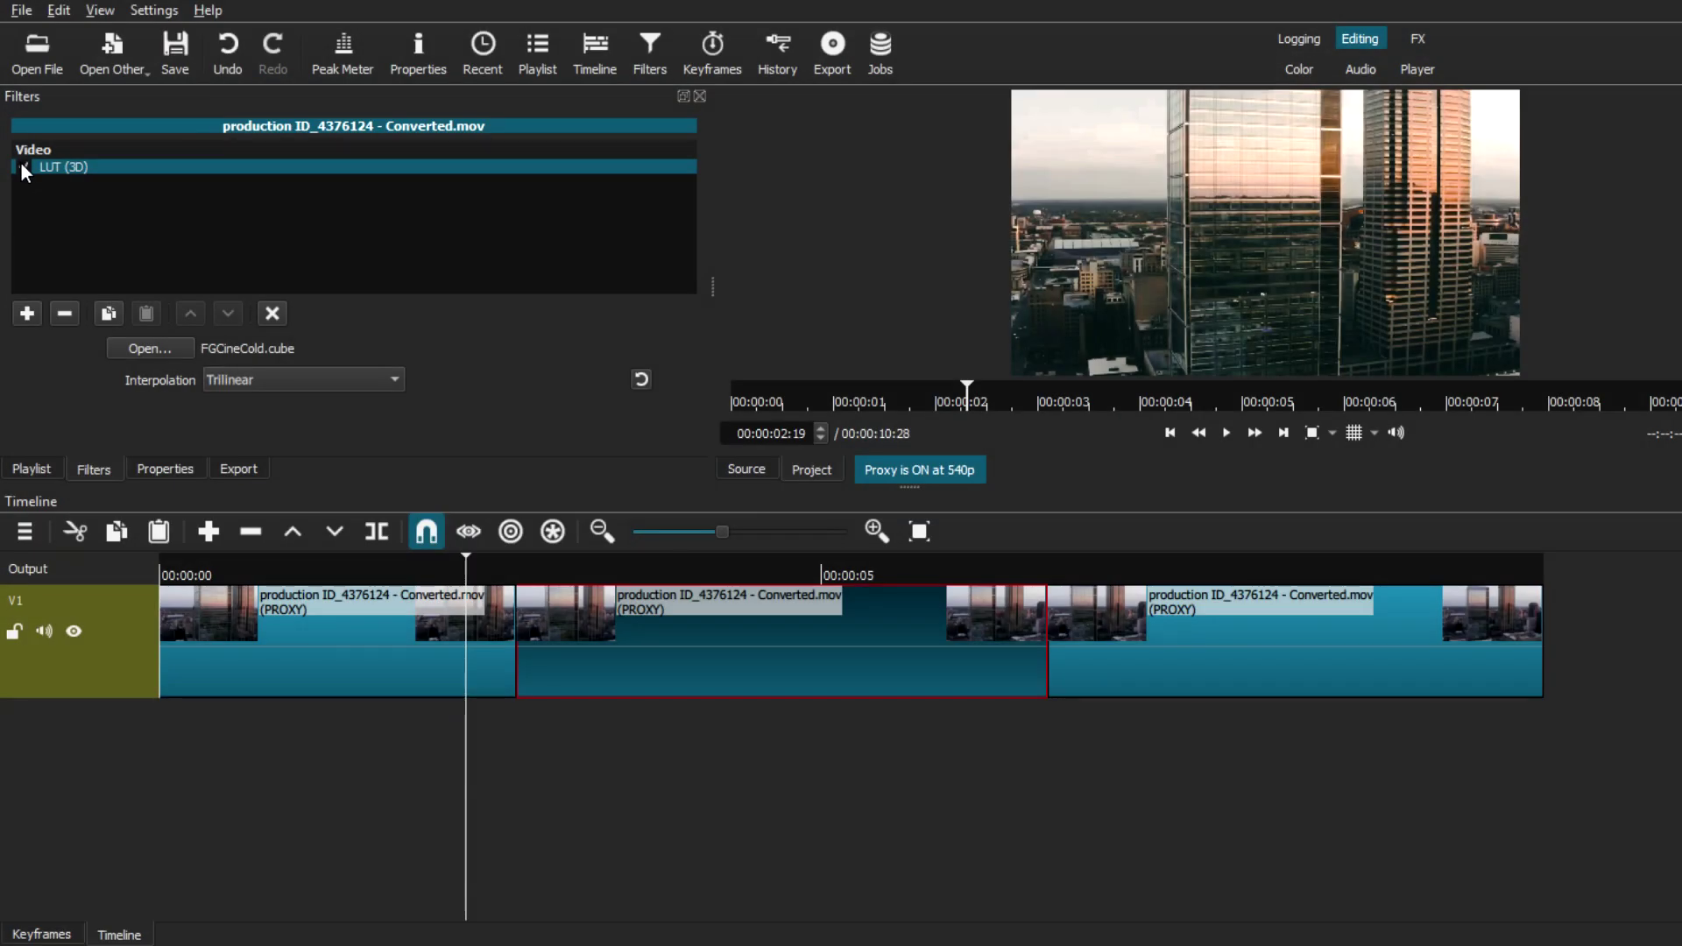
left_click(445, 665)
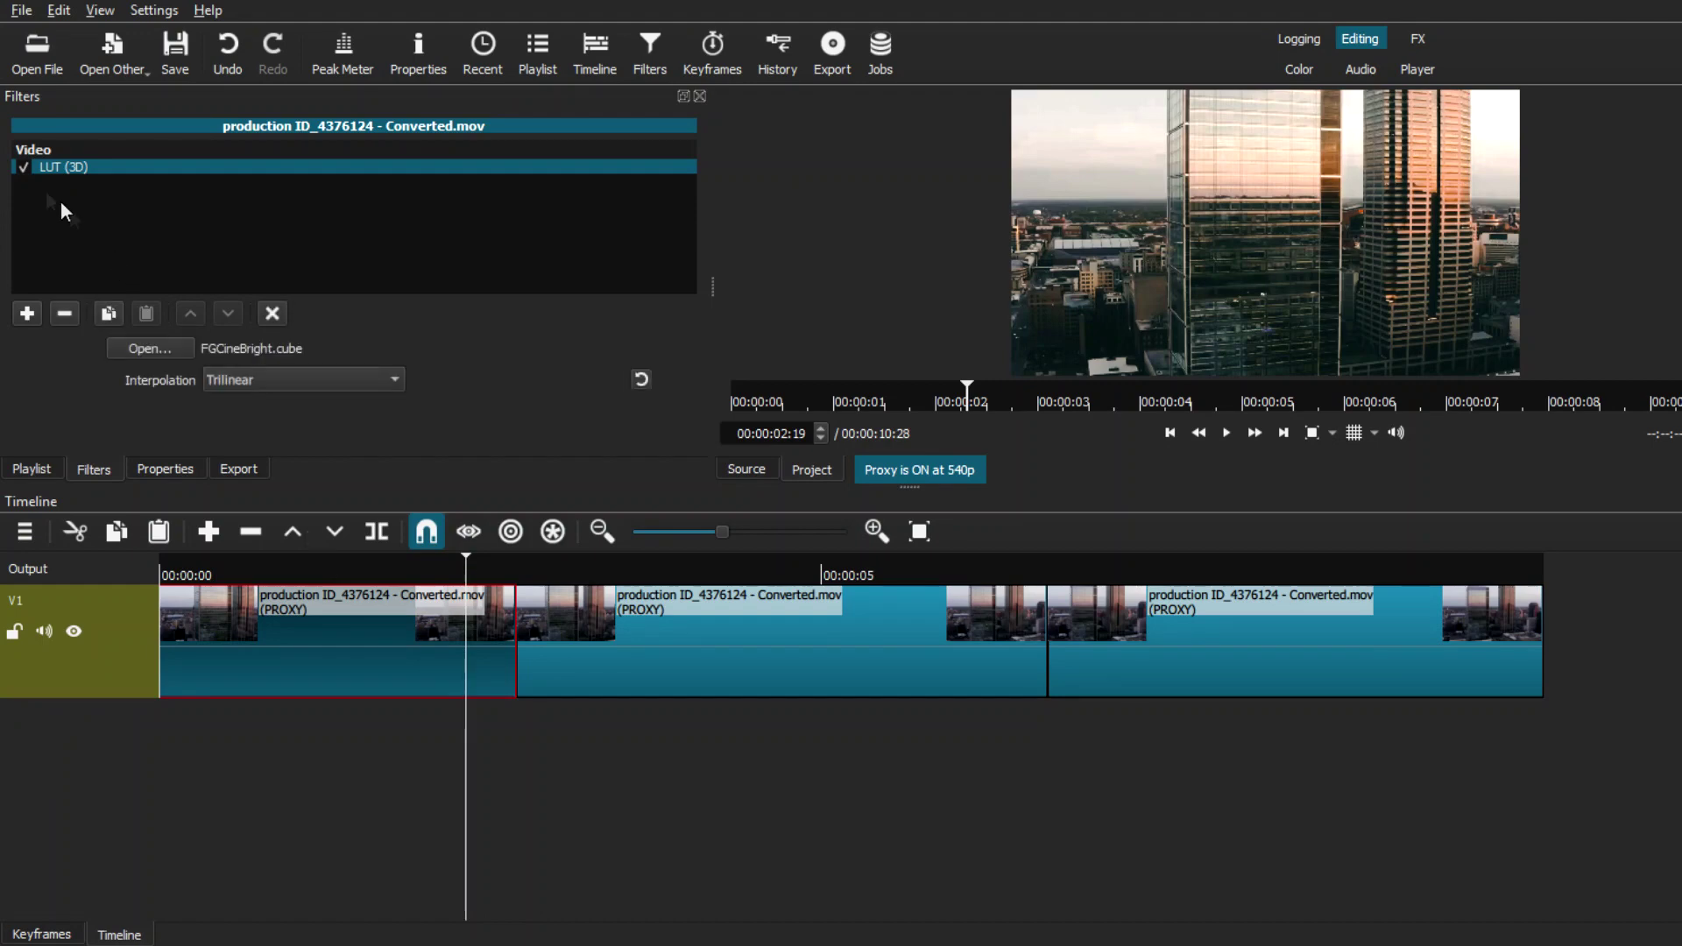
- Toggle the first clip's LUT off and on, then preview the cold second and ungraded third clips
left_click(19, 166)
left_click(20, 167)
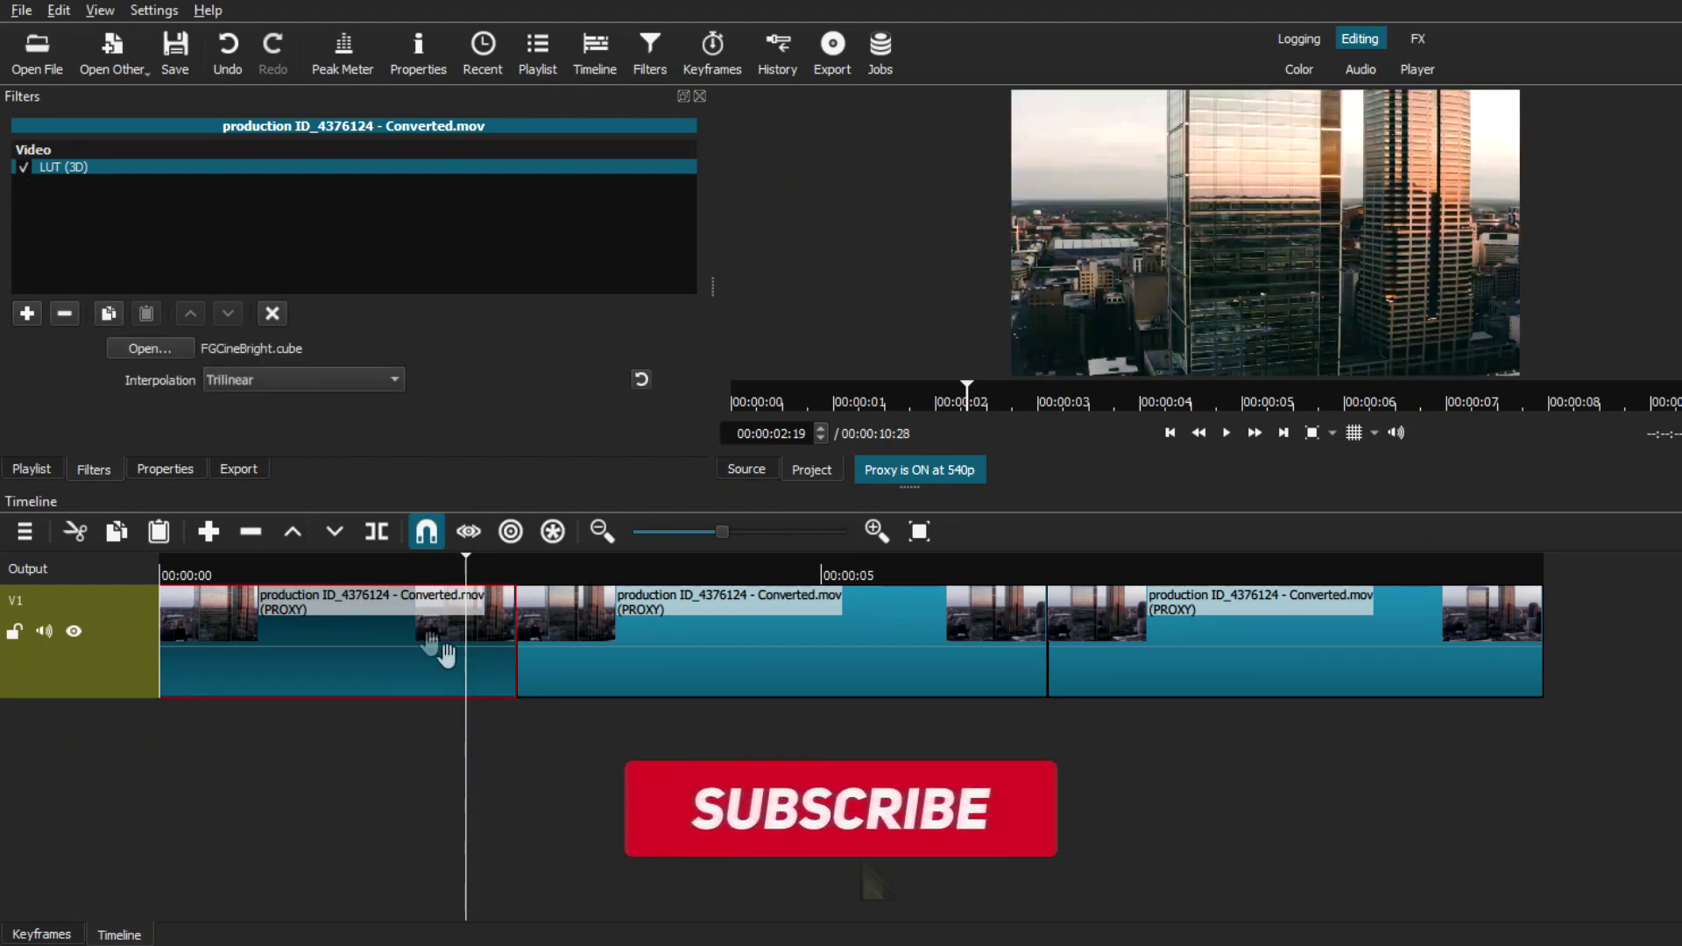
left_click(738, 569)
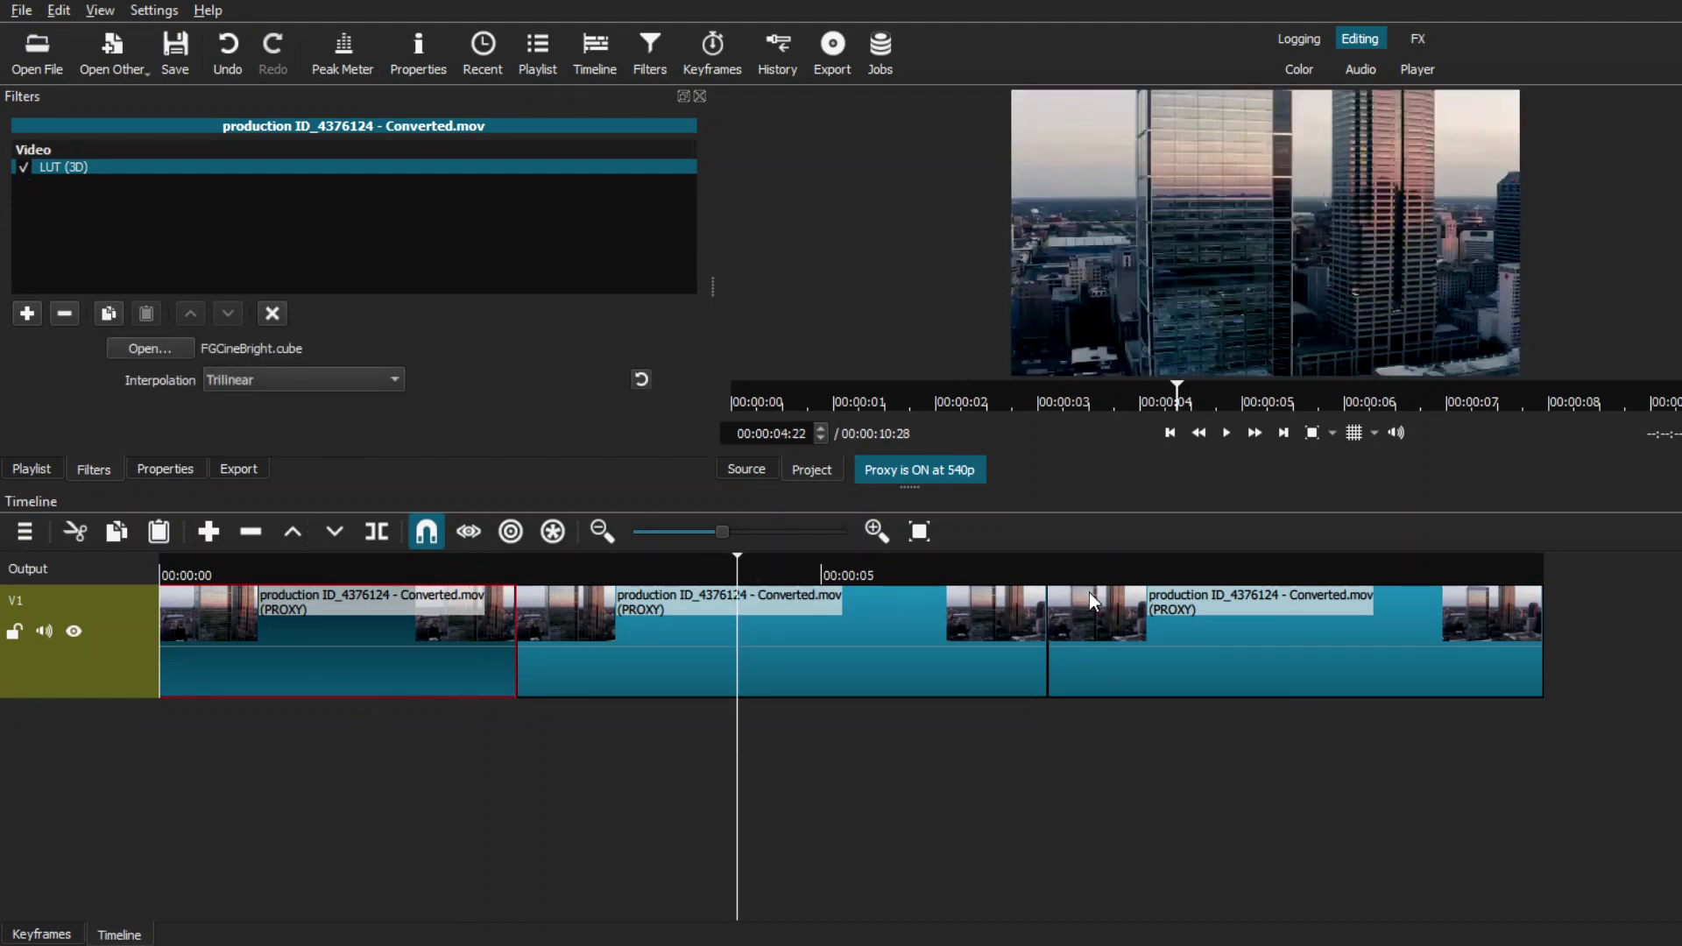
left_click(1122, 571)
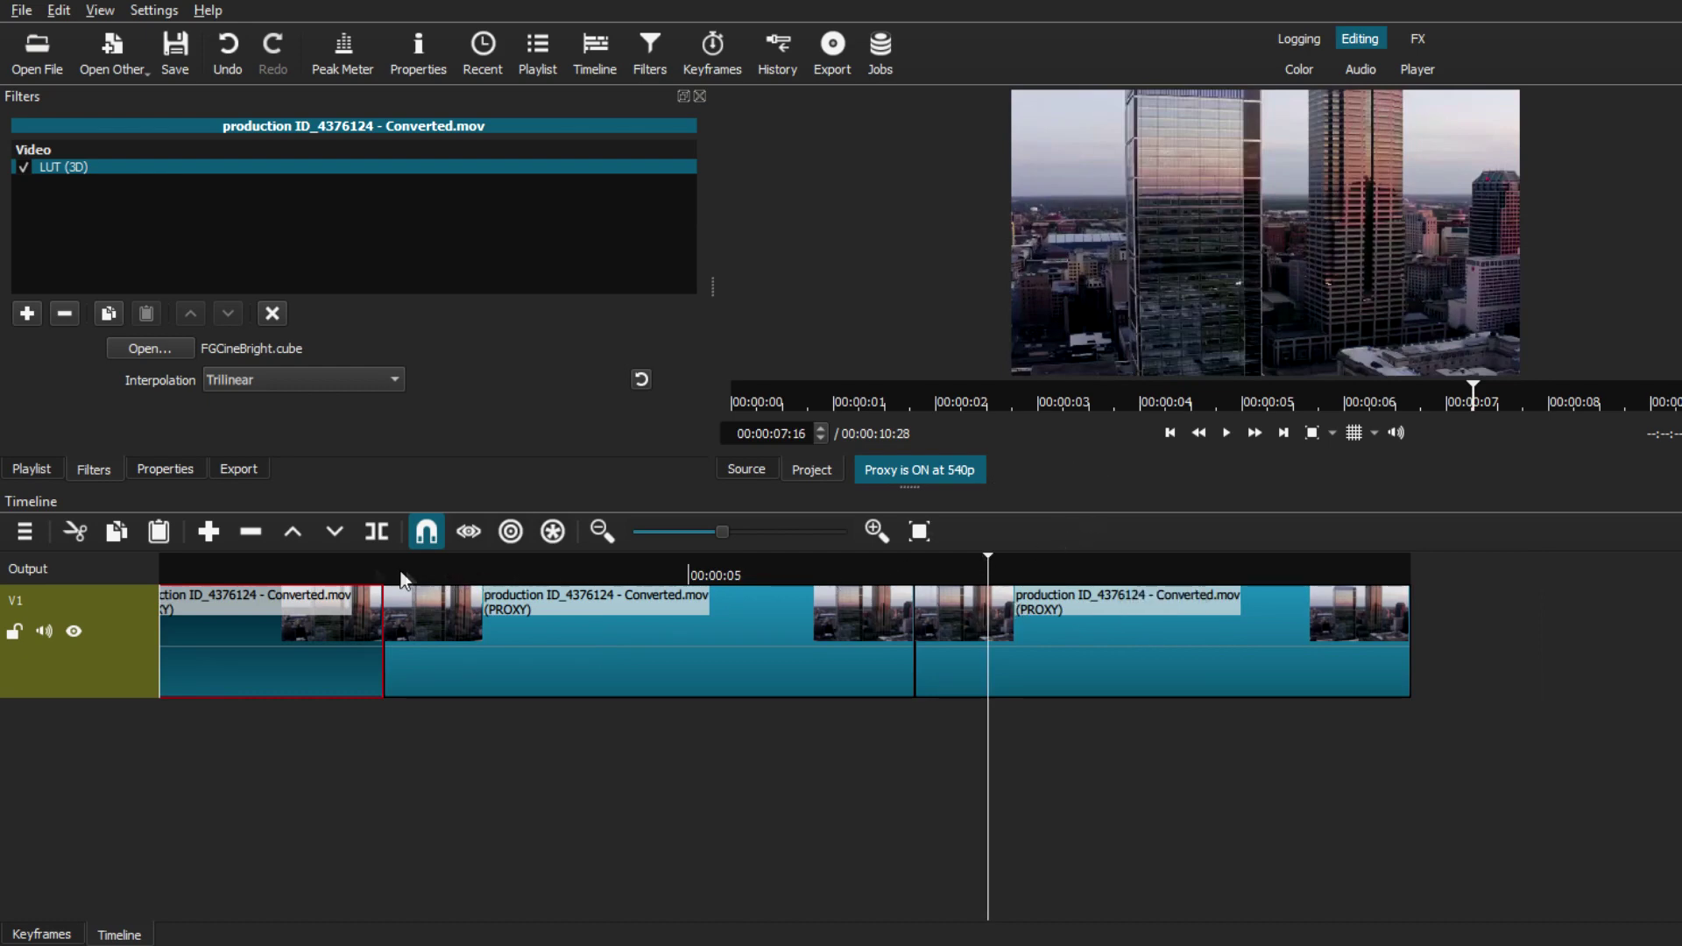
- Return to the first clip, show the Playlist panel again and enlarge the timeline slightly
left_click(352, 568)
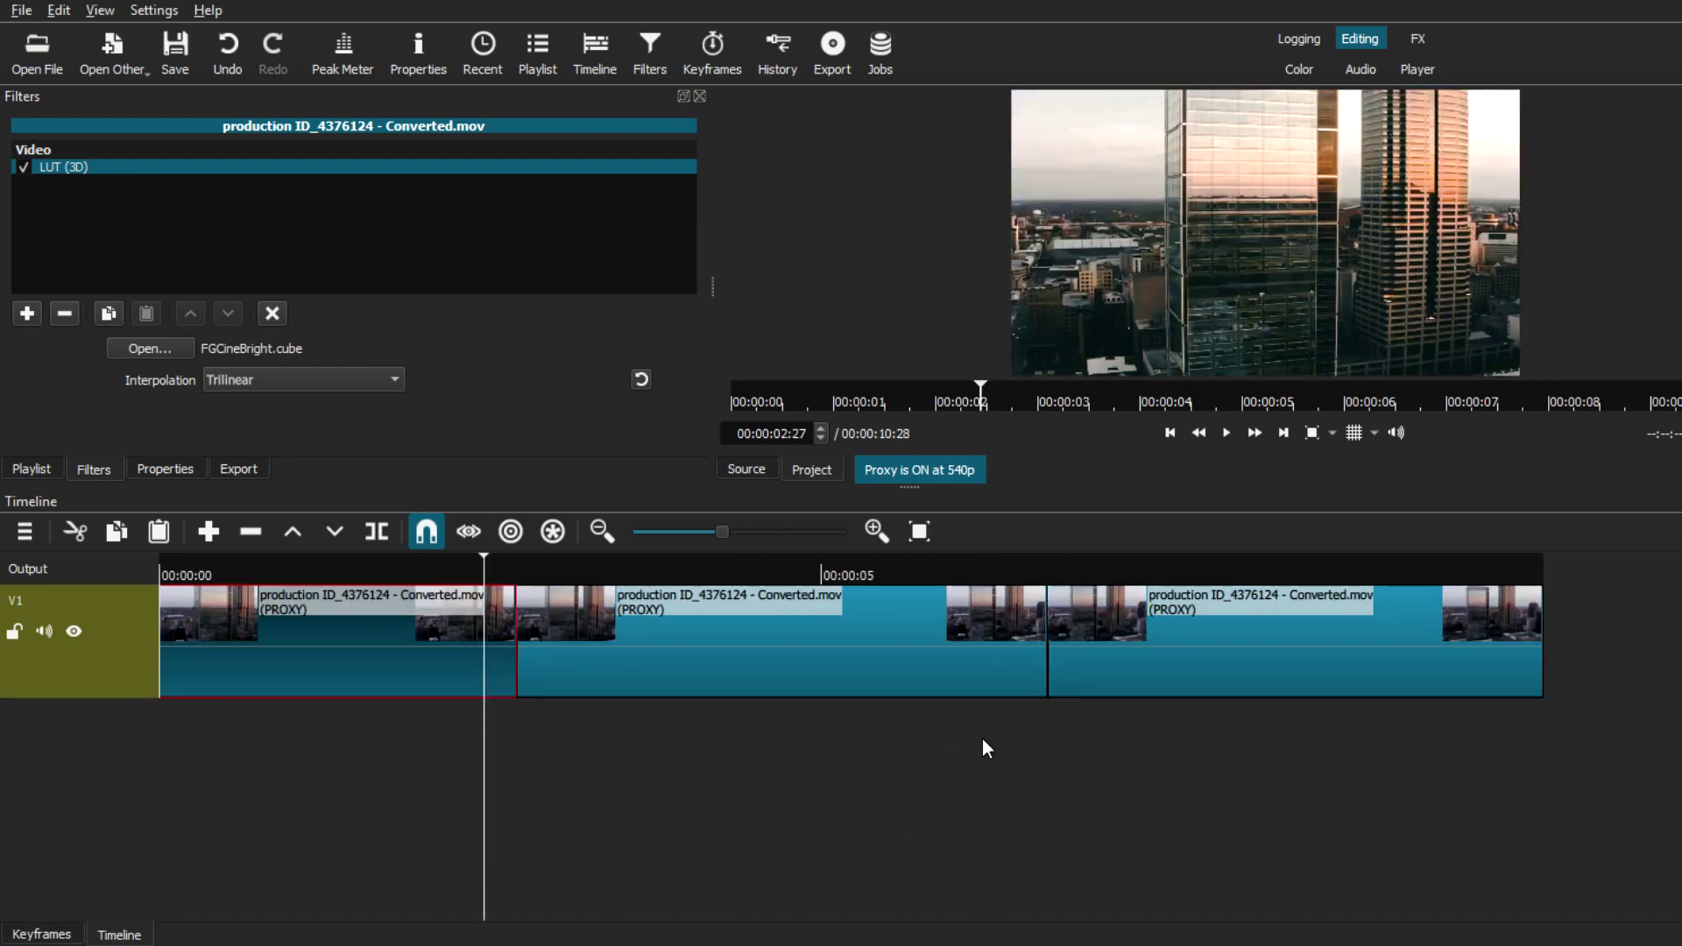
left_click(26, 471)
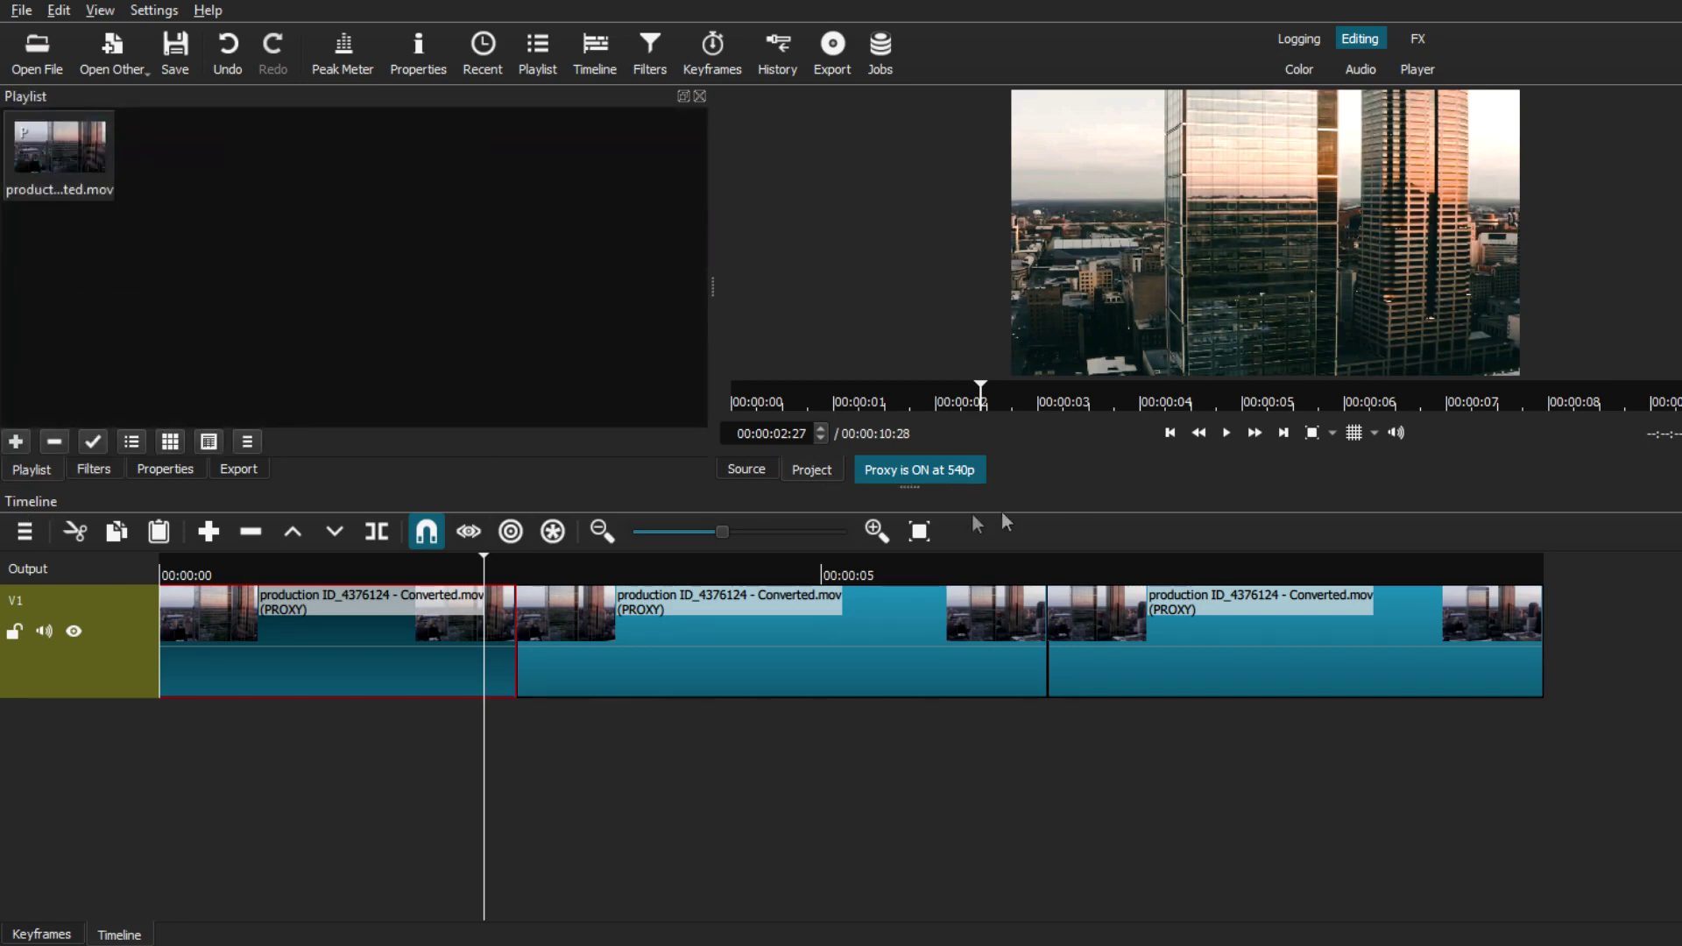
left_click_drag(906, 484, 908, 466)
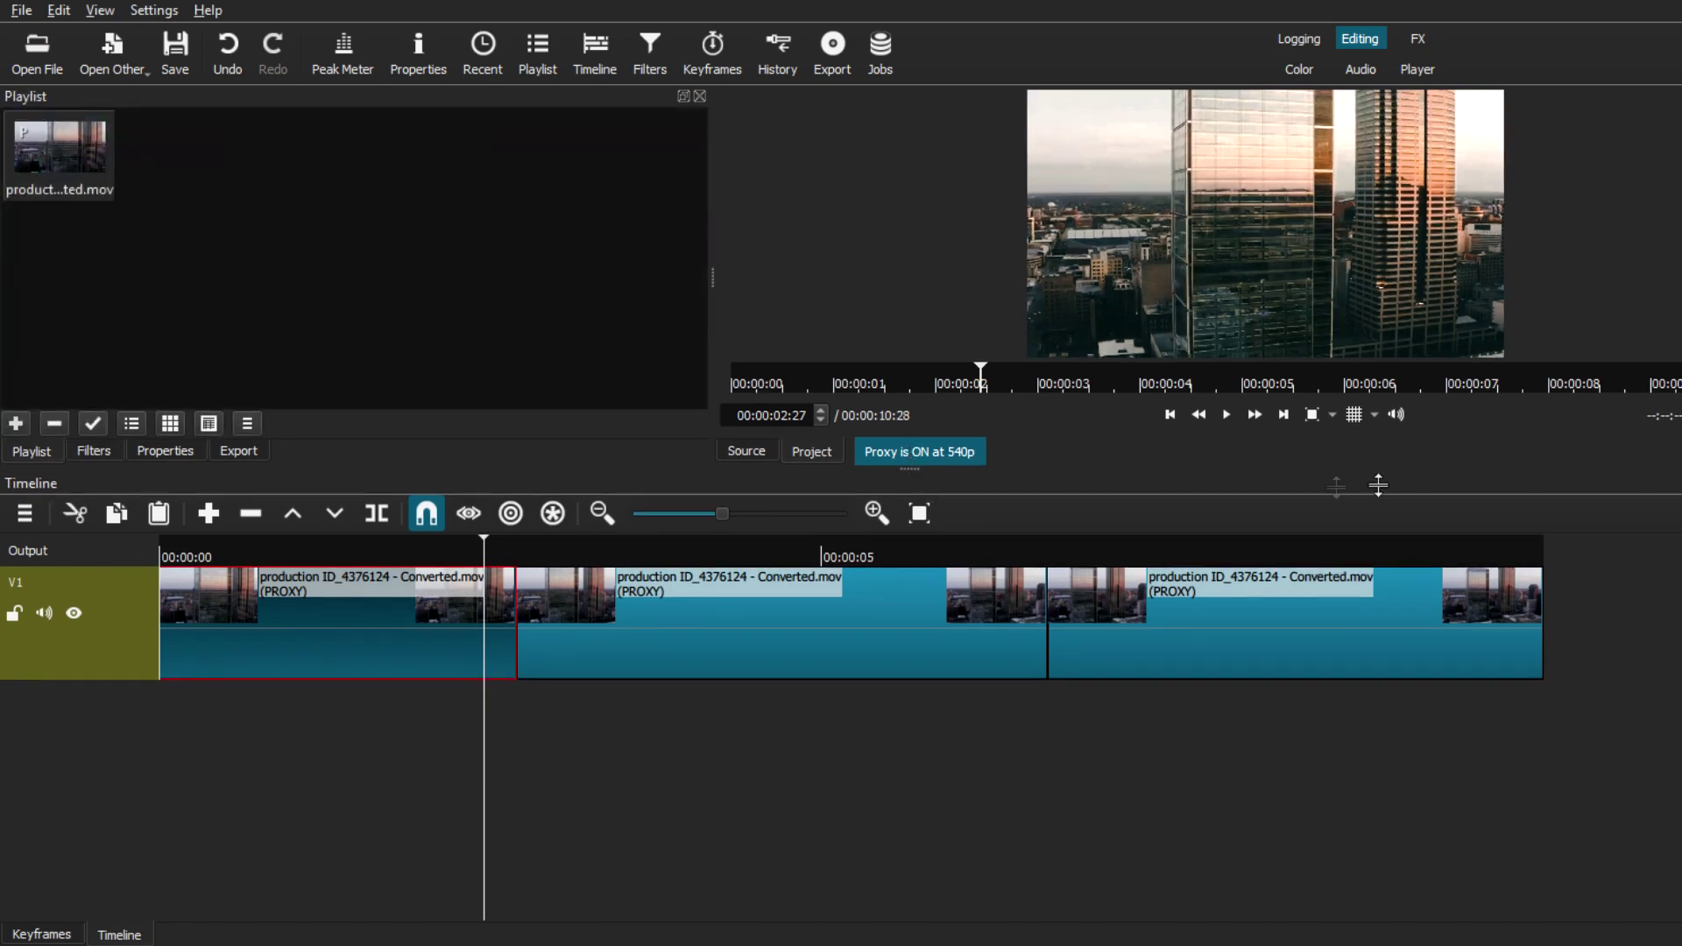